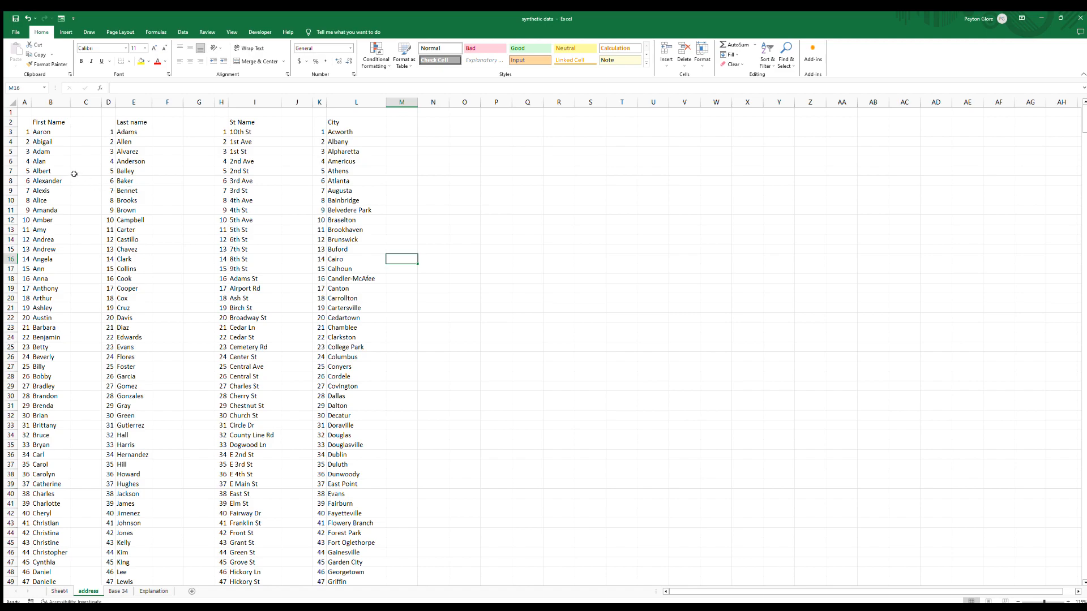
# Examine how far the numbered first-name, last-name, street and city lists extend down the address sheet.
pyautogui.scroll(-1, 85, 177)
pyautogui.keyDown('ctrl'); pyautogui.scroll(7, 109, 204); pyautogui.keyUp('ctrl')
pyautogui.scroll(4, 114, 206)
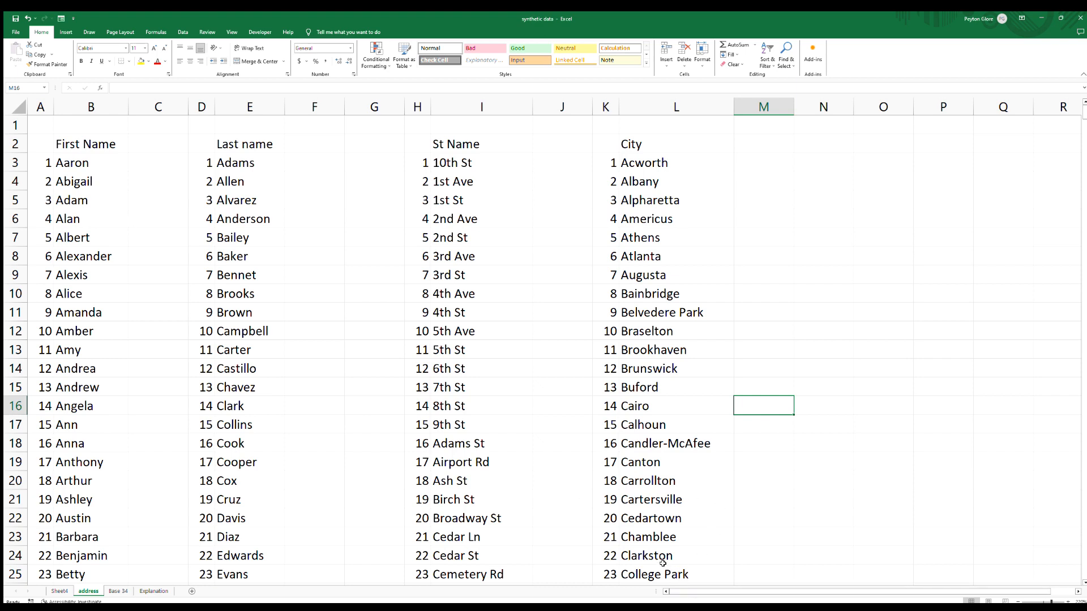
pyautogui.click(83, 168)
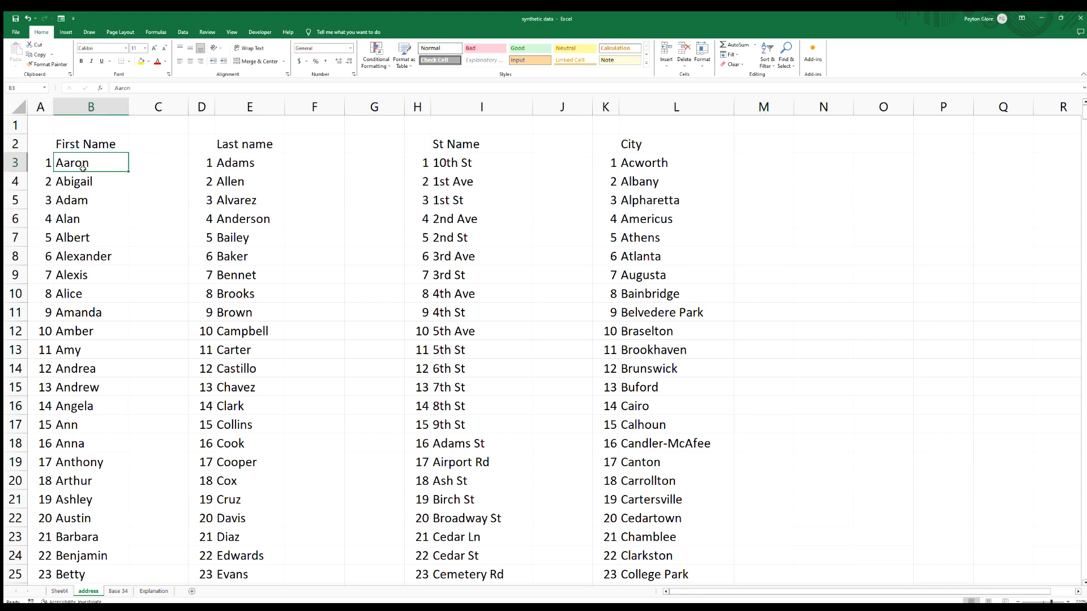
pyautogui.hotkey('ctrl', 'Down')
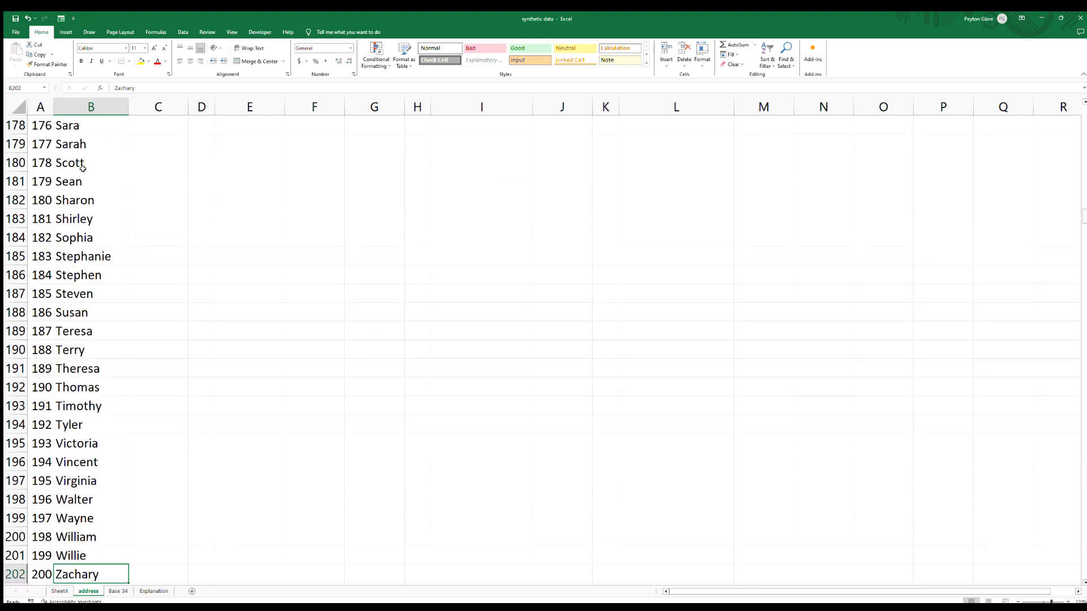
pyautogui.hotkey('ctrl', 'Up')
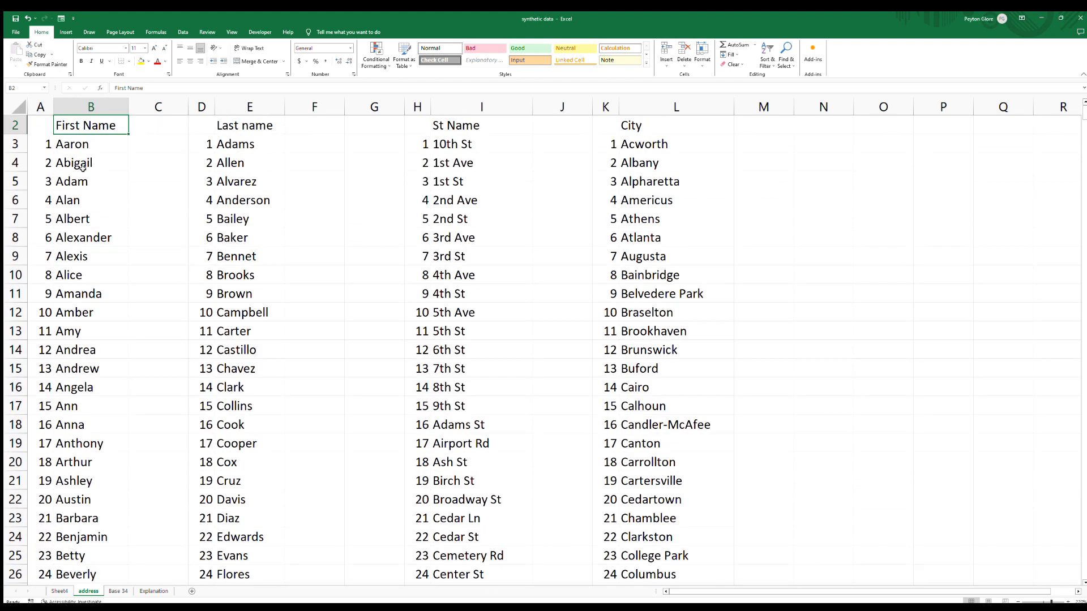
pyautogui.press('Right')
pyautogui.hotkey('ctrl', 'Right')
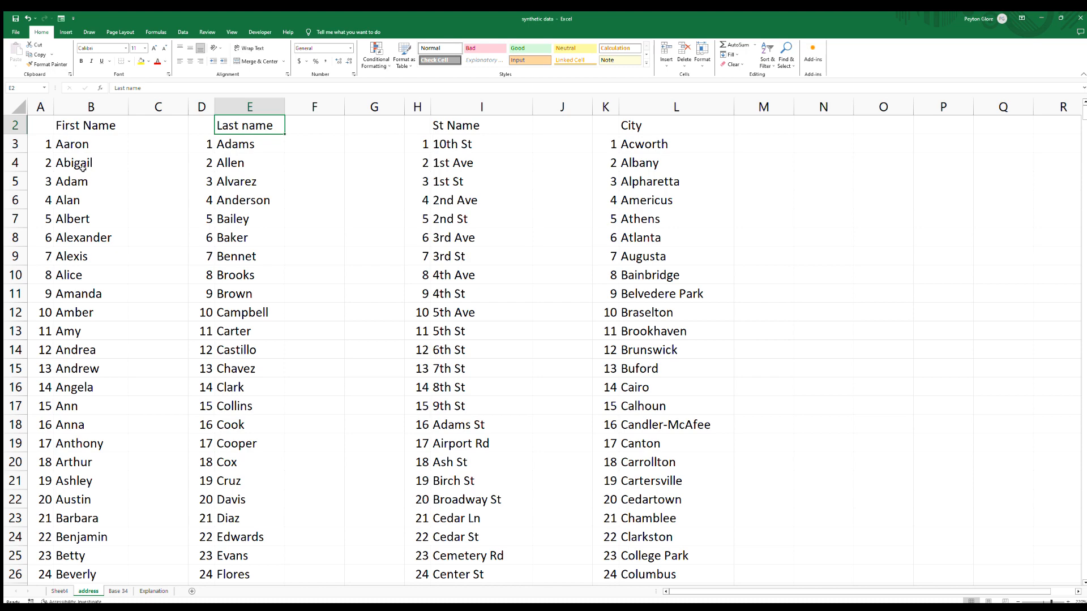
pyautogui.hotkey('ctrl', 'Down')
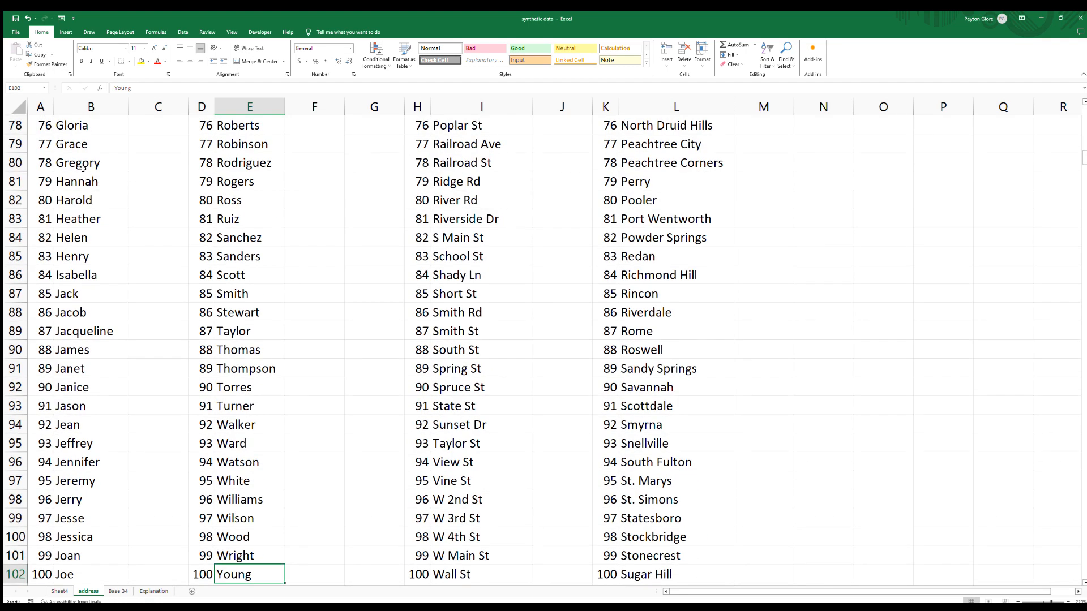
pyautogui.press('Right')
pyautogui.press('Right')
pyautogui.press('Right')
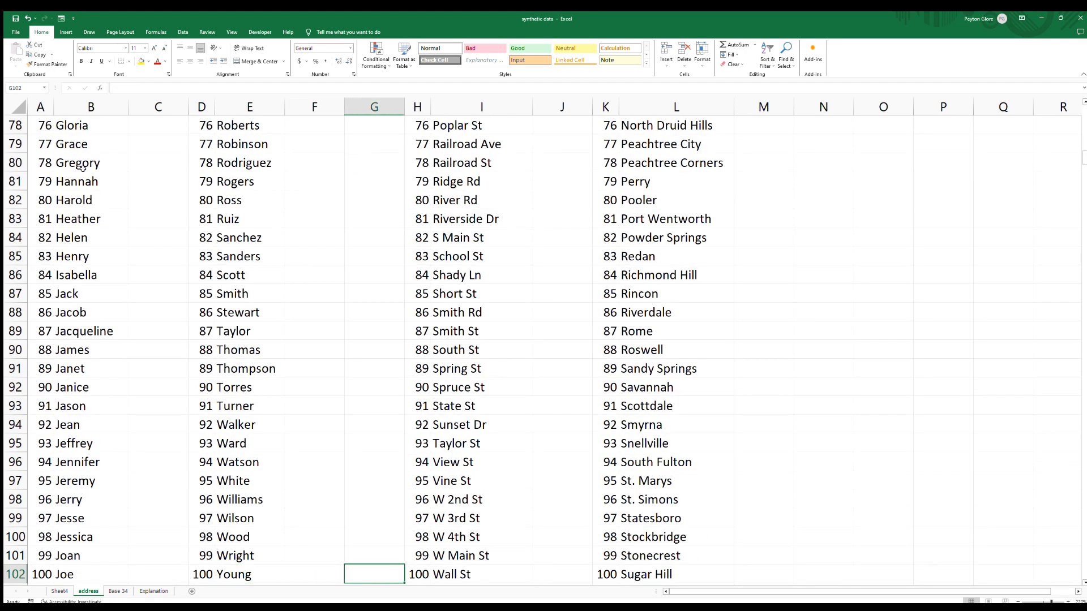
pyautogui.press('Down')
pyautogui.press('Right')
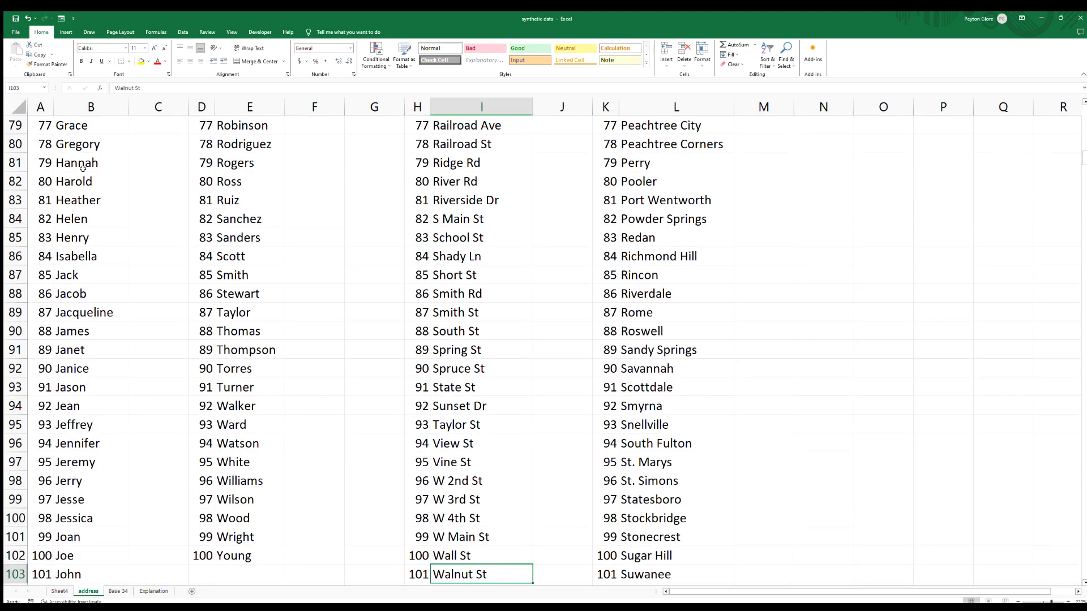
pyautogui.hotkey('ctrl', 'Down')
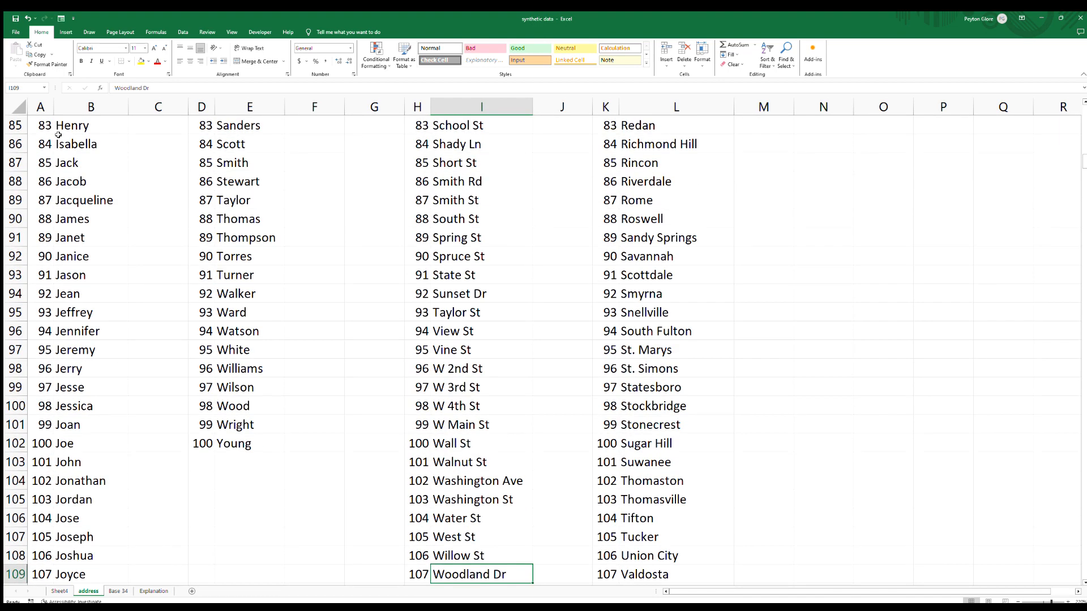
pyautogui.scroll(-1, 68, 140)
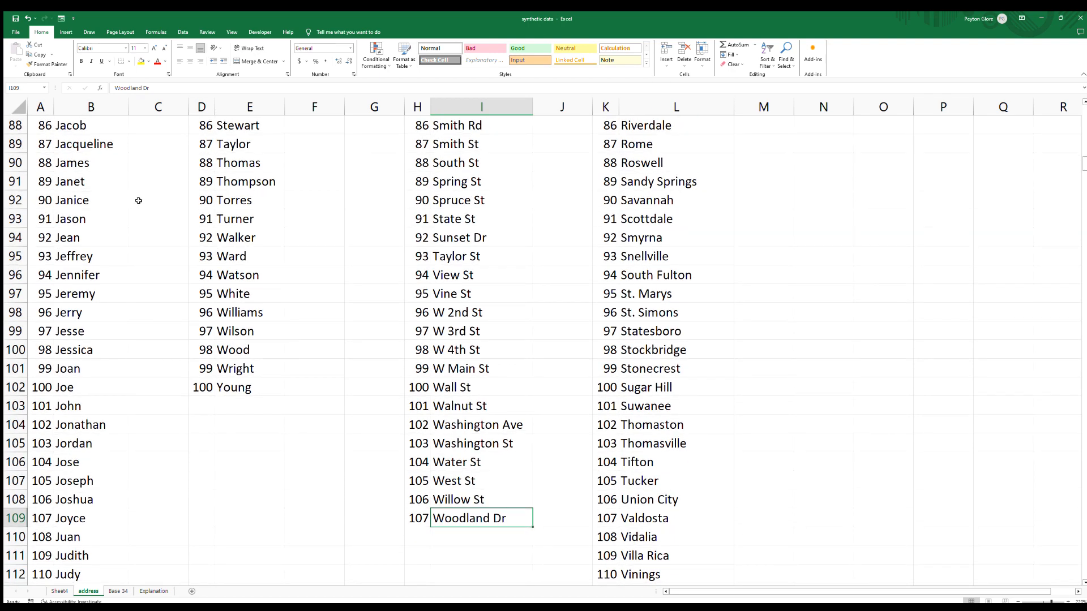
pyautogui.click(637, 385)
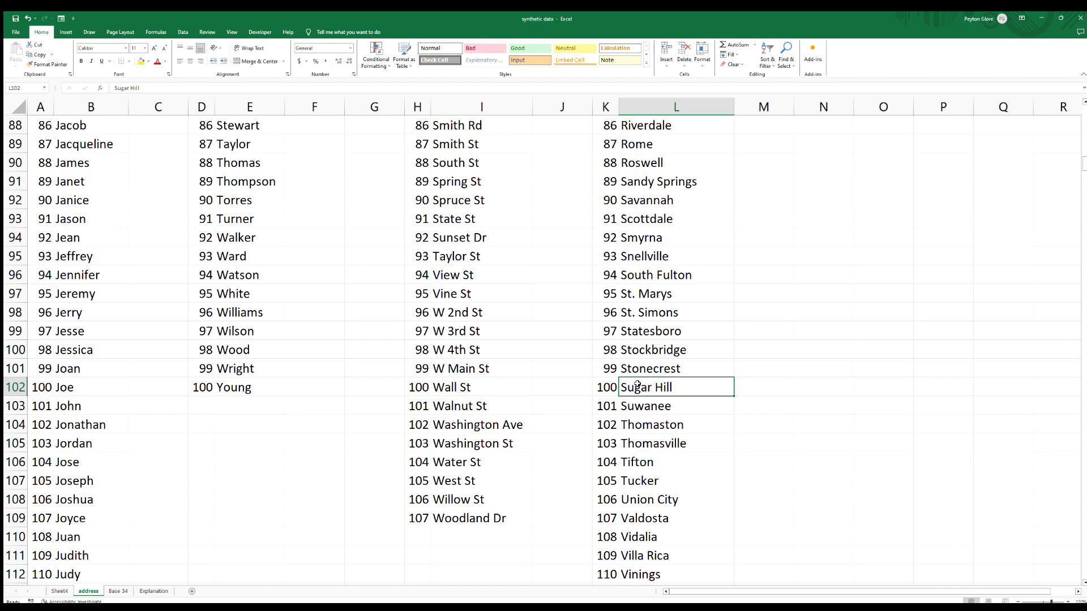
pyautogui.hotkey('ctrl', 'Down')
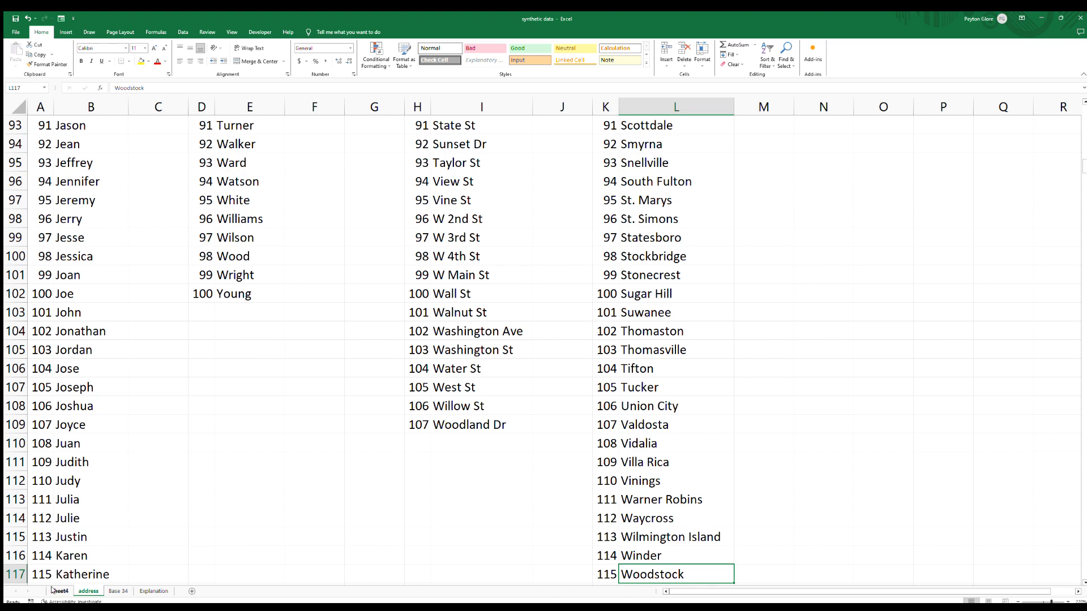
# Select the numbered first-name list A3:B202 and check its range name in the Name Box.
pyautogui.click(62, 481)
pyautogui.click(50, 444)
pyautogui.hotkey('ctrl', 'Up')
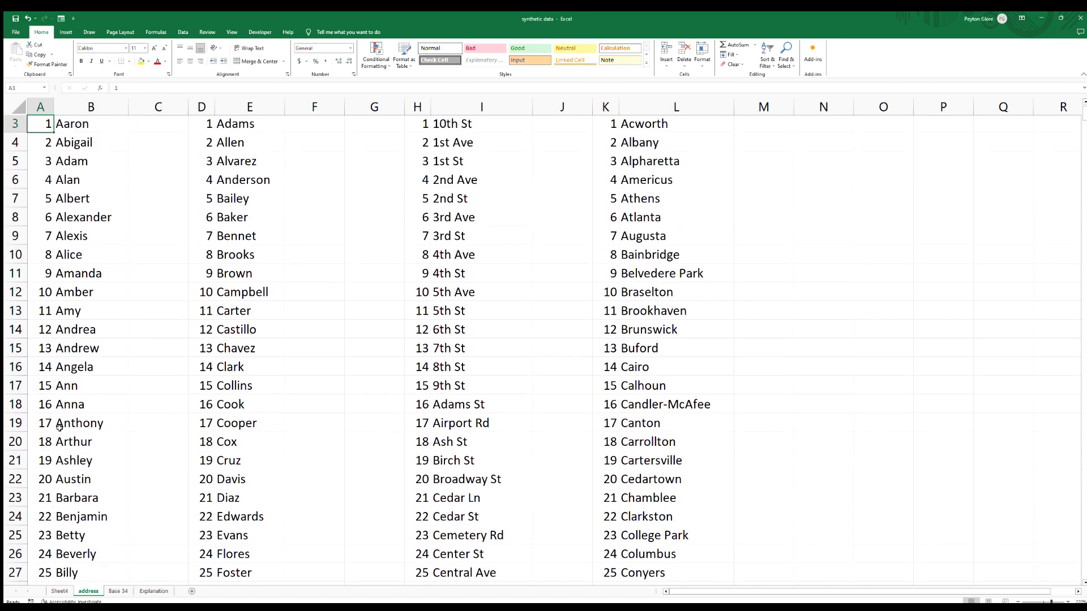
pyautogui.scroll(1, 46, 362)
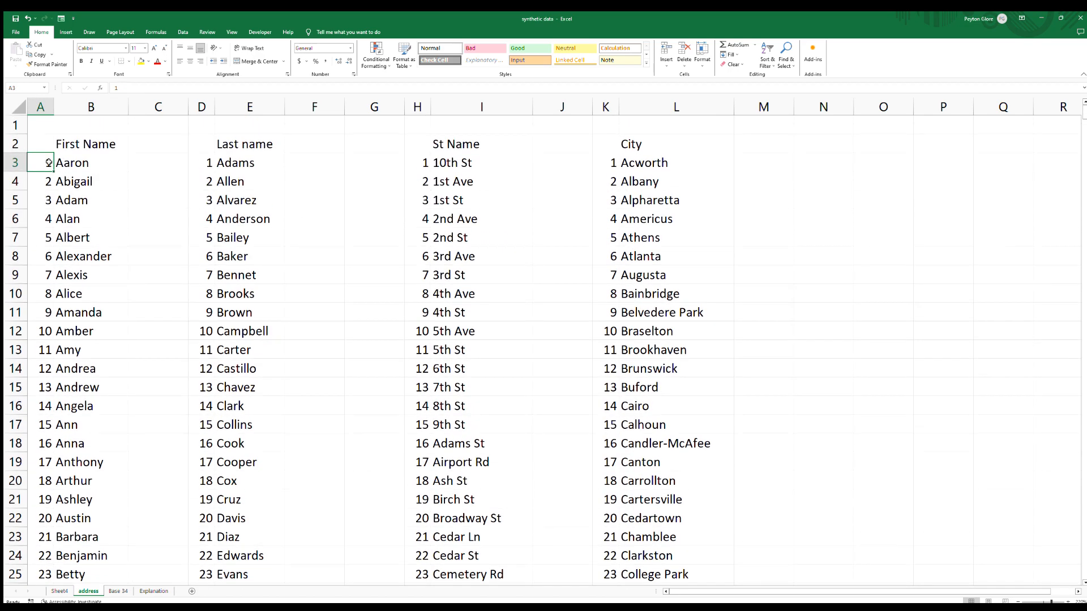
pyautogui.moveTo(50, 163); pyautogui.dragTo(60, 166)
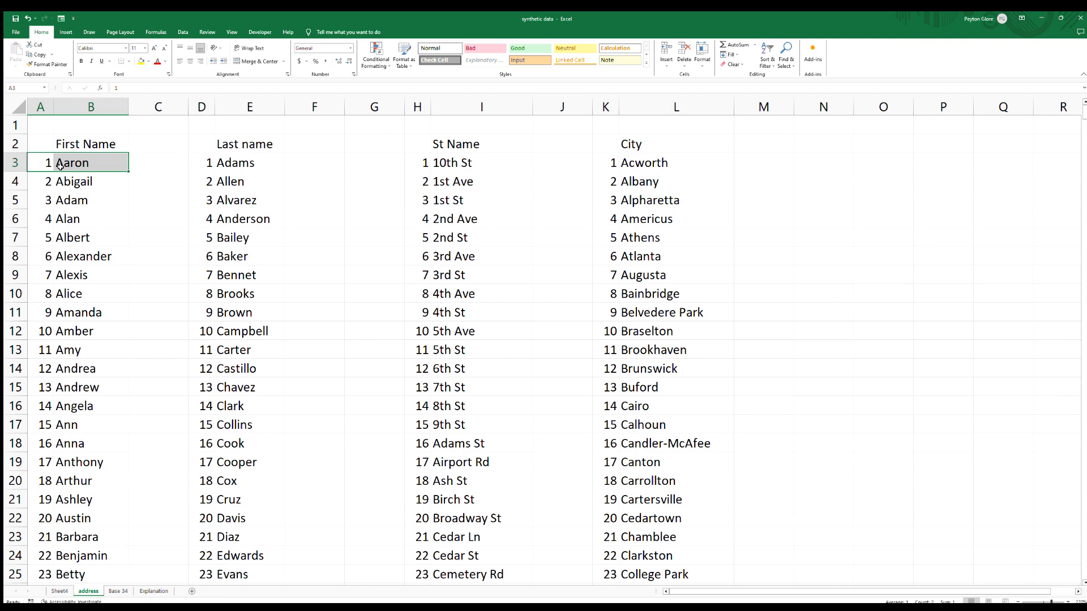
pyautogui.hotkey('ctrl', 'shift', 'Down')
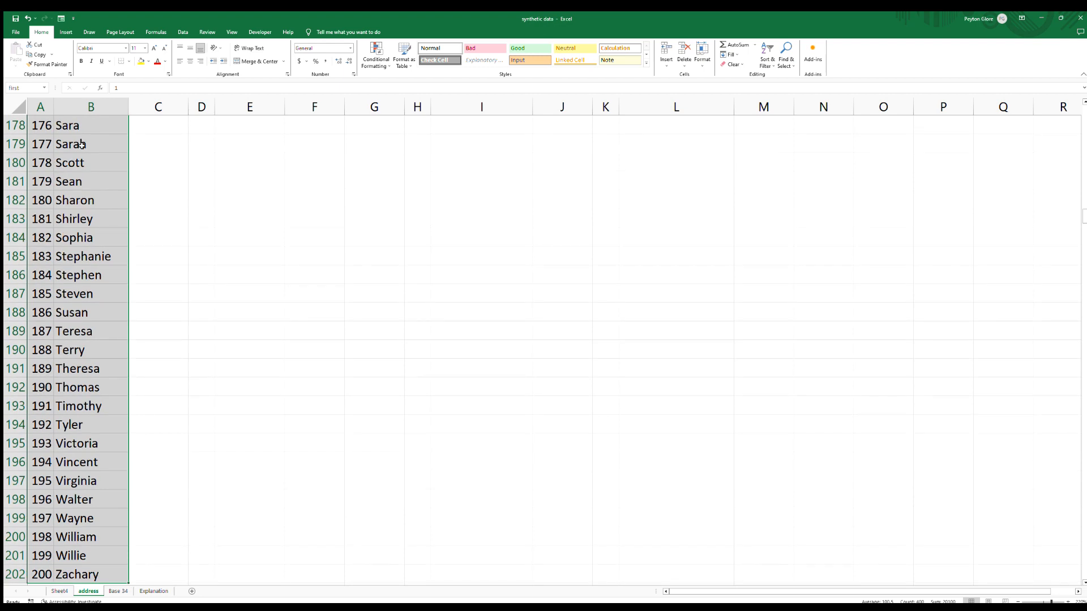
pyautogui.click(28, 90)
pyautogui.click(26, 86)
# Select the numbered last-name list D3:E102 and check its range name.
pyautogui.click(238, 140)
pyautogui.hotkey('ctrl', 'Up')
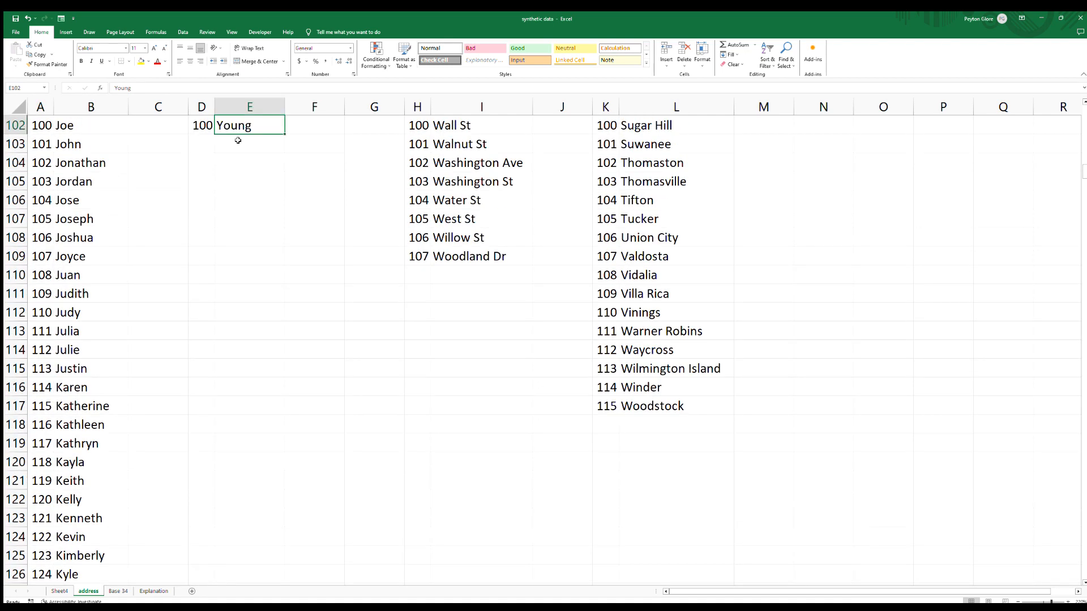
pyautogui.press('Left')
pyautogui.hotkey('ctrl', 'Up')
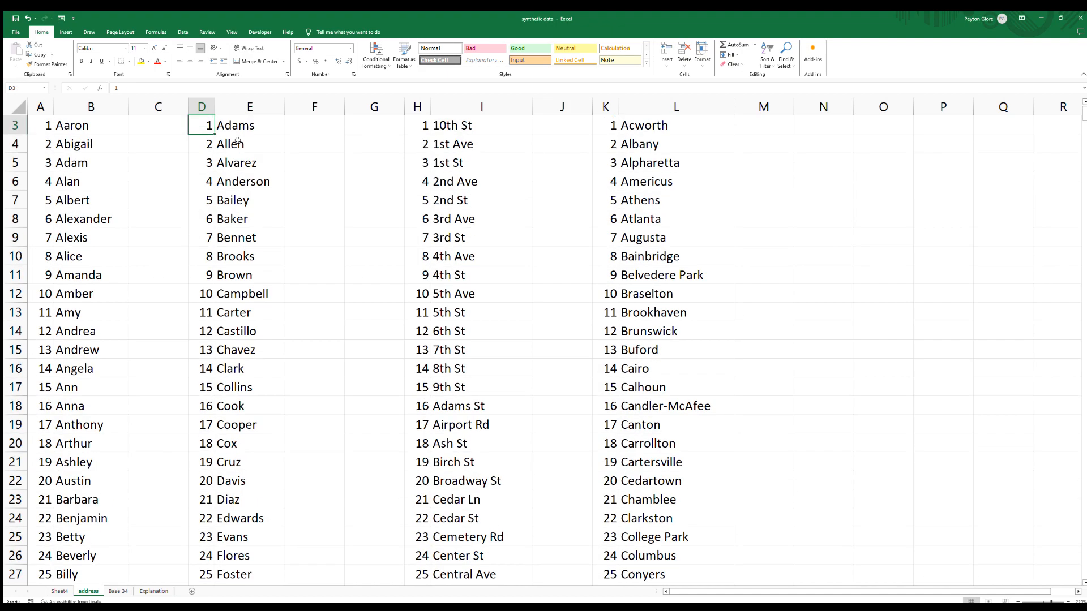
pyautogui.hotkey('shift', 'Right')
pyautogui.hotkey('ctrl', 'shift', 'Down')
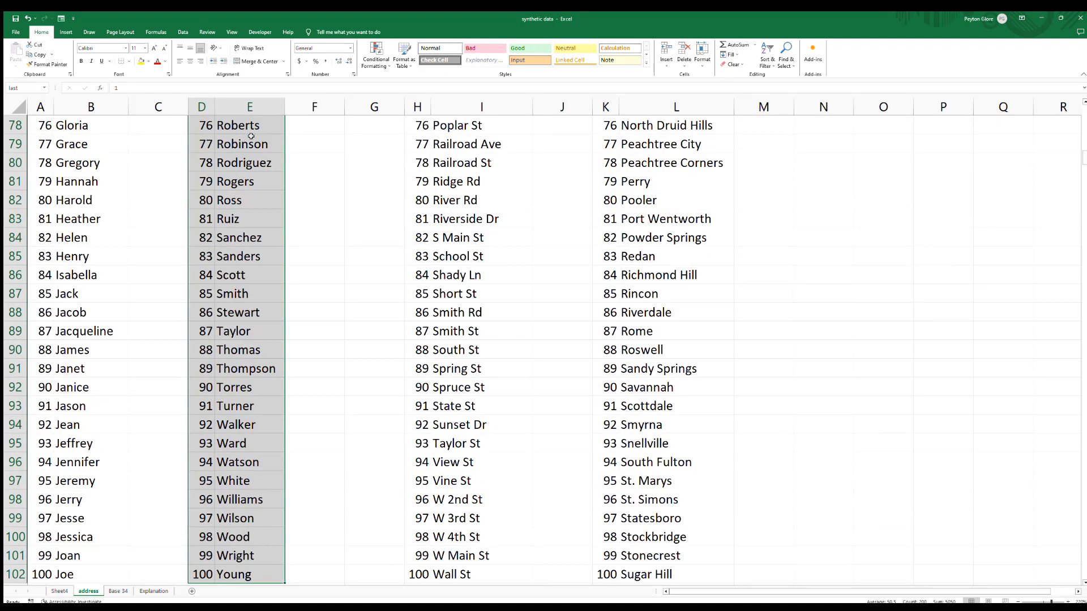
# Select the numbered street list H3:I109 and name the range street.
pyautogui.press('Right')
pyautogui.press('Right')
pyautogui.press('Right')
pyautogui.press('Right')
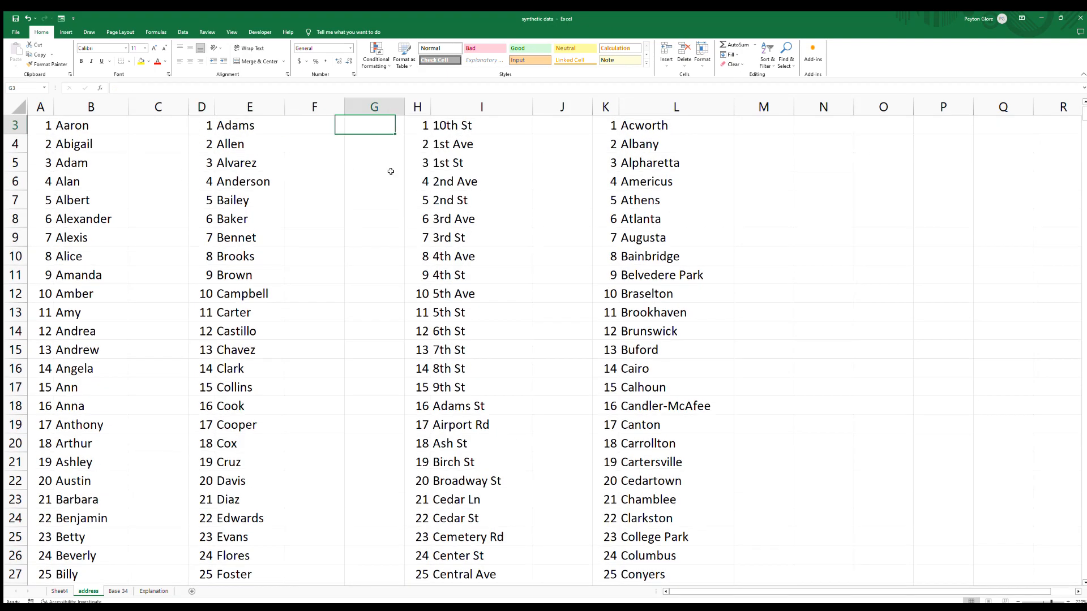
pyautogui.hotkey('shift', 'Right')
pyautogui.hotkey('ctrl', 'shift', 'Down')
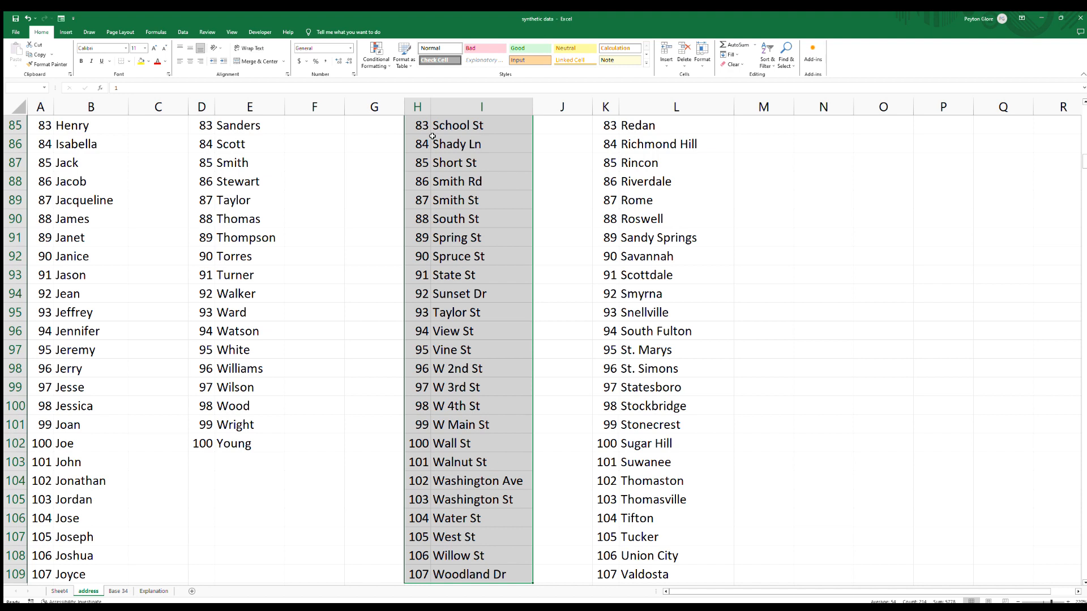
pyautogui.click(36, 85)
pyautogui.write('street')
pyautogui.press('Return')
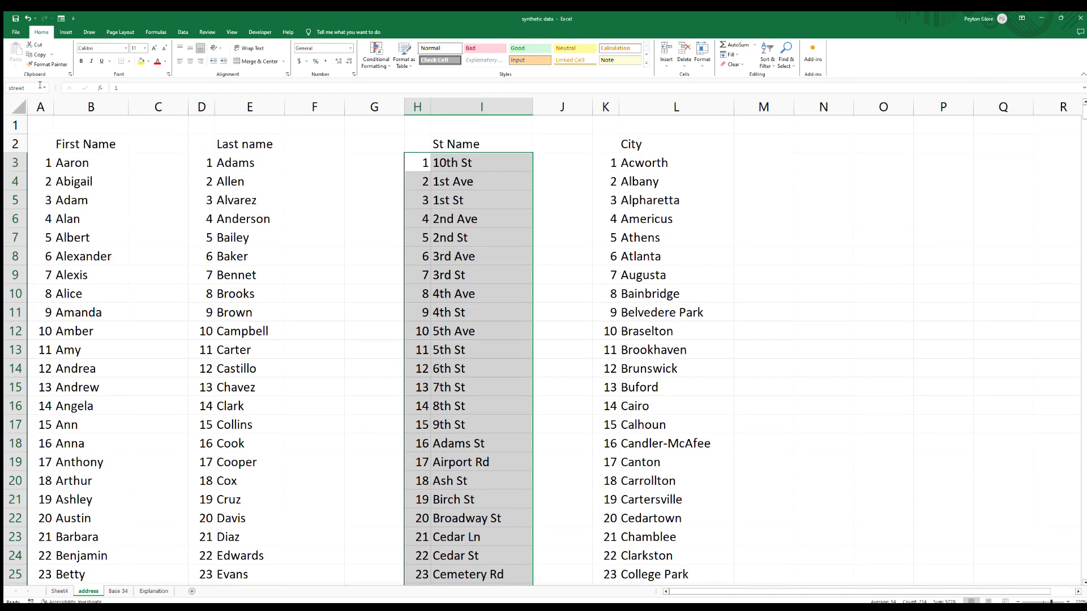
# Select the numbered city list K3:L117 and name the range city.
pyautogui.click(614, 147)
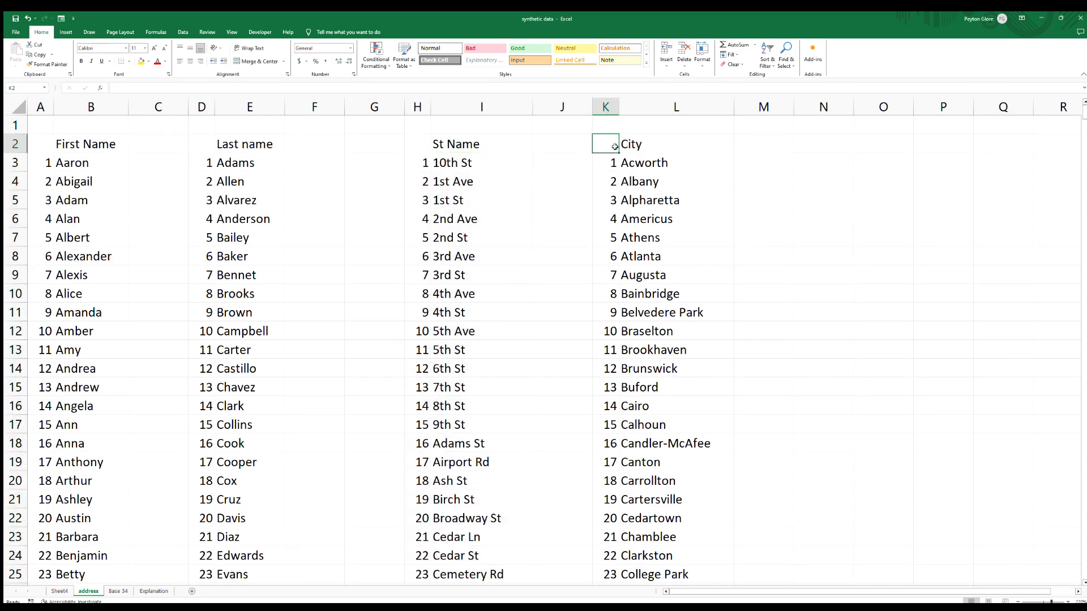
pyautogui.press('Down')
pyautogui.hotkey('shift', 'Right')
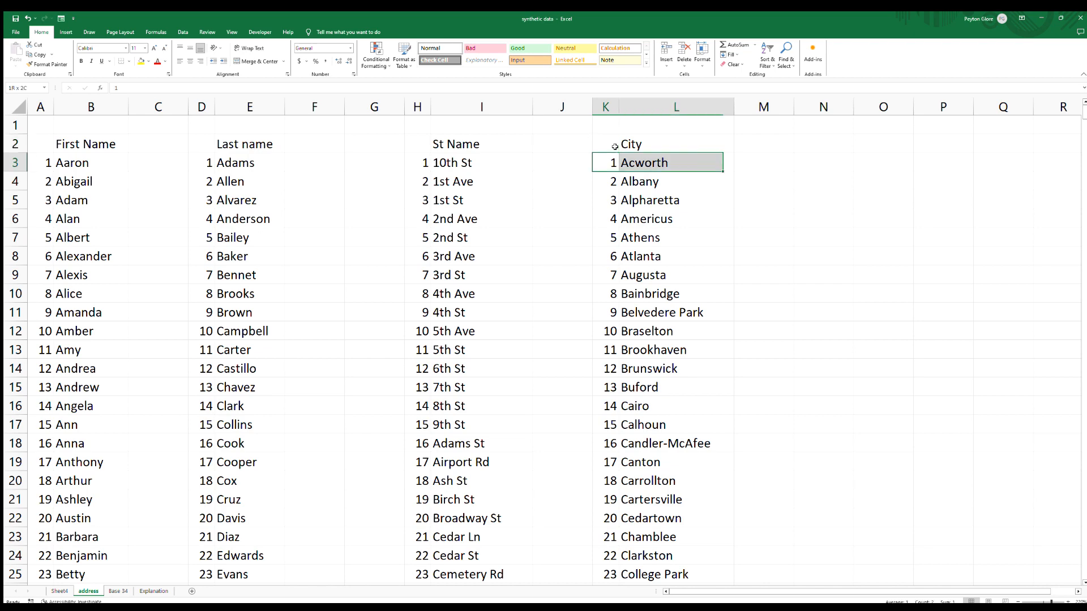
pyautogui.hotkey('ctrl', 'shift', 'Down')
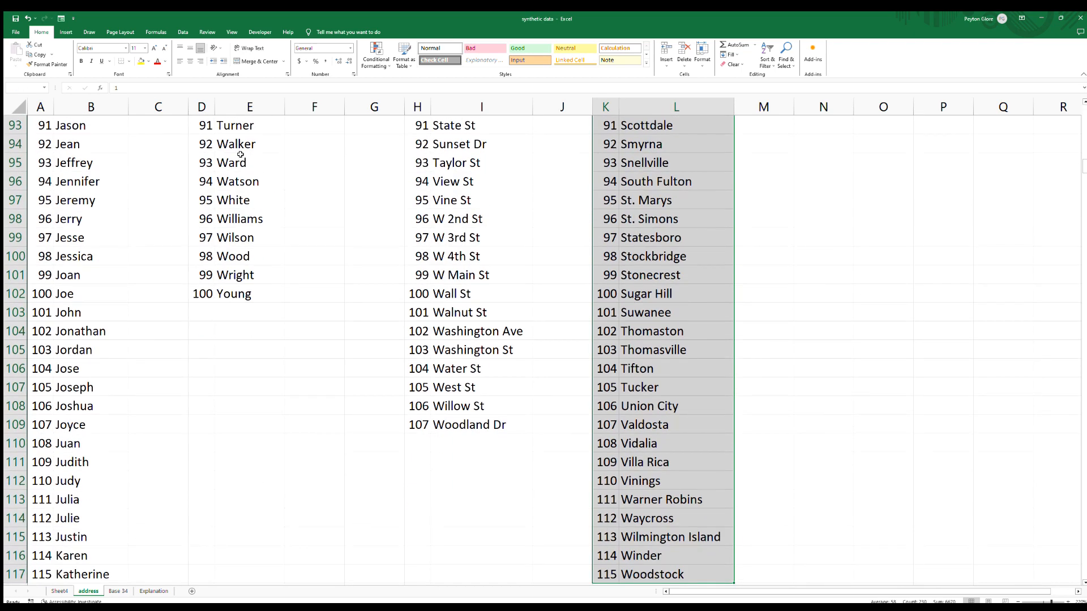
pyautogui.click(35, 89)
pyautogui.write('city')
pyautogui.press('Return')
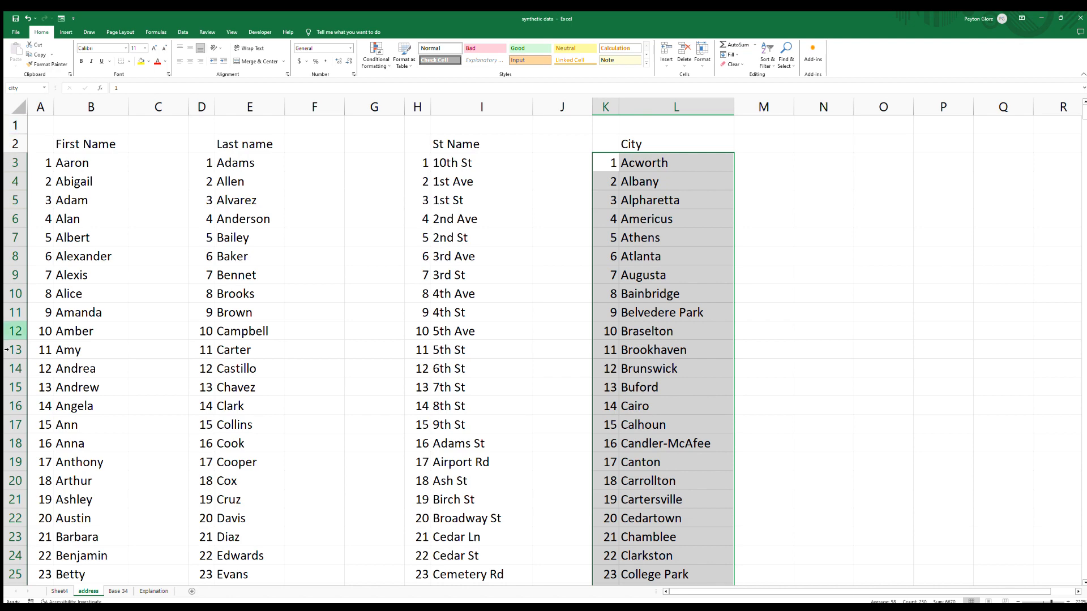
# On Sheet4, enter the labels first, last, street and city down cells B2 to B5.
pyautogui.click(59, 591)
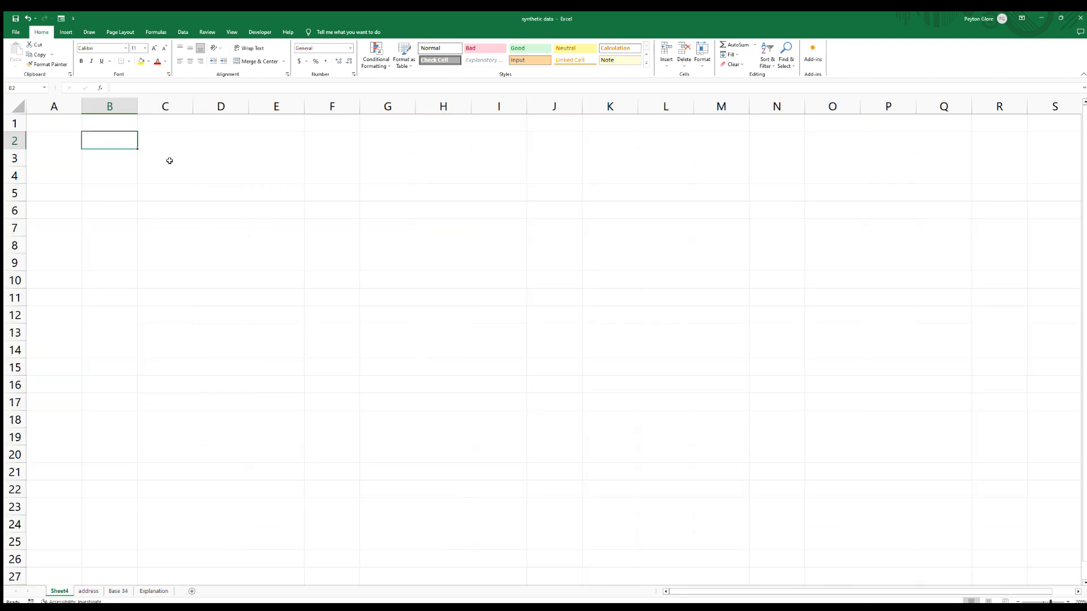
pyautogui.write('first')
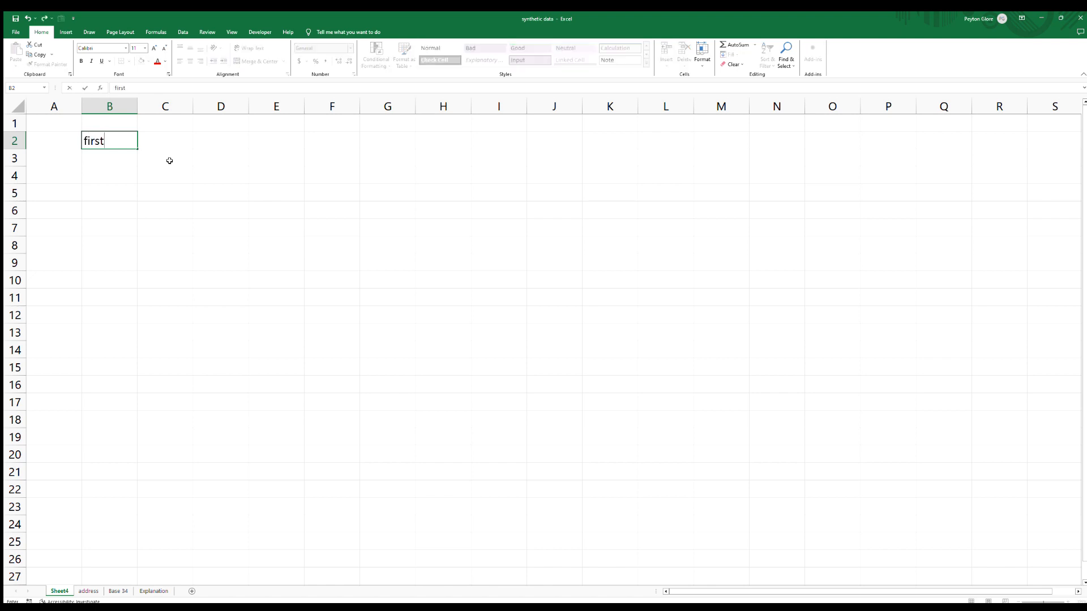
pyautogui.press('Return')
pyautogui.write('last')
pyautogui.press('Return')
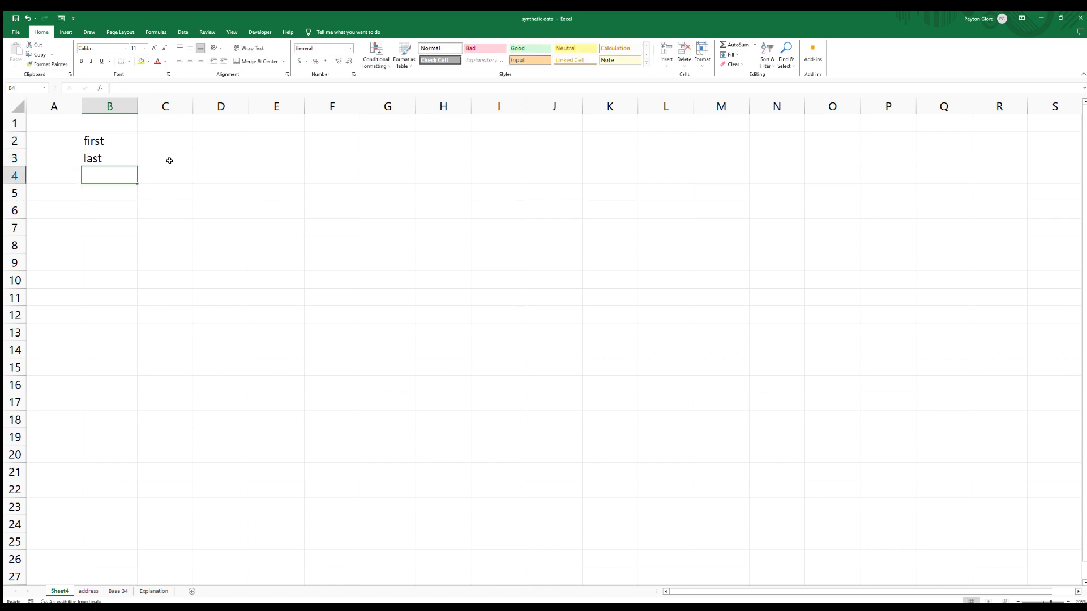
pyautogui.write('street')
pyautogui.press('Return')
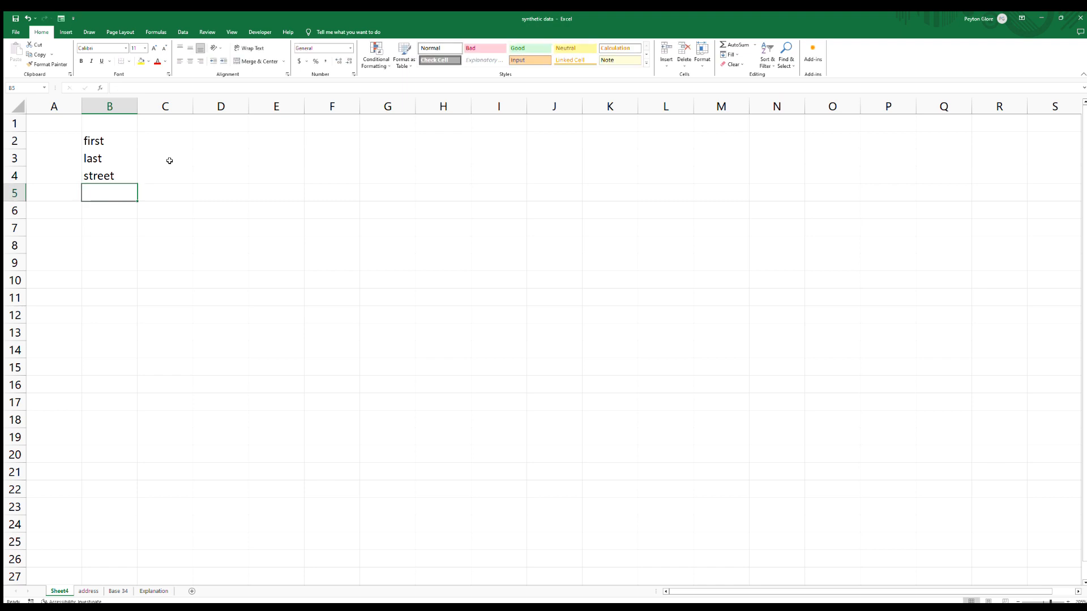
pyautogui.write('city')
pyautogui.press('Tab')
# Enter list sizes 200 beside first and 100 beside last in C2 and C3.
pyautogui.press('Up')
pyautogui.press('Up')
pyautogui.press('Up')
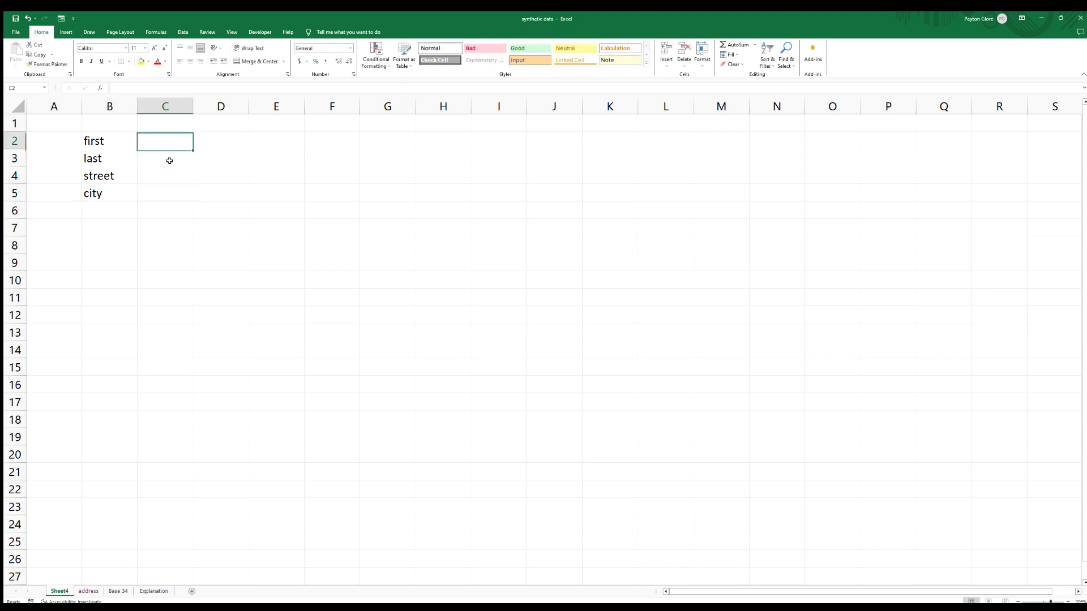
pyautogui.write('200')
pyautogui.press('Return')
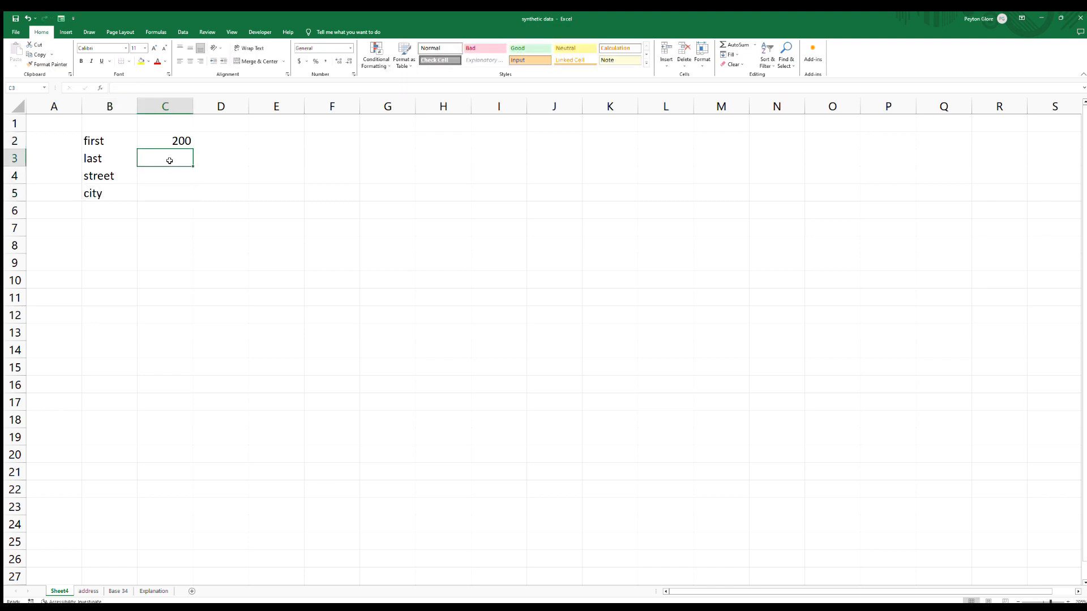
pyautogui.write('100')
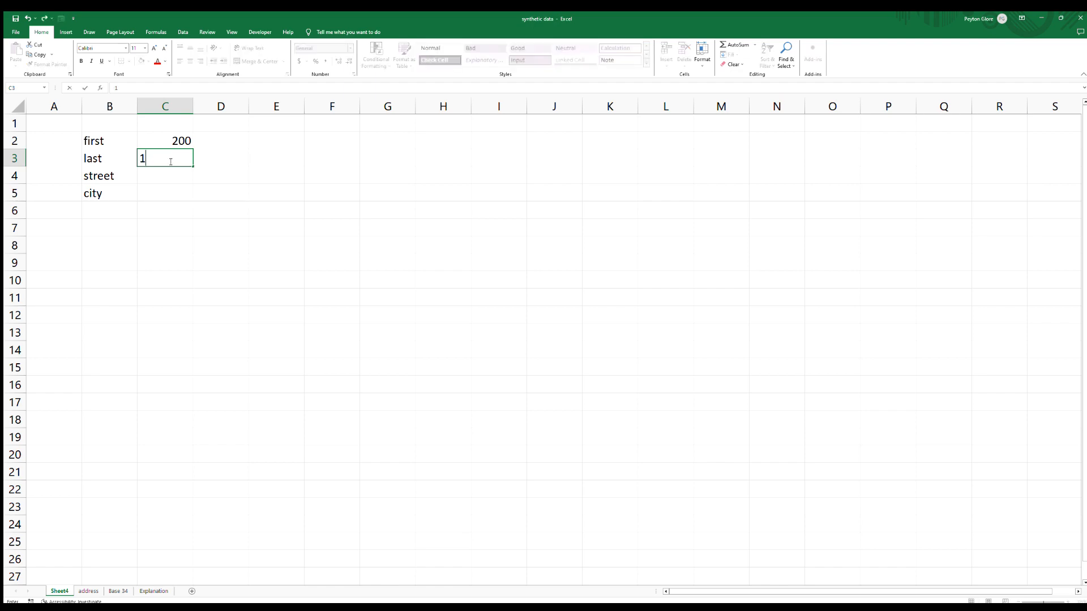
pyautogui.press('Return')
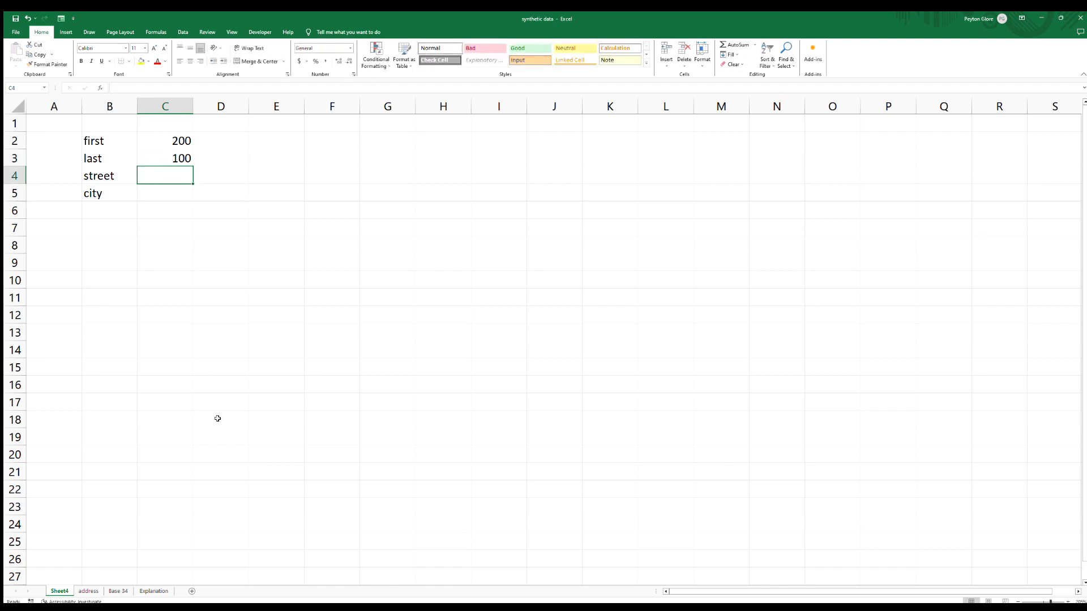
# Check where the street and city lists end on the address sheet, then enter sizes 107 and 115 beside street and city.
pyautogui.click(88, 591)
pyautogui.click(463, 468)
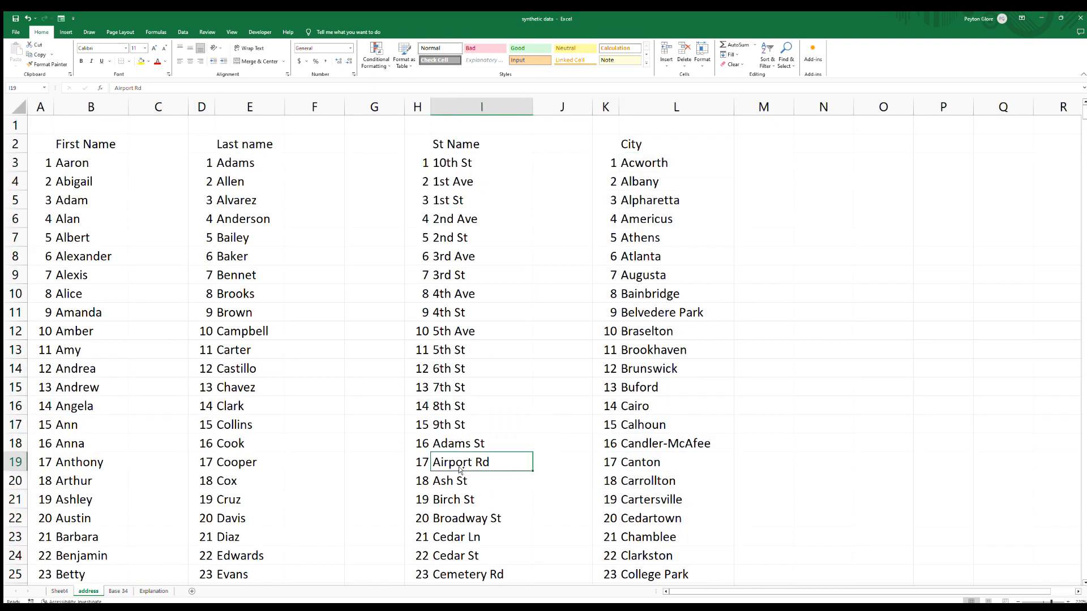
pyautogui.hotkey('ctrl', 'Down')
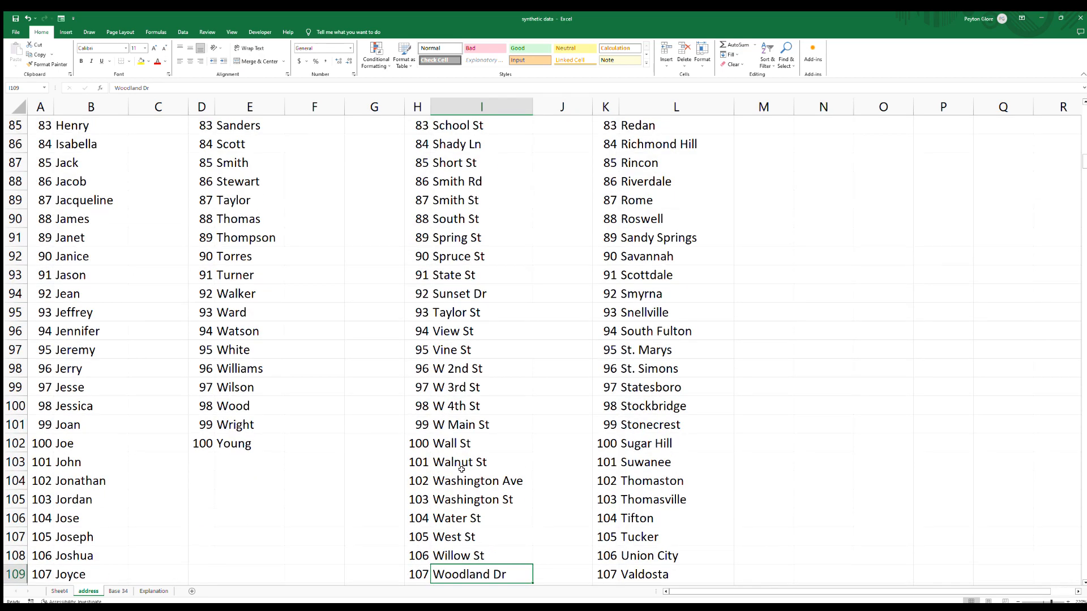
pyautogui.press('Right')
pyautogui.press('Right')
pyautogui.hotkey('ctrl', 'Down')
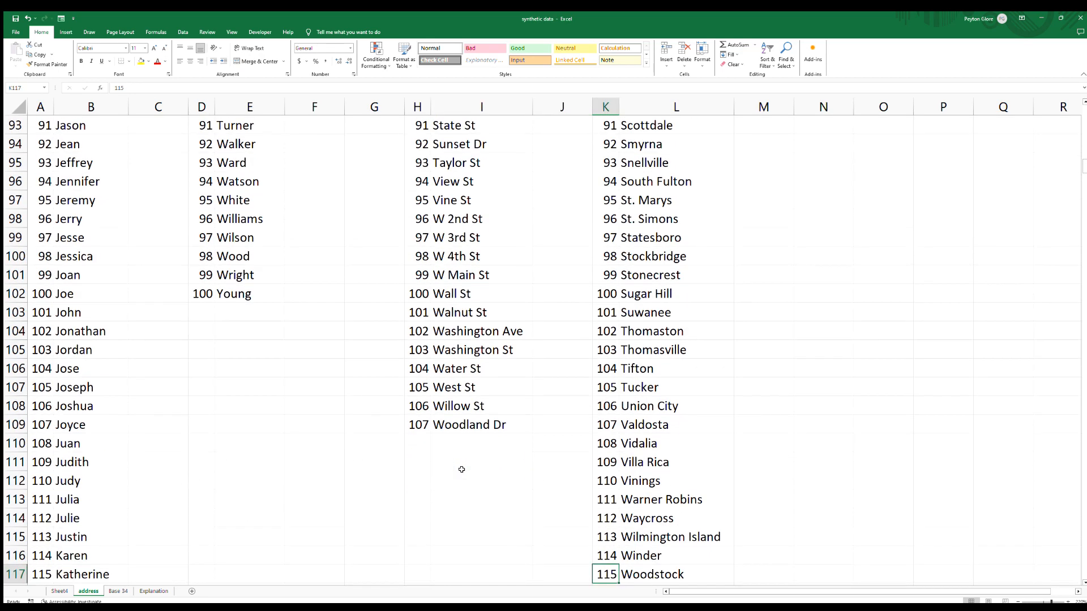
pyautogui.click(60, 591)
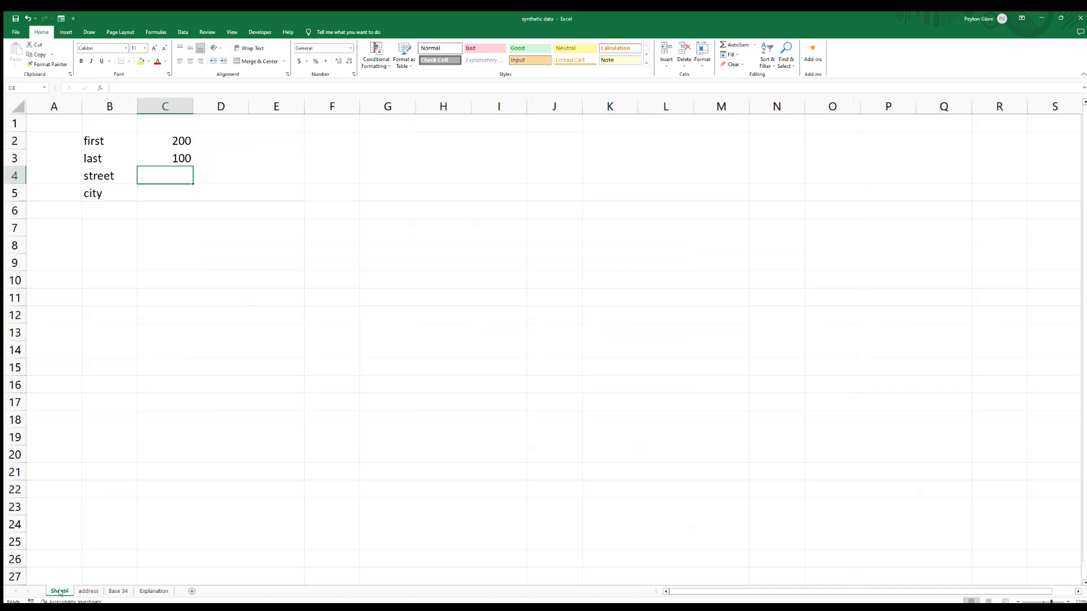
pyautogui.write('107')
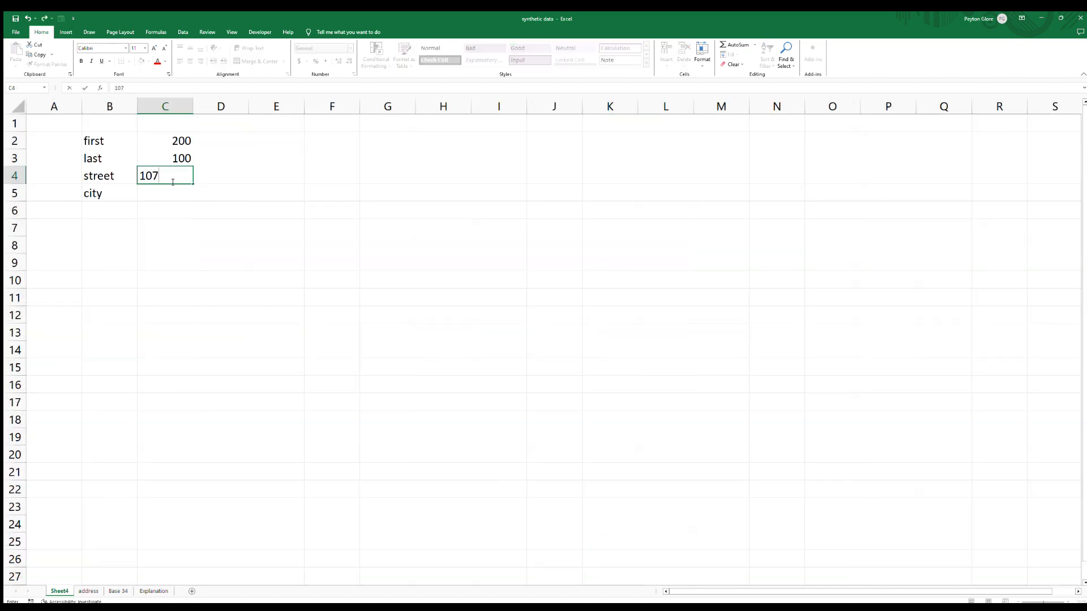
pyautogui.press('Return')
pyautogui.write('115')
pyautogui.press('Return')
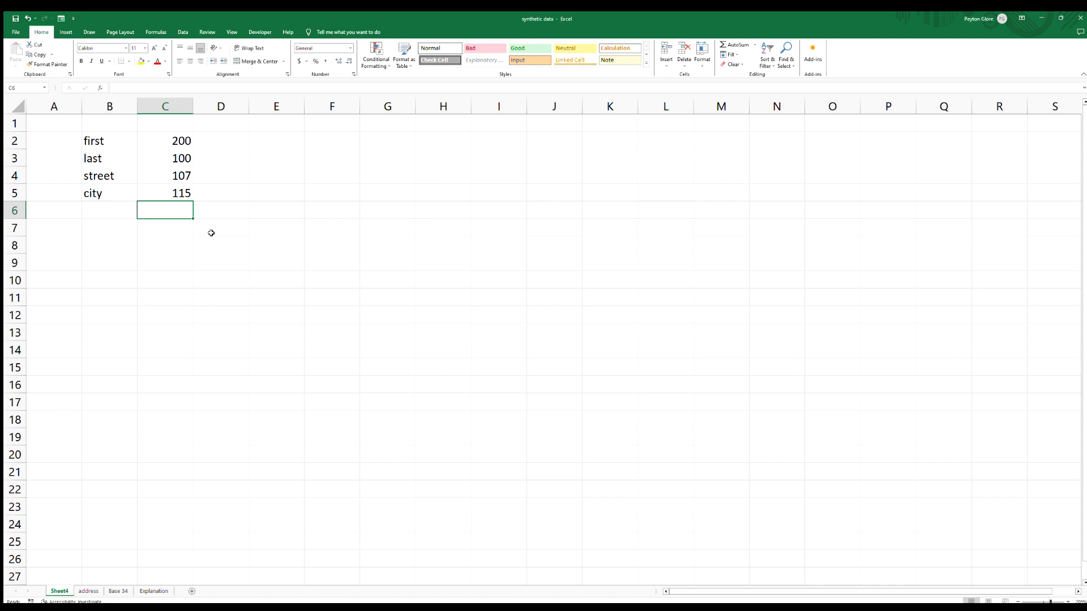
# In B8, enter =RANDBETWEEN(1,200) to pick a random first-name number.
pyautogui.click(120, 242)
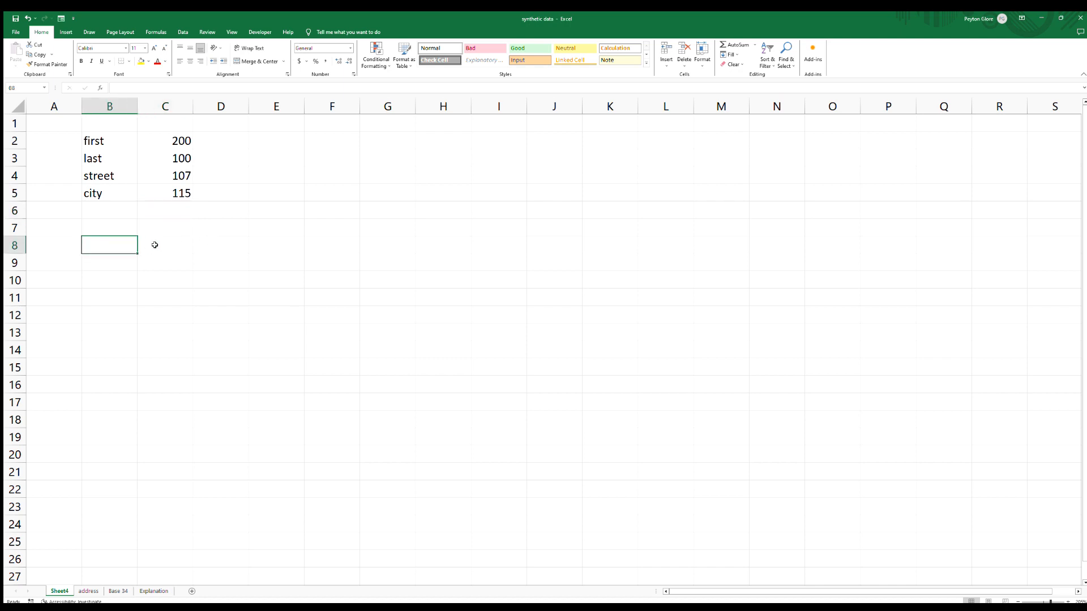
pyautogui.write('=rand')
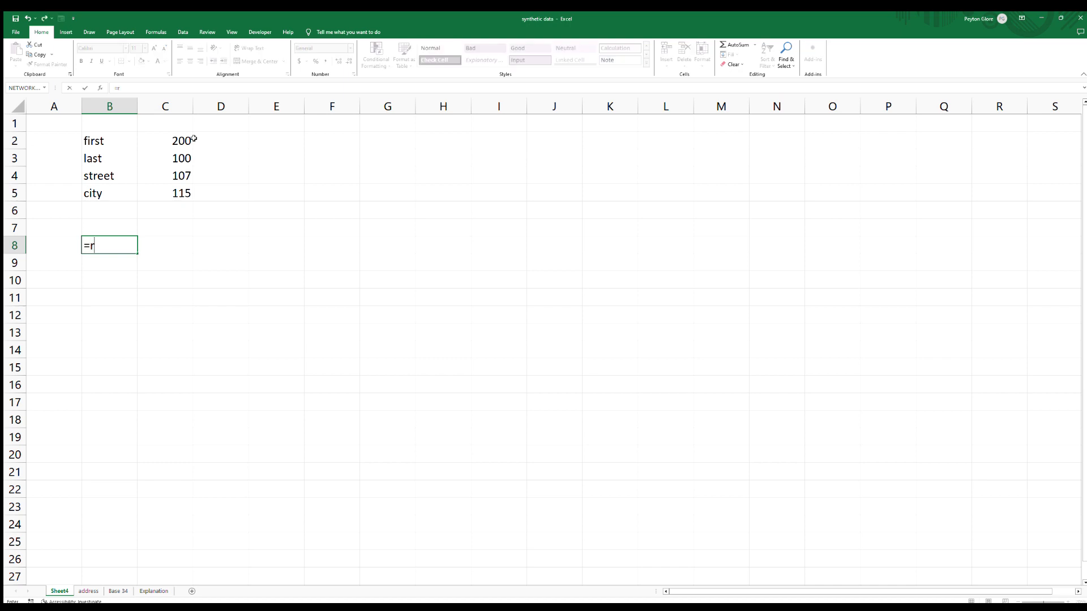
pyautogui.doubleClick(116, 267)
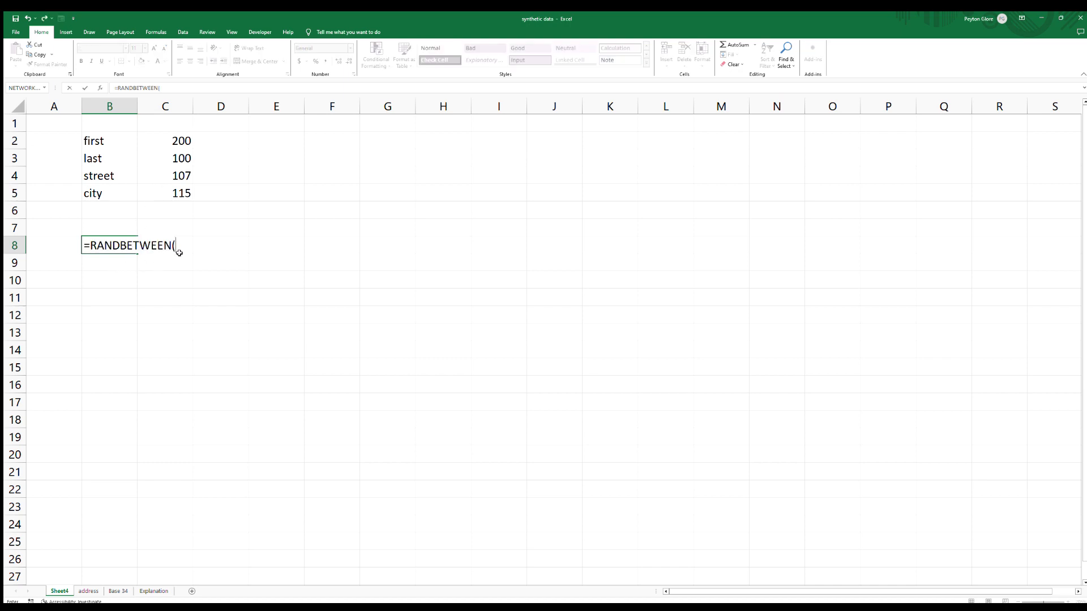
pyautogui.write('1,200')
pyautogui.press('Return')
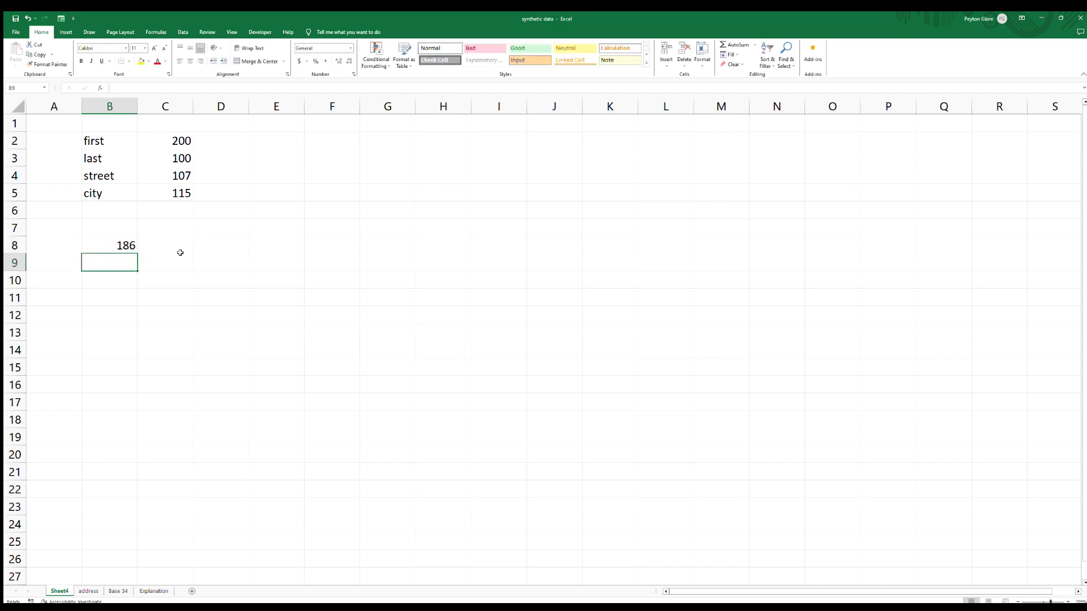
pyautogui.press('Up')
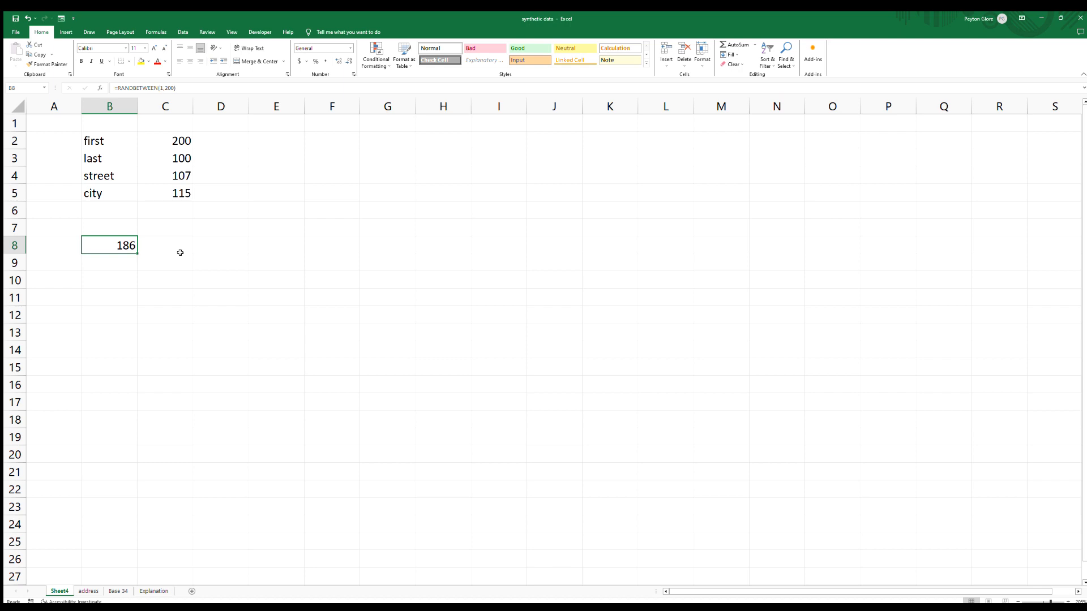
# In C8, enter a VLOOKUP of B8 in the first range returning column 2 with exact match (FALSE).
pyautogui.click(180, 254)
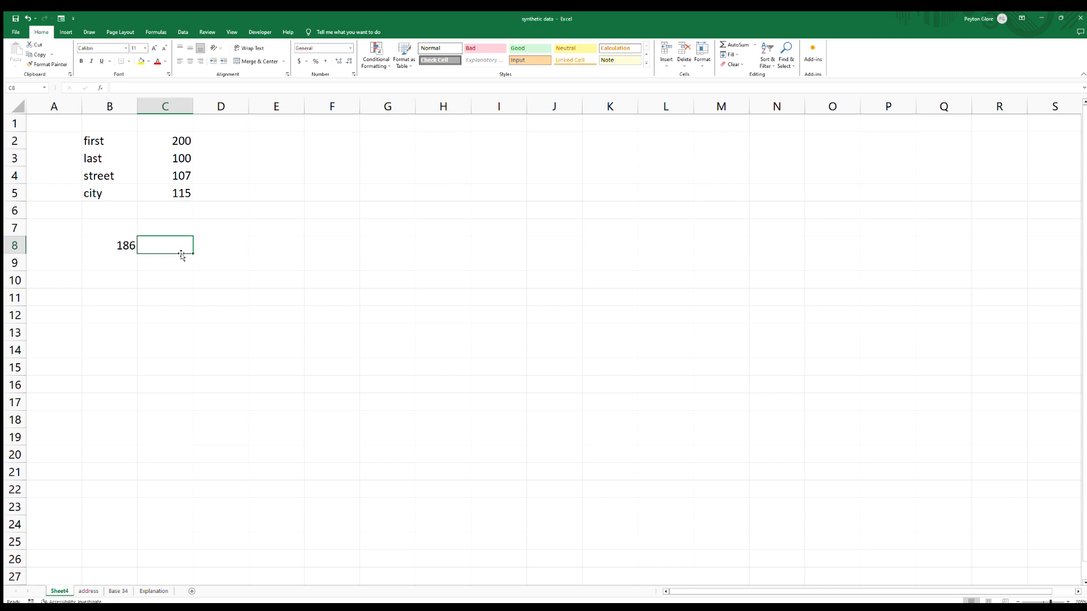
pyautogui.write('=')
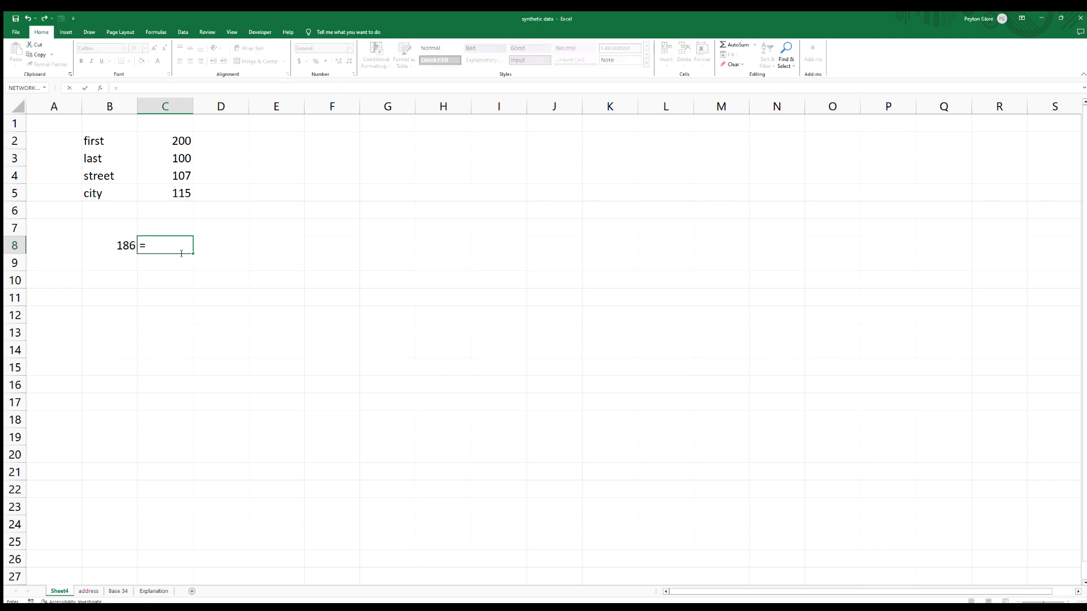
pyautogui.write('vlookup(')
pyautogui.click(104, 241)
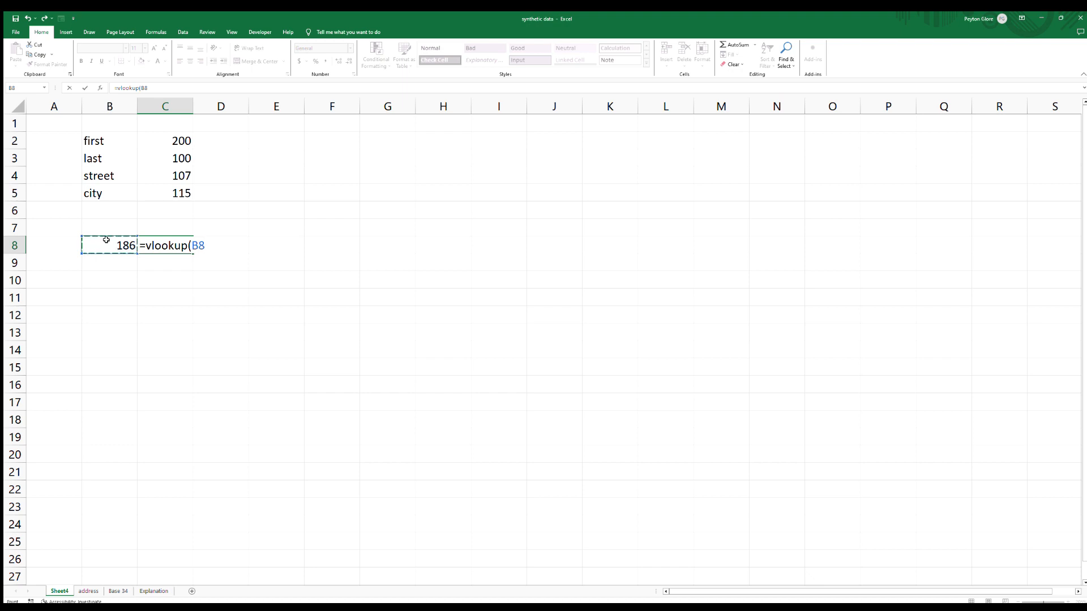
pyautogui.write(',')
pyautogui.click(89, 591)
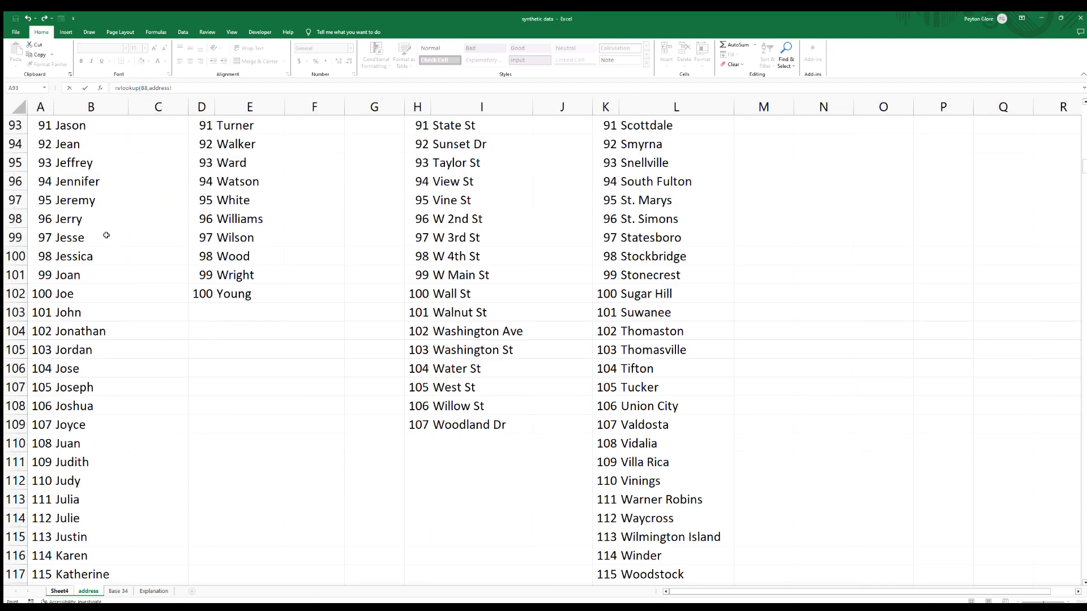
pyautogui.click(46, 184)
pyautogui.hotkey('ctrl', 'Up')
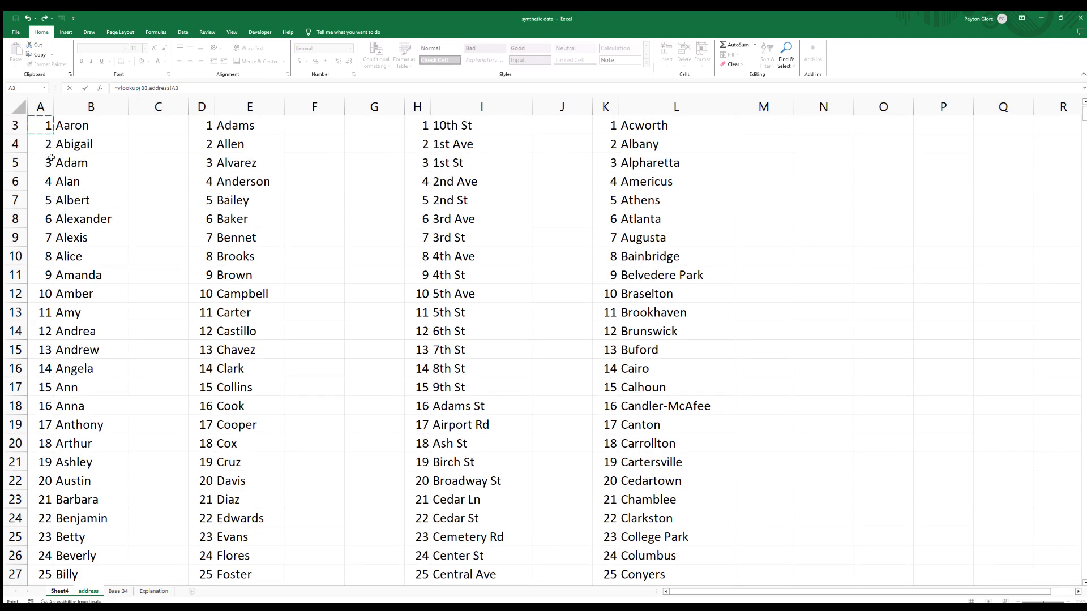
pyautogui.moveTo(43, 124); pyautogui.dragTo(98, 602)
pyautogui.hotkey('shift', 'Down')
pyautogui.hotkey('shift', 'Down')
pyautogui.hotkey('shift', 'Down')
pyautogui.hotkey('shift', 'Down')
pyautogui.hotkey('shift', 'Down')
pyautogui.hotkey('shift', 'Down')
pyautogui.hotkey('shift', 'Down')
pyautogui.hotkey('shift', 'Down')
pyautogui.hotkey('shift', 'Down')
pyautogui.hotkey('shift', 'Down')
pyautogui.hotkey('shift', 'Down')
pyautogui.hotkey('shift', 'Down')
pyautogui.hotkey('shift', 'Down')
pyautogui.hotkey('shift', 'Down')
pyautogui.hotkey('shift', 'Down')
pyautogui.hotkey('shift', 'Down')
pyautogui.hotkey('shift', 'Down')
pyautogui.hotkey('shift', 'Down')
pyautogui.hotkey('shift', 'Down')
pyautogui.hotkey('shift', 'Down')
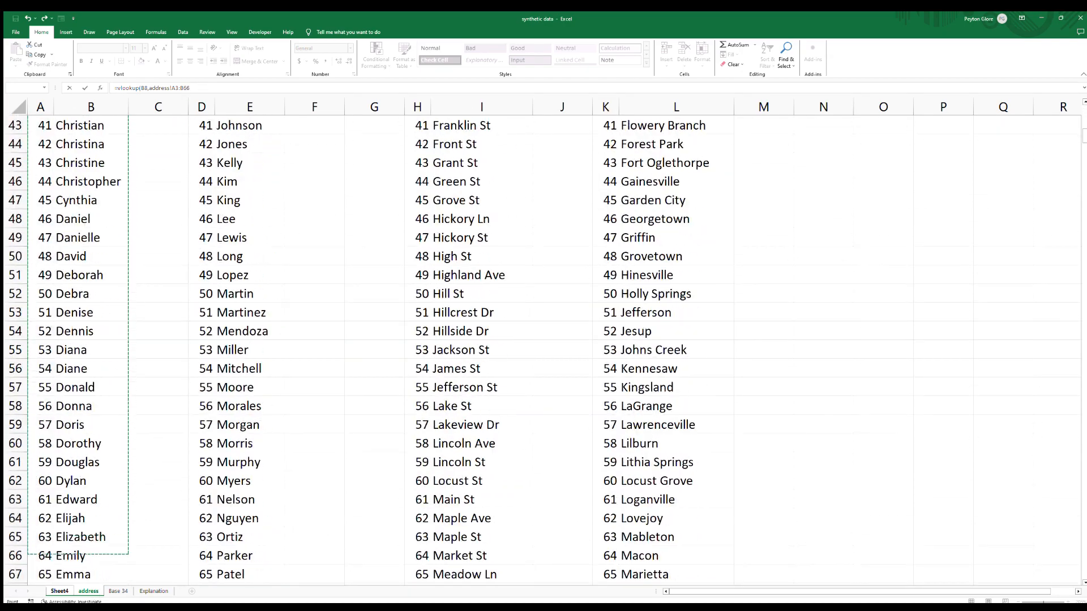
pyautogui.hotkey('shift', 'Down')
pyautogui.hotkey('shift', 'Down')
pyautogui.hotkey('shift', 'Down')
pyautogui.hotkey('shift', 'Down')
pyautogui.hotkey('shift', 'Down')
pyautogui.hotkey('shift', 'Down')
pyautogui.hotkey('shift', 'Down')
pyautogui.hotkey('shift', 'Down')
pyautogui.hotkey('shift', 'Down')
pyautogui.hotkey('shift', 'Down')
pyautogui.hotkey('shift', 'Down')
pyautogui.hotkey('shift', 'Down')
pyautogui.hotkey('shift', 'Down')
pyautogui.hotkey('shift', 'Down')
pyautogui.hotkey('shift', 'Down')
pyautogui.hotkey('shift', 'Down')
pyautogui.hotkey('shift', 'Down')
pyautogui.hotkey('shift', 'Down')
pyautogui.hotkey('shift', 'Down')
pyautogui.hotkey('shift', 'Down')
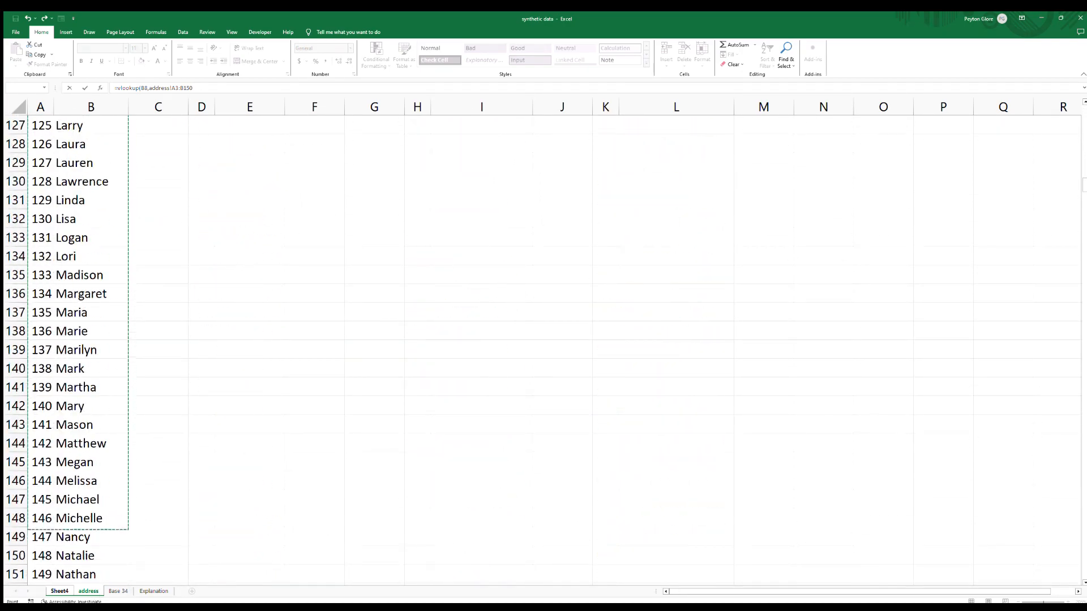
pyautogui.hotkey('shift', 'Down')
pyautogui.hotkey('shift', 'Down')
pyautogui.hotkey('shift', 'Down')
pyautogui.hotkey('shift', 'Down')
pyautogui.hotkey('shift', 'Down')
pyautogui.hotkey('shift', 'Down')
pyautogui.hotkey('shift', 'Down')
pyautogui.hotkey('shift', 'Down')
pyautogui.hotkey('shift', 'Down')
pyautogui.hotkey('shift', 'Down')
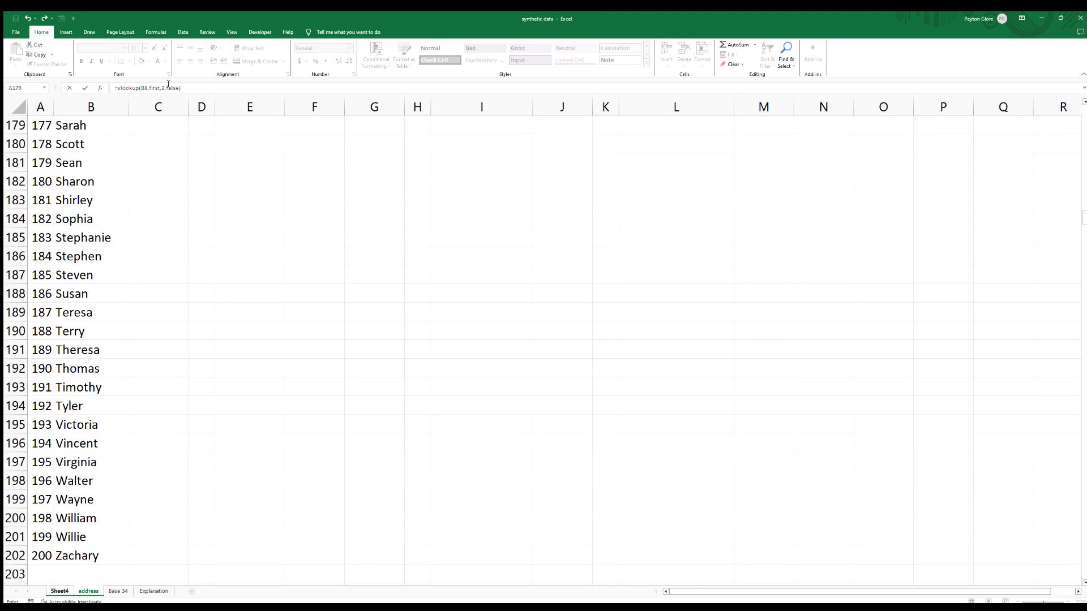
pyautogui.press('Return')
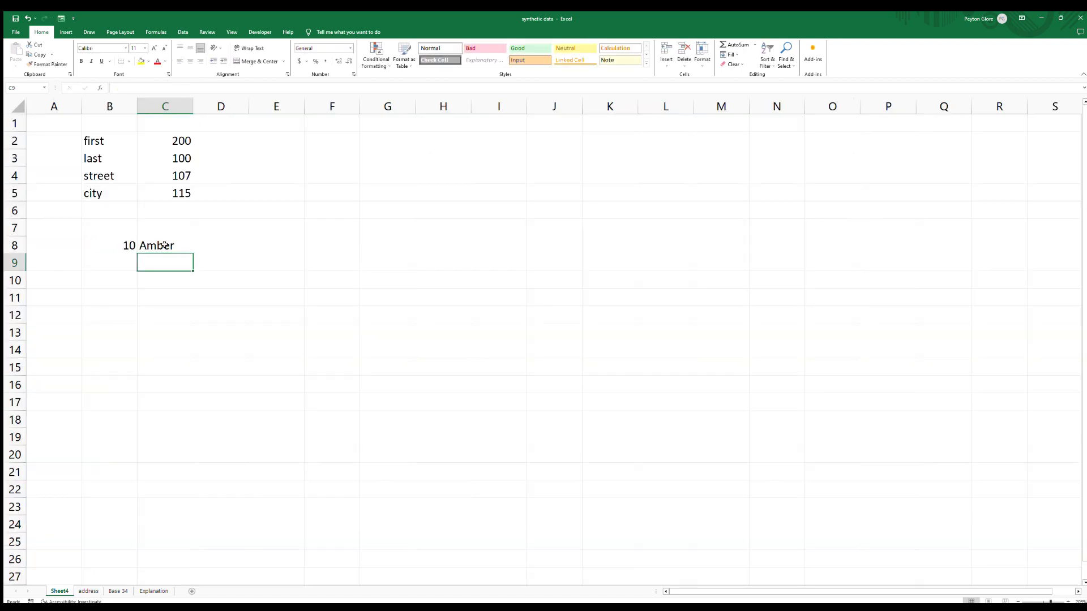
# Recalculate the workbook several times to test the random first-name lookup.
pyautogui.click(126, 245)
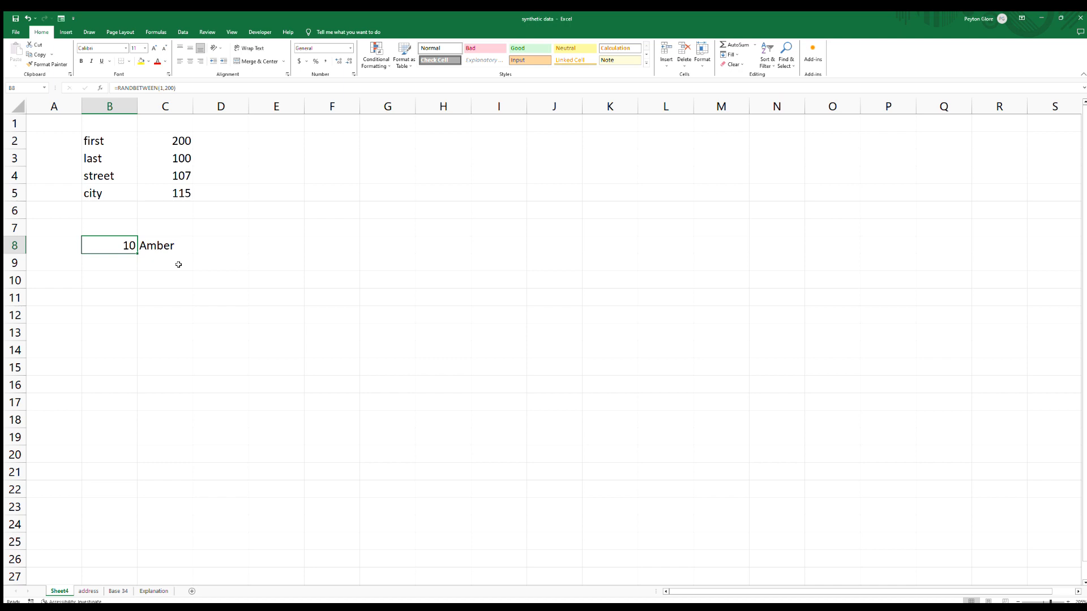
pyautogui.press('Return')
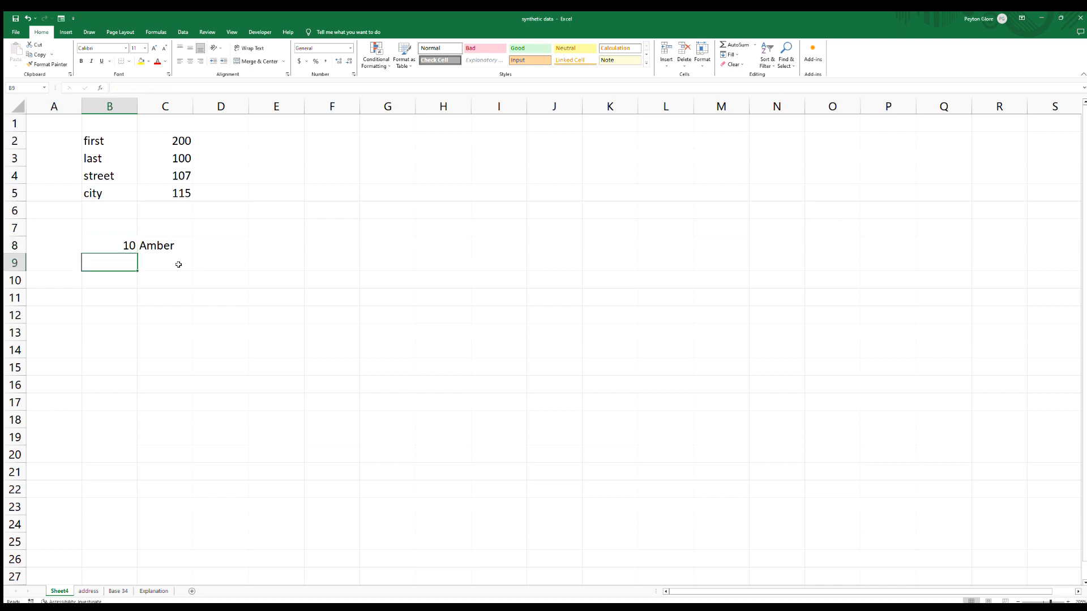
pyautogui.press('Up')
pyautogui.press('F9')
pyautogui.press('F9')
pyautogui.press('F9')
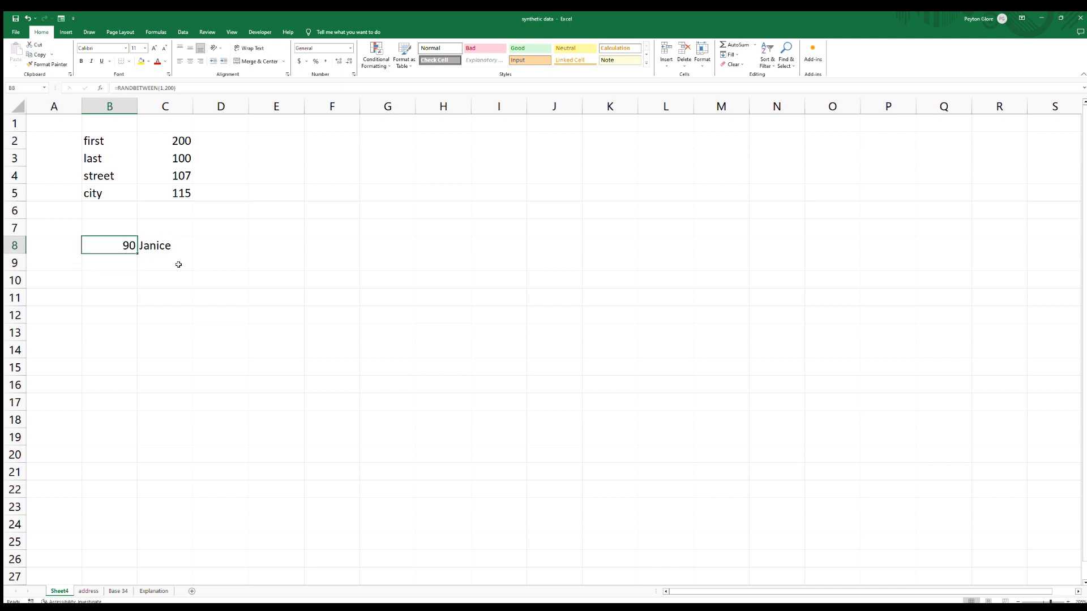
pyautogui.press('F9')
pyautogui.press('F9')
pyautogui.press('F9')
pyautogui.press('F9')
pyautogui.press('F9')
# In D8, enter =RANDBETWEEN(1,100) to pick a random last-name number.
pyautogui.click(220, 247)
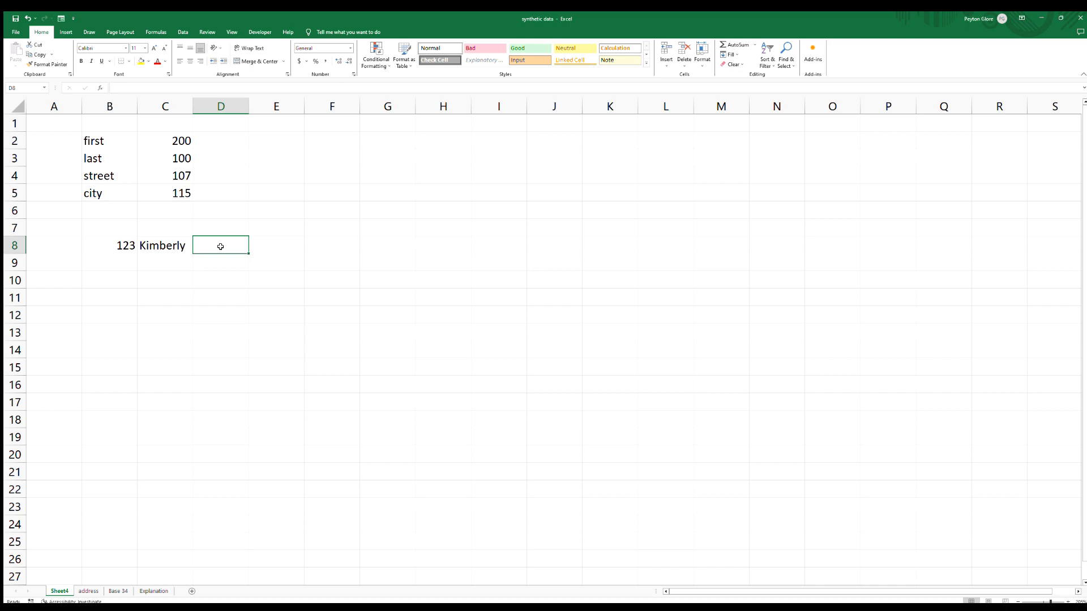
pyautogui.write('=rand')
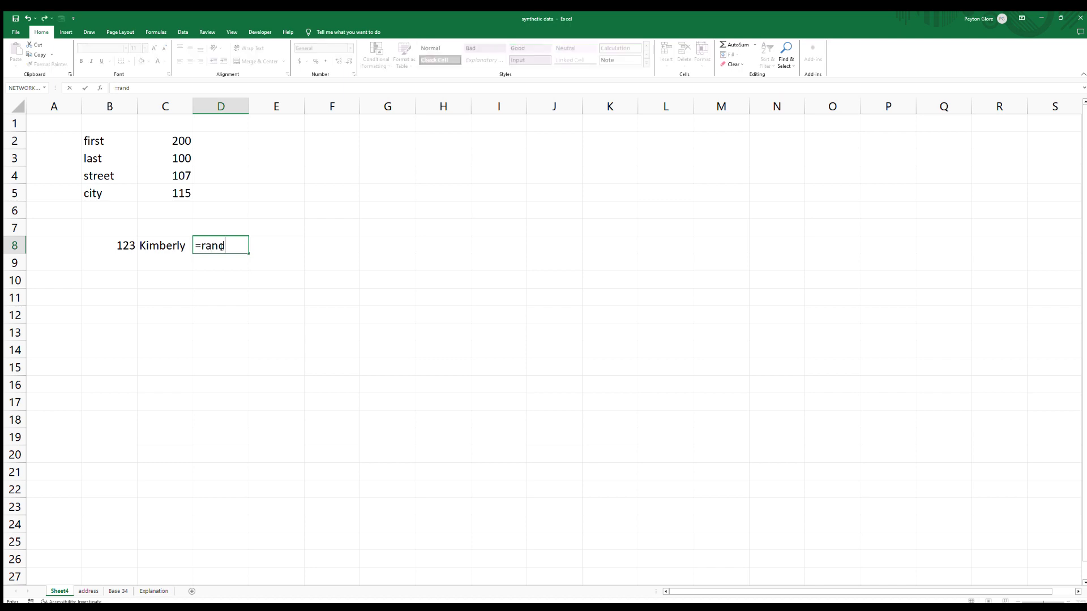
pyautogui.write('b')
pyautogui.press('Tab')
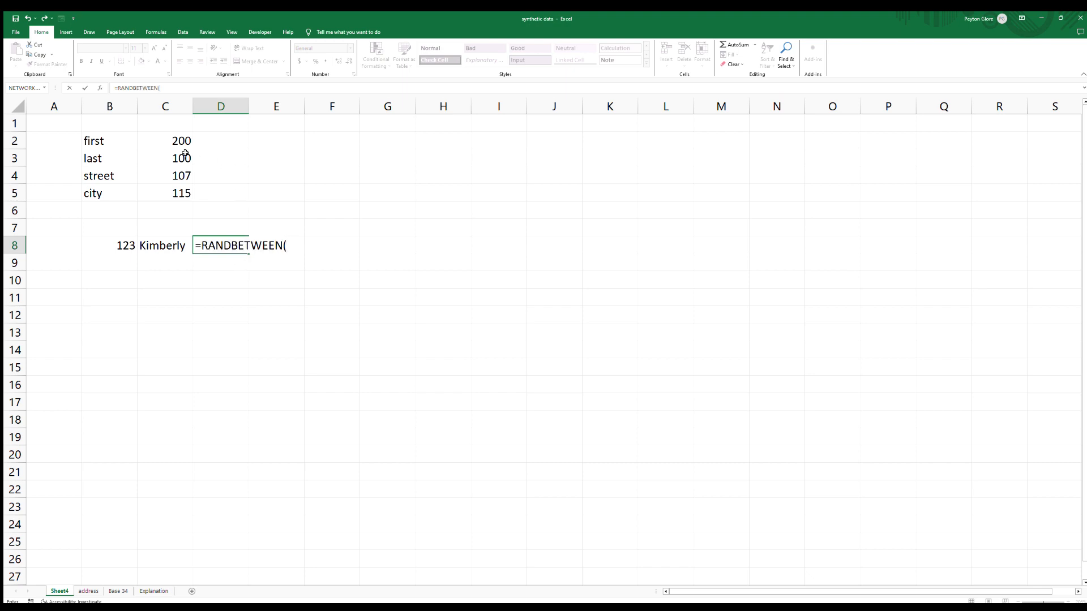
pyautogui.write('1,100')
pyautogui.press('Return')
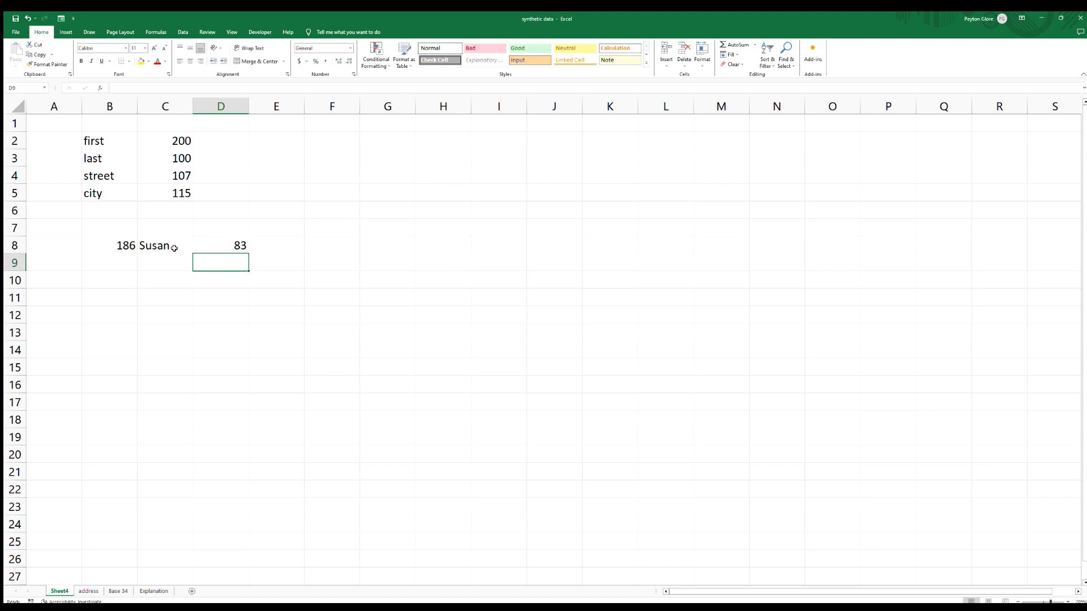
# In E8, enter =VLOOKUP(D8,last,2,false) to return the matching last name.
pyautogui.click(271, 247)
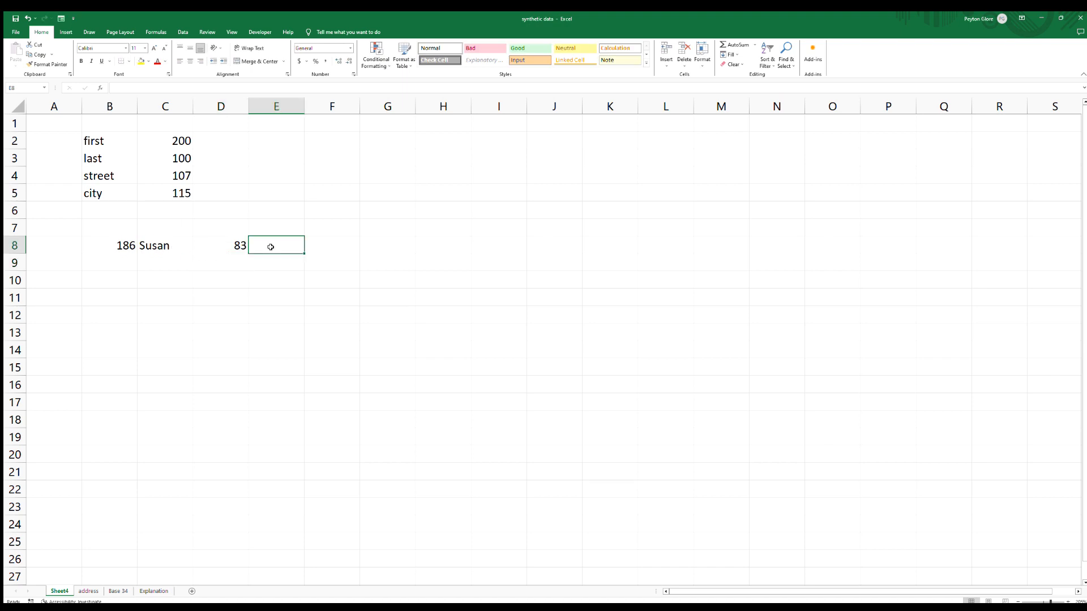
pyautogui.write('=vlooku')
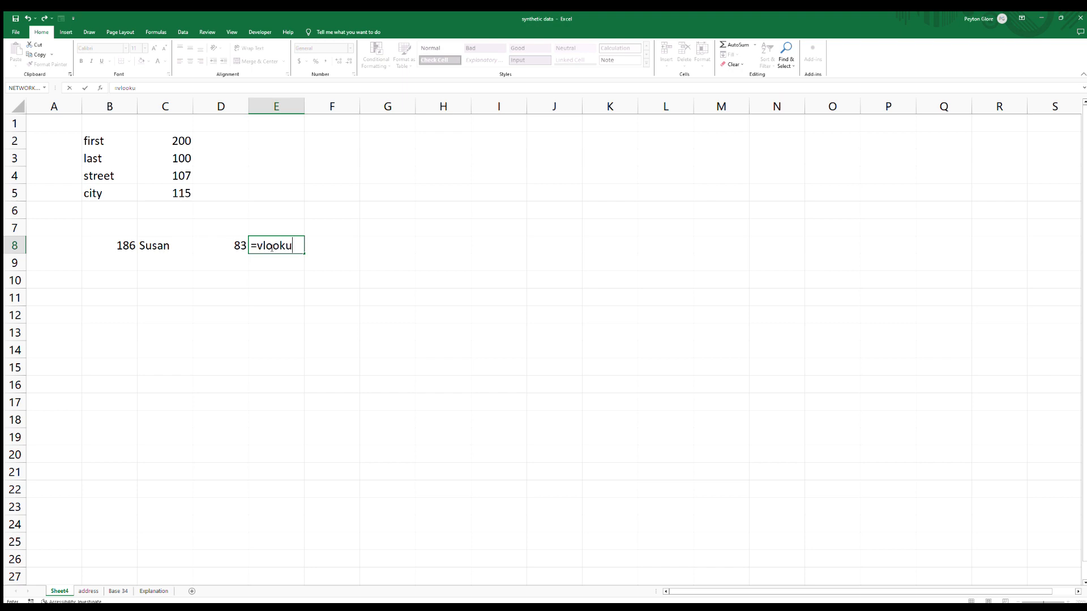
pyautogui.write('p(')
pyautogui.press('Left')
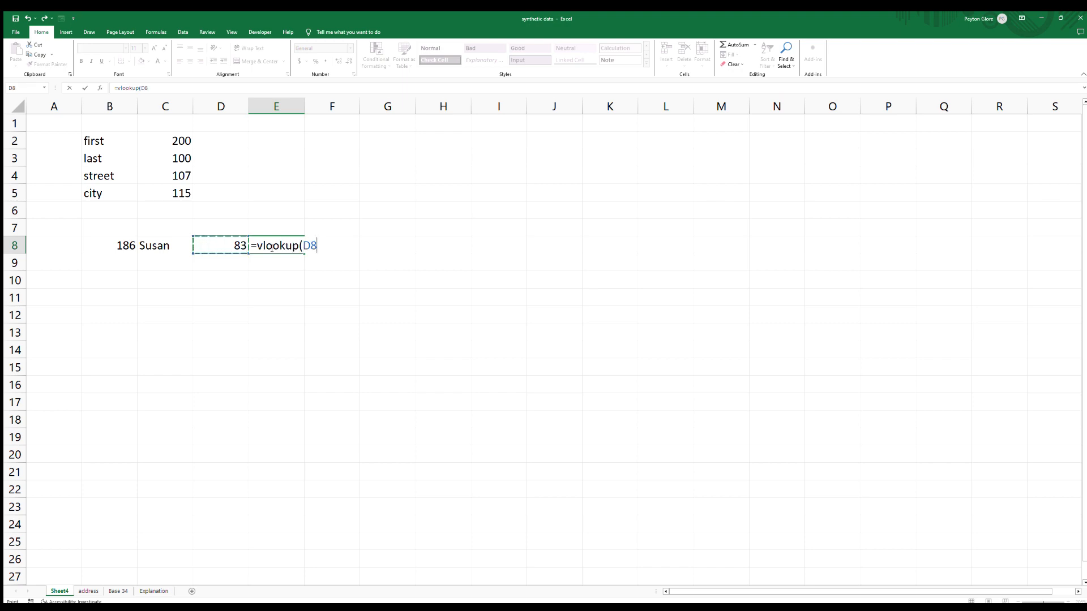
pyautogui.write(',last,2,flase')
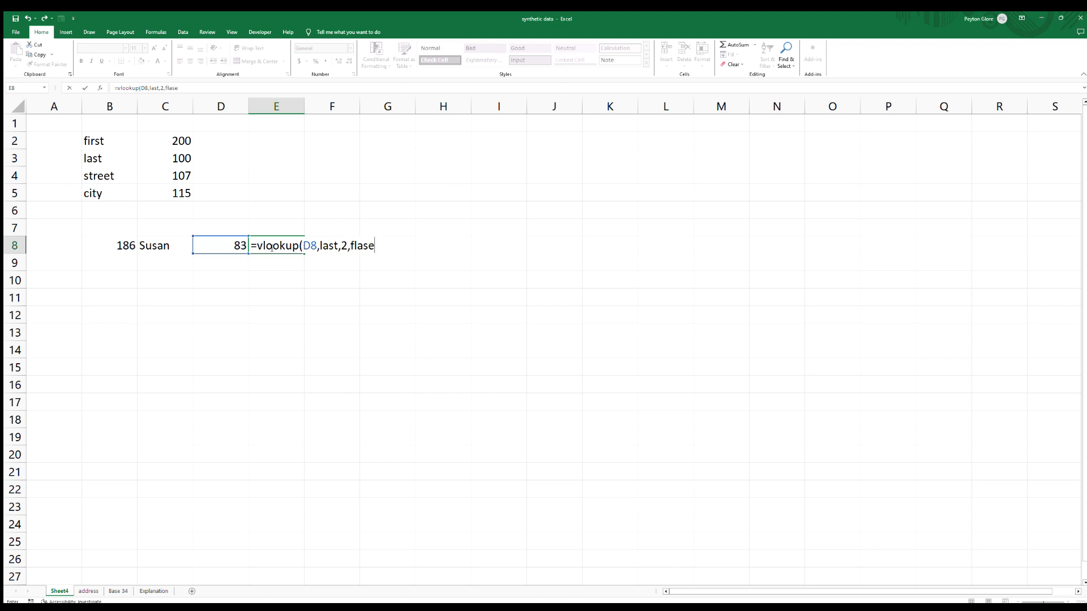
pyautogui.press('BackSpace')
pyautogui.press('BackSpace')
pyautogui.press('BackSpace')
pyautogui.press('BackSpace')
pyautogui.write('alse)')
pyautogui.press('Return')
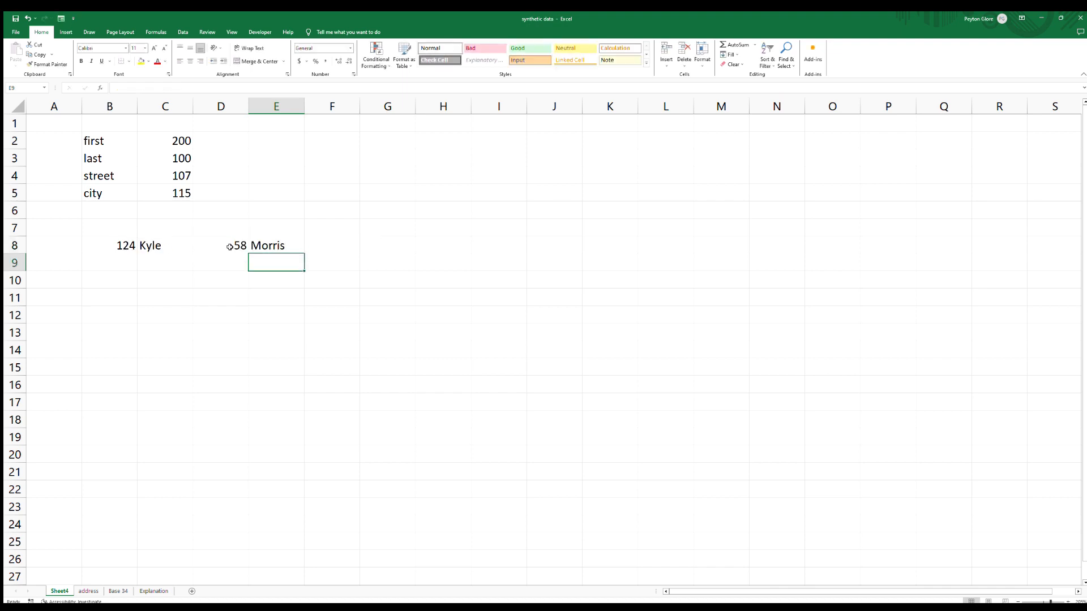
# In F8, enter =C8&" "&E8 to join the first and last names with a space.
pyautogui.click(328, 249)
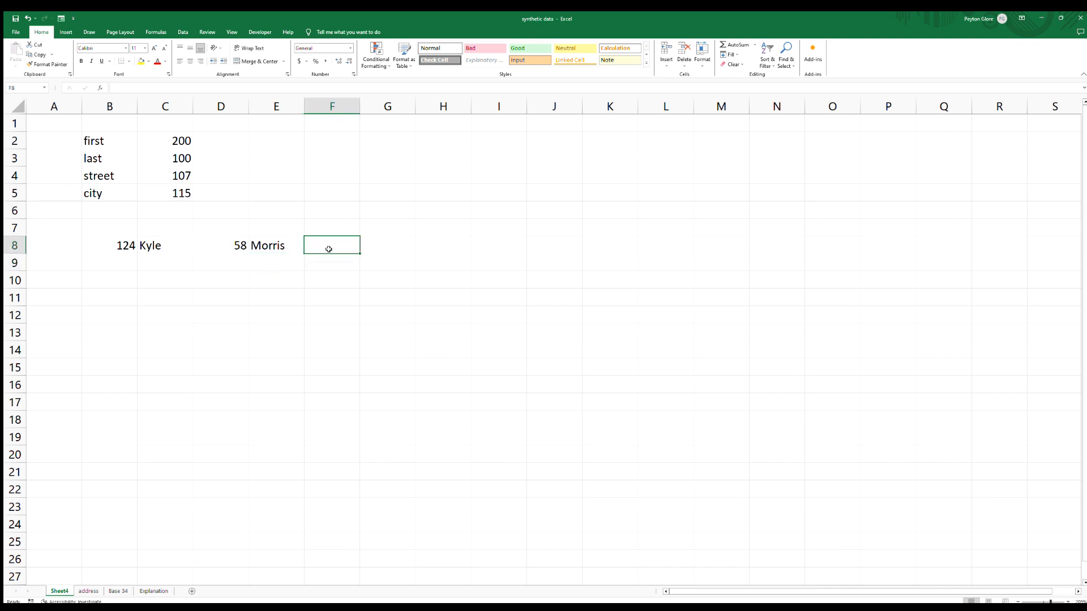
pyautogui.write('=')
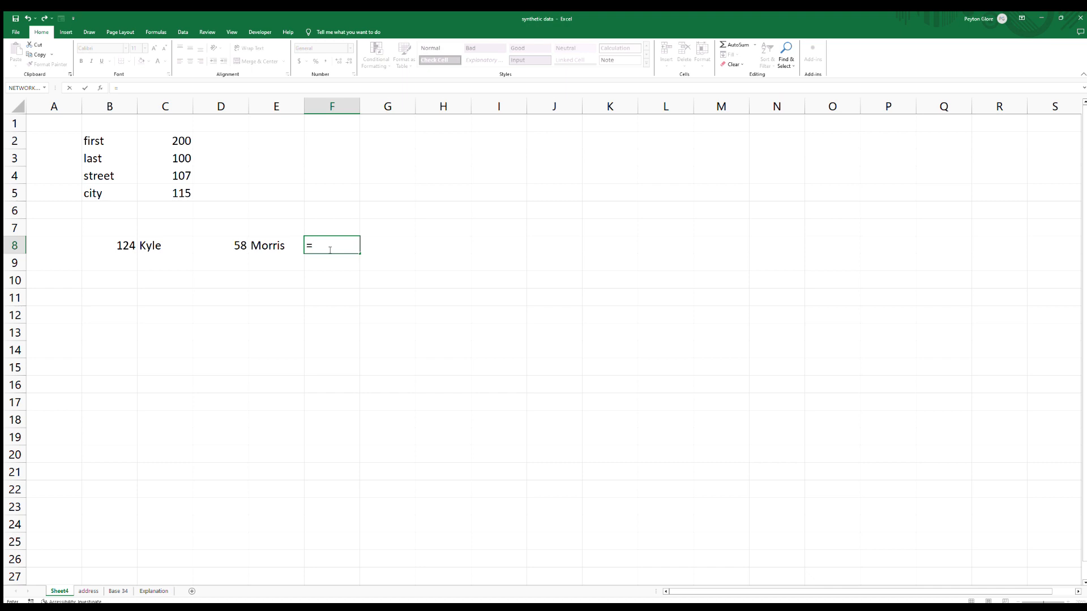
pyautogui.click(177, 244)
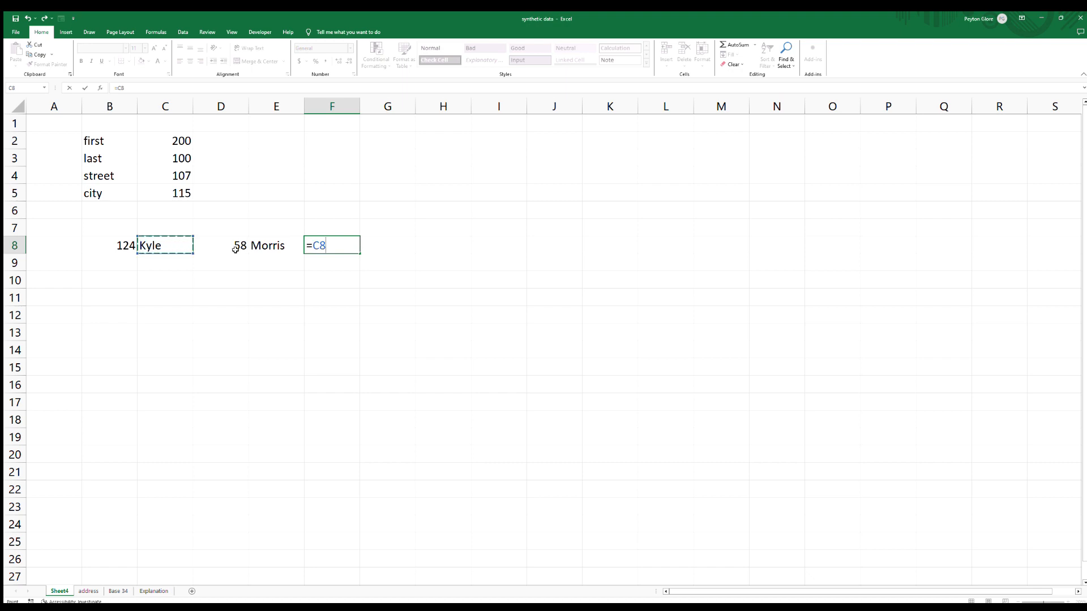
pyautogui.write('&" "&')
pyautogui.click(286, 243)
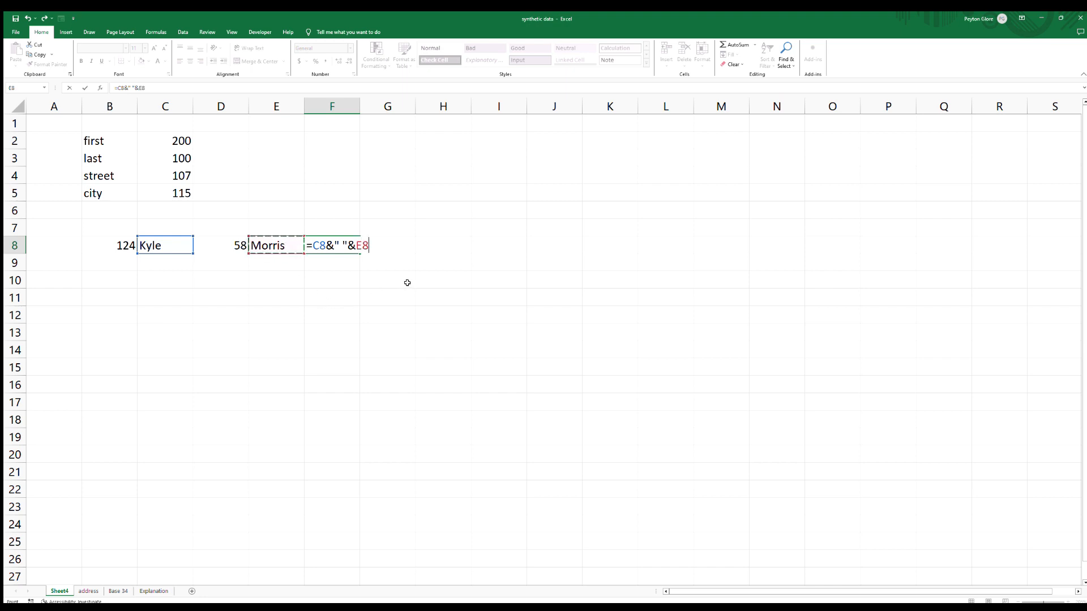
pyautogui.press('Return')
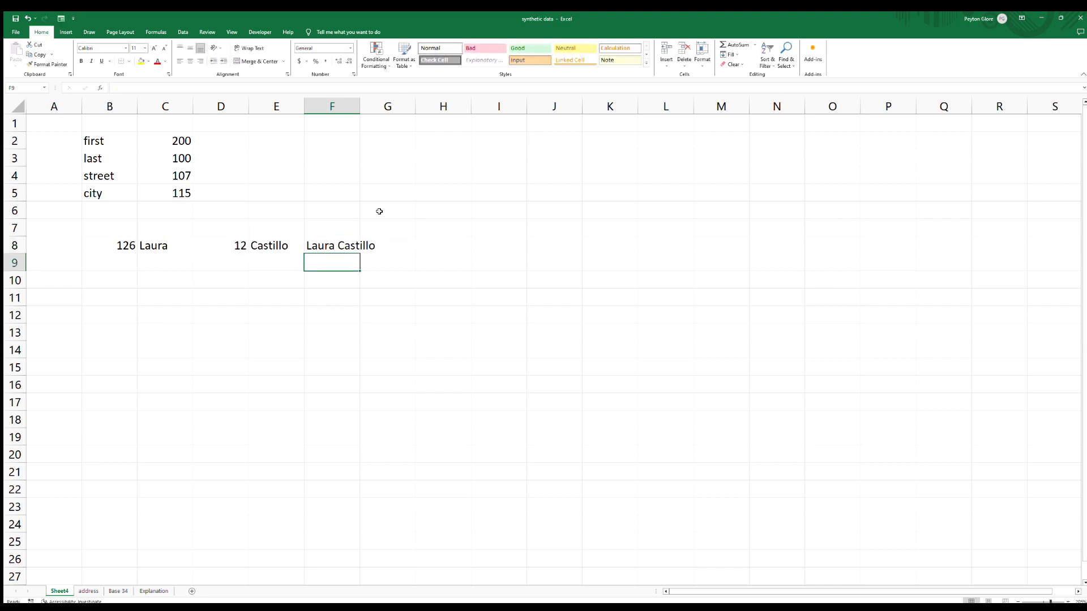
# Autofit column F's width to fit the full names.
pyautogui.doubleClick(360, 106)
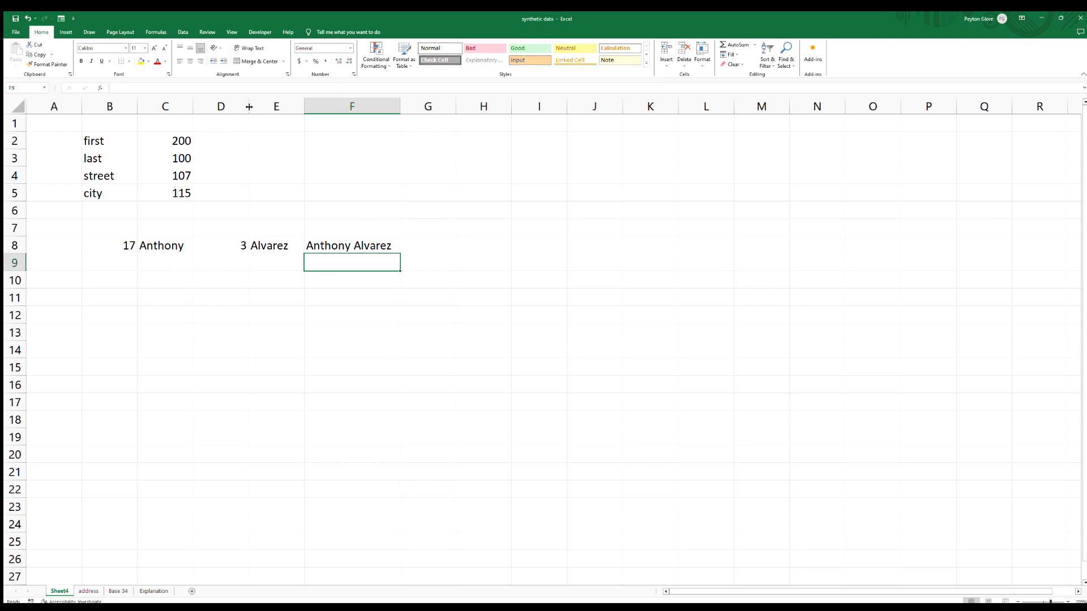
pyautogui.moveTo(116, 246); pyautogui.dragTo(300, 246)
pyautogui.click(344, 249)
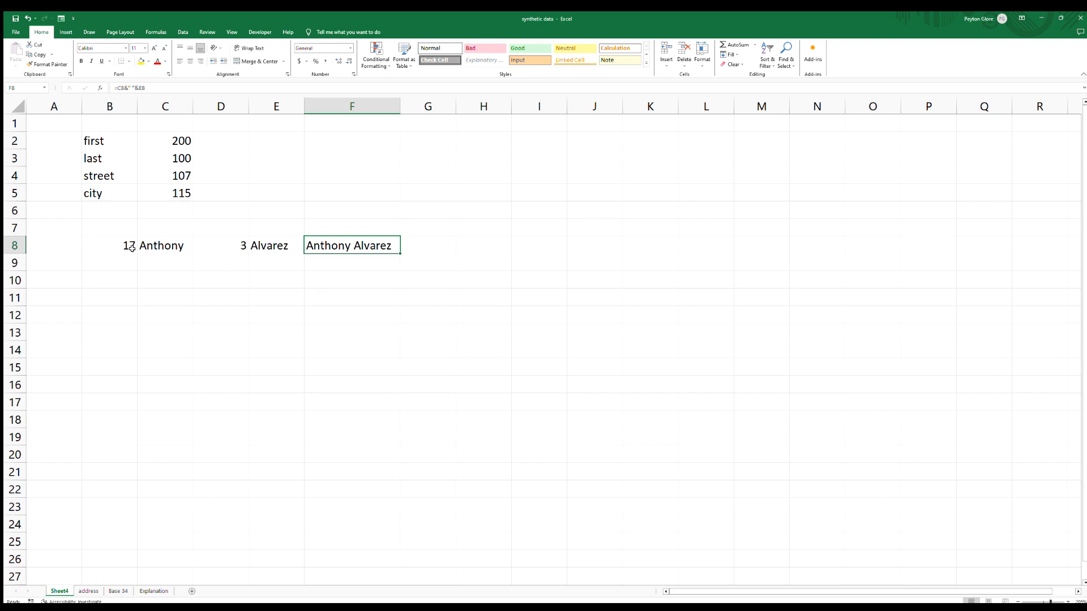
# Fill the row 8 formulas in B8:F8 down to row 27.
pyautogui.moveTo(115, 246); pyautogui.dragTo(378, 252)
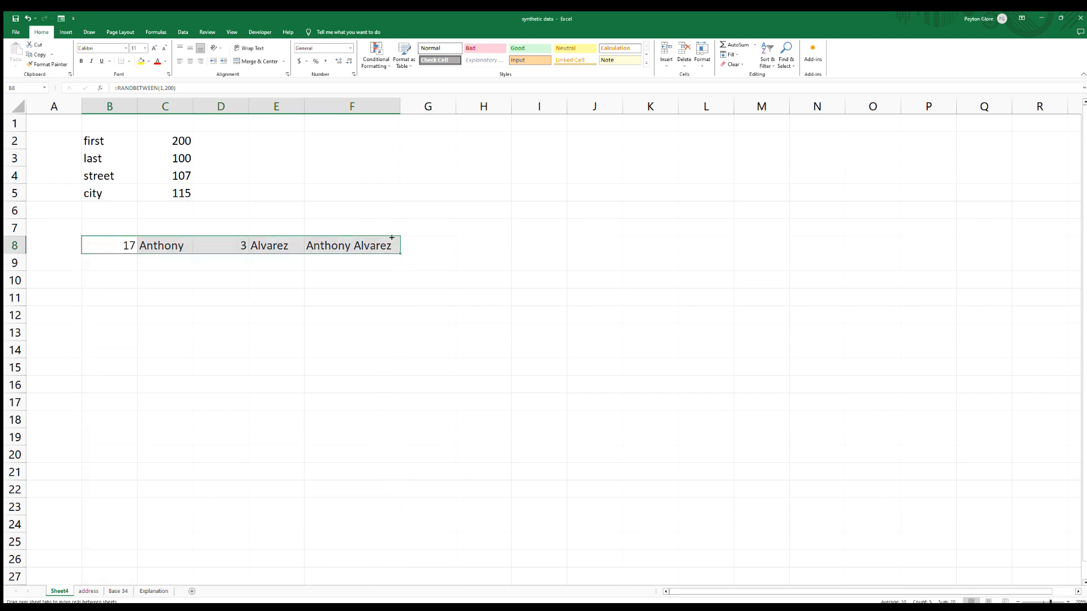
pyautogui.click(119, 245)
pyautogui.moveTo(119, 244); pyautogui.dragTo(358, 249)
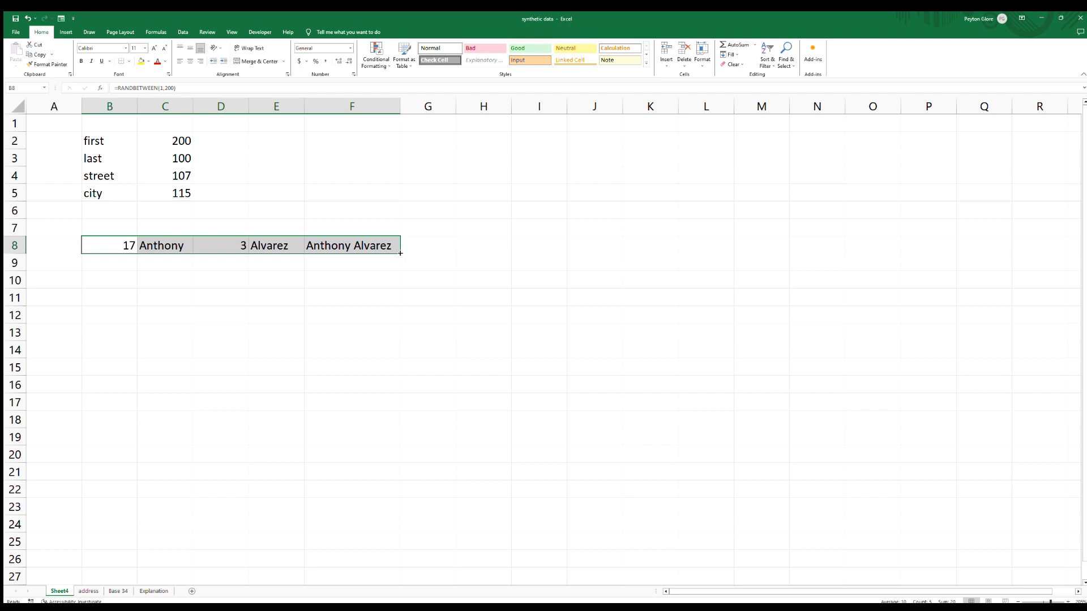
pyautogui.moveTo(401, 253); pyautogui.dragTo(382, 577)
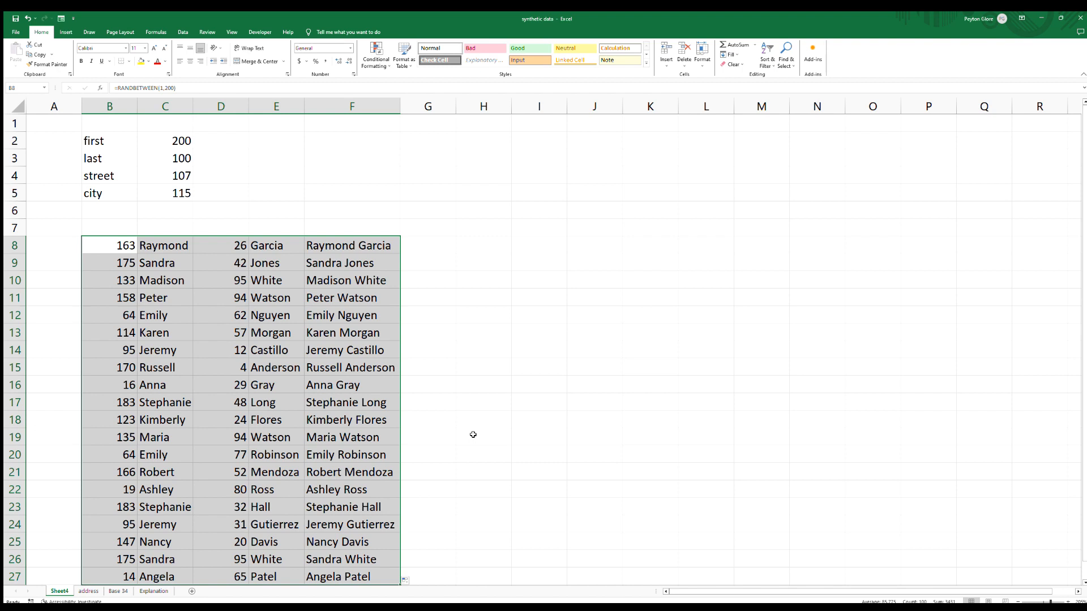
# Extend the formulas from row 27 down to row 62.
pyautogui.moveTo(96, 245); pyautogui.dragTo(130, 574)
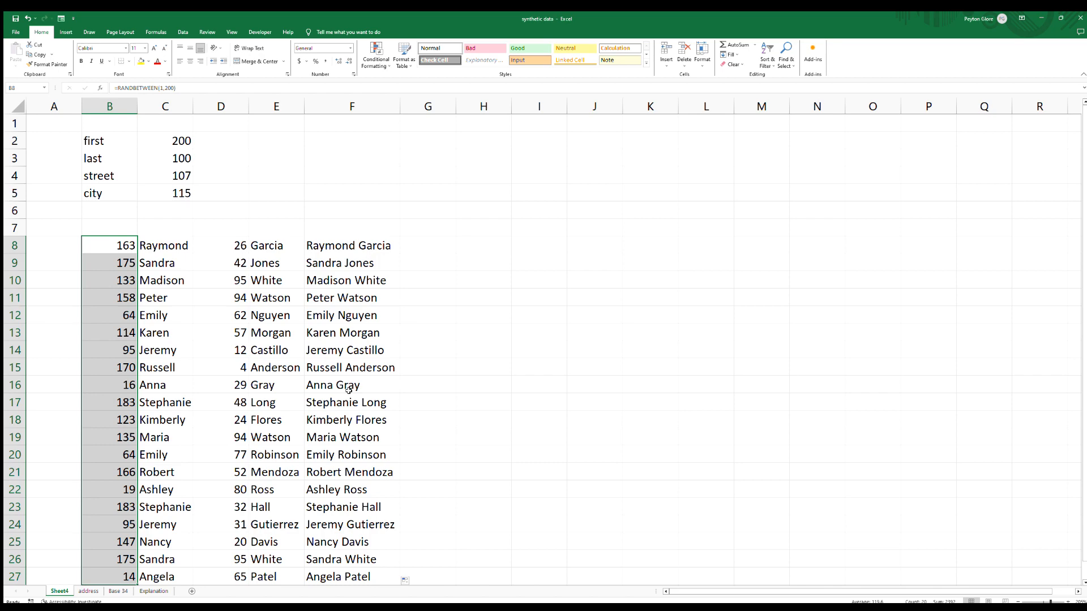
pyautogui.scroll(-3, 349, 365)
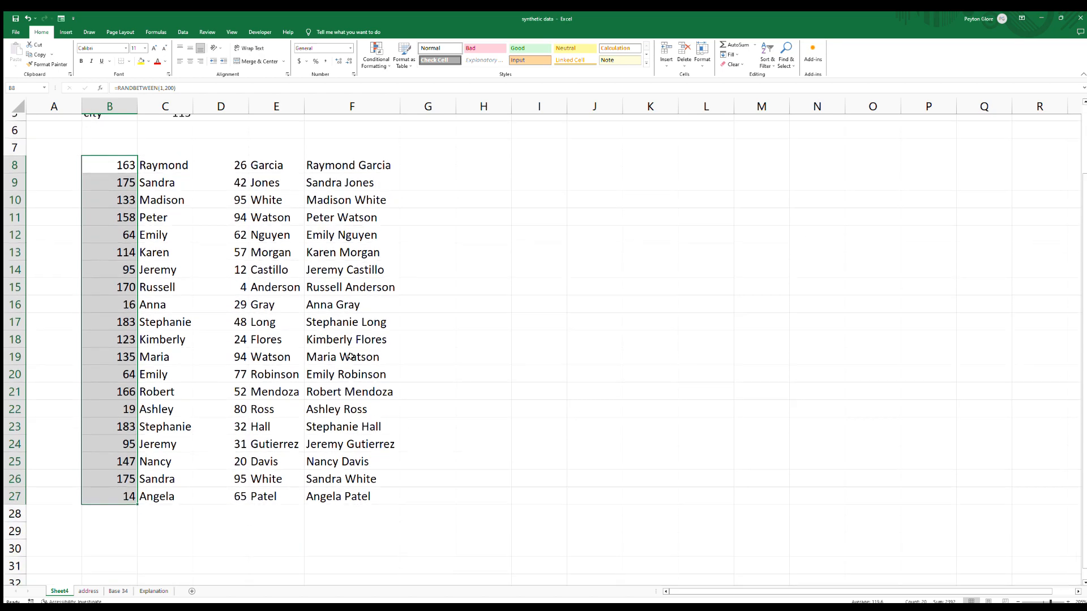
pyautogui.scroll(1, 132, 408)
pyautogui.moveTo(129, 472); pyautogui.dragTo(349, 470)
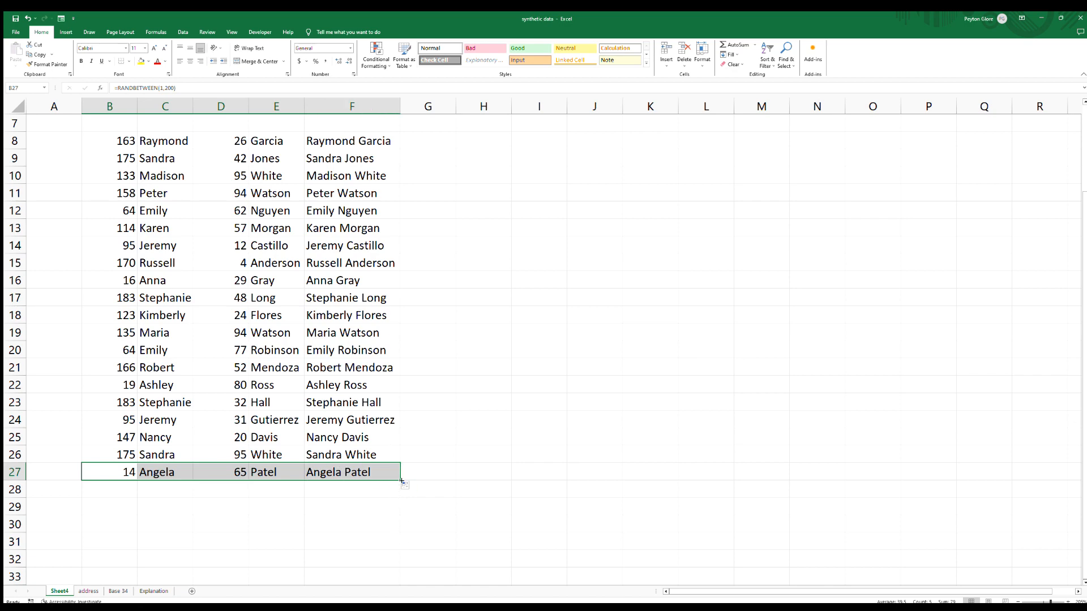
pyautogui.moveTo(401, 482); pyautogui.dragTo(399, 566)
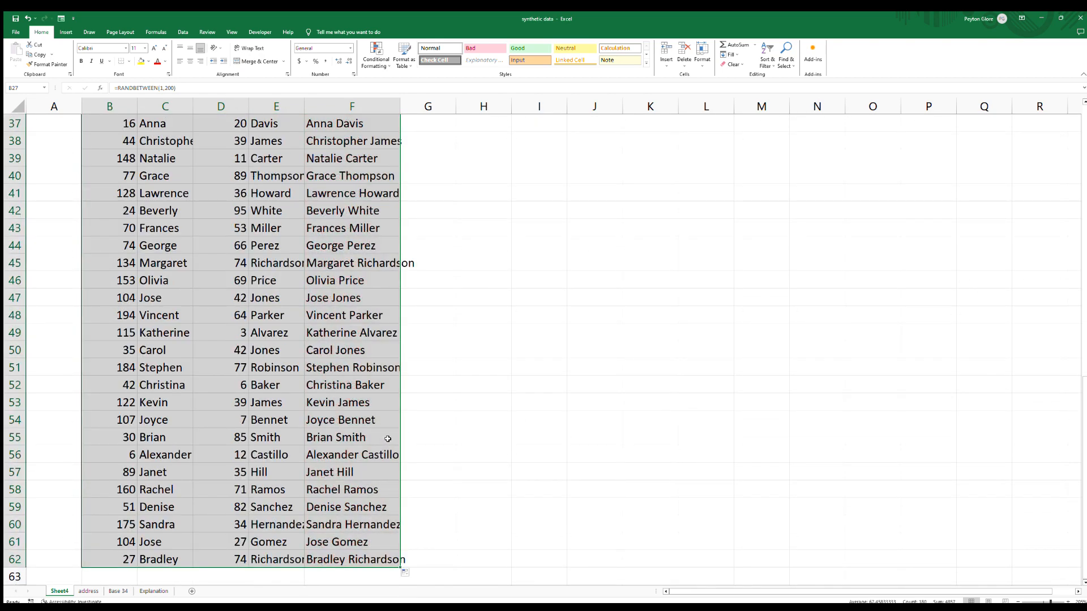
# Recalculate the workbook repeatedly while scrolling through the generated name list.
pyautogui.scroll(-1, 383, 436)
pyautogui.scroll(-4, 384, 436)
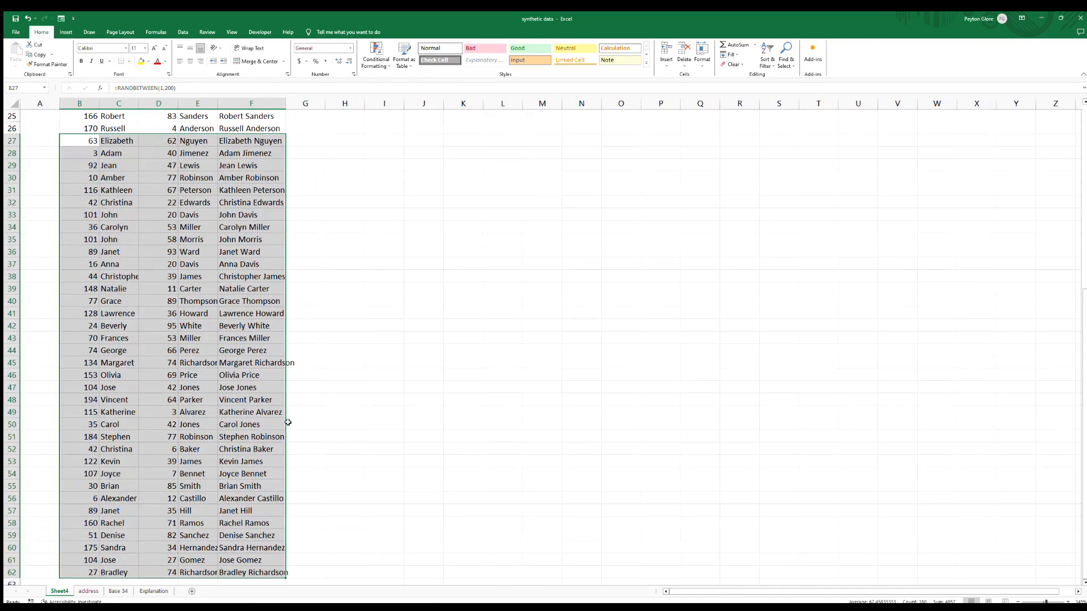
pyautogui.scroll(6, 226, 415)
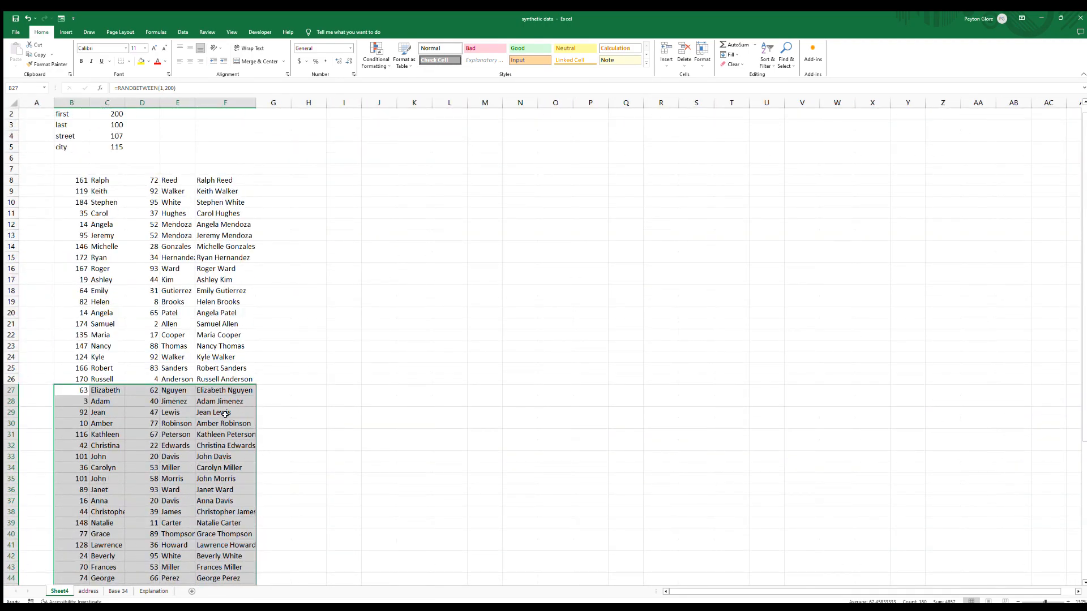
pyautogui.scroll(-2, 226, 415)
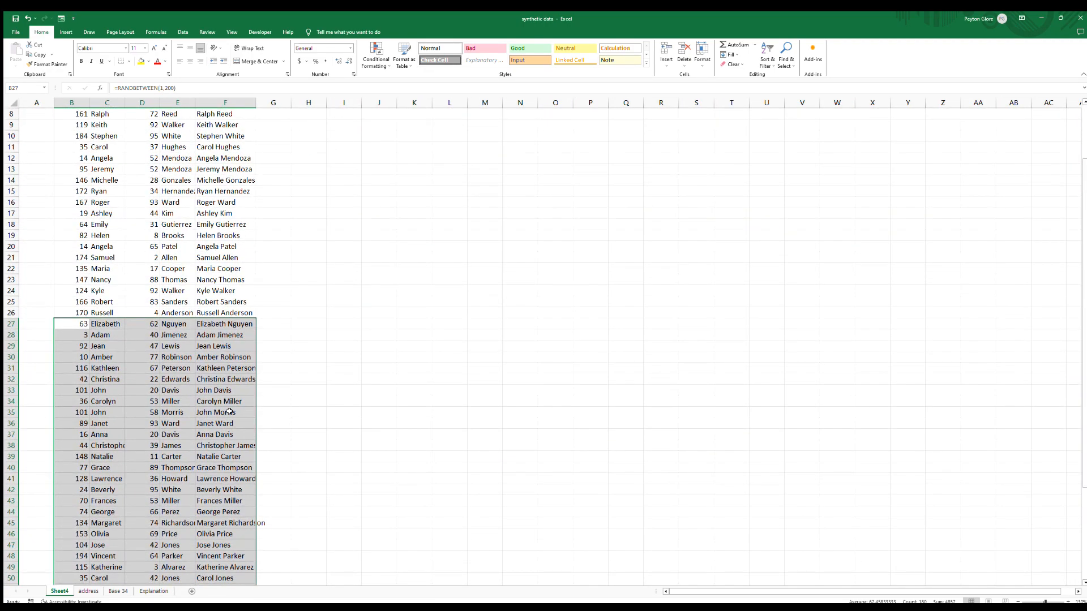
pyautogui.press('F9')
pyautogui.scroll(-5, 263, 403)
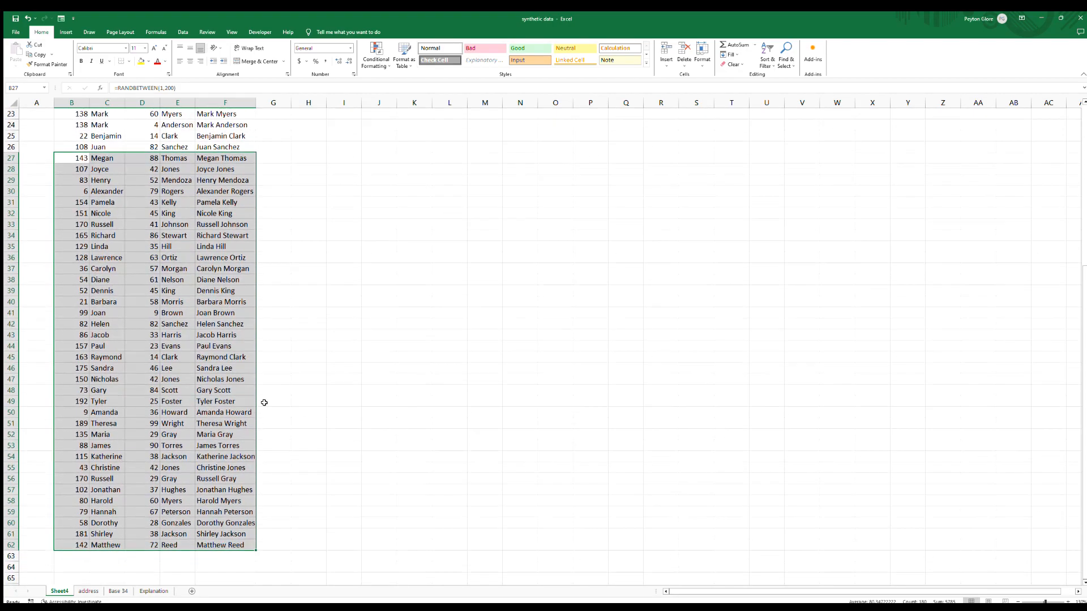
pyautogui.scroll(6, 263, 403)
pyautogui.press('F9')
pyautogui.scroll(-6, 263, 402)
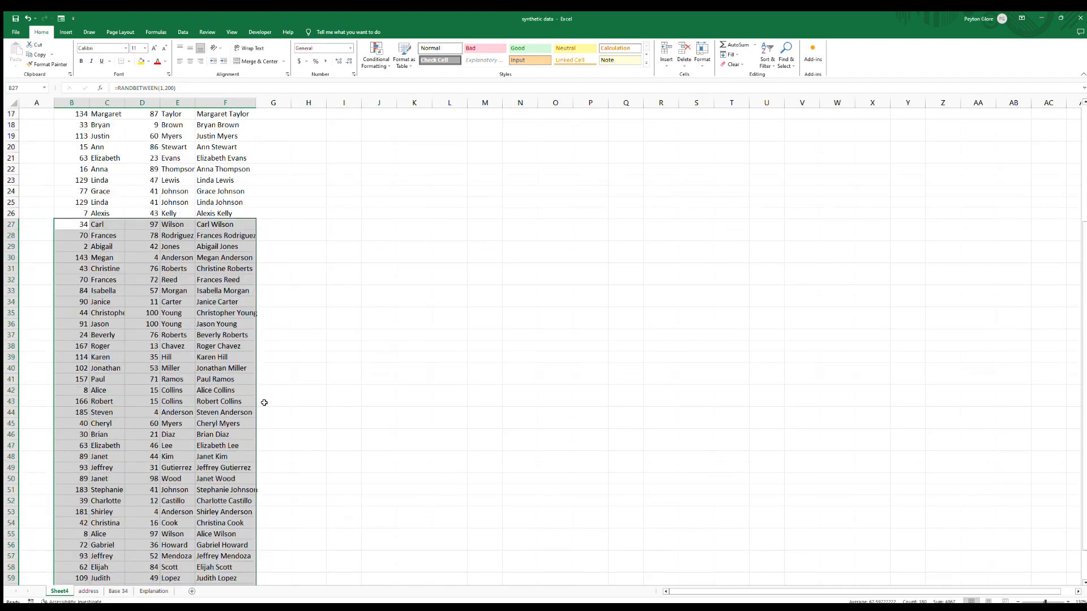
pyautogui.scroll(7, 264, 402)
pyautogui.press('F9')
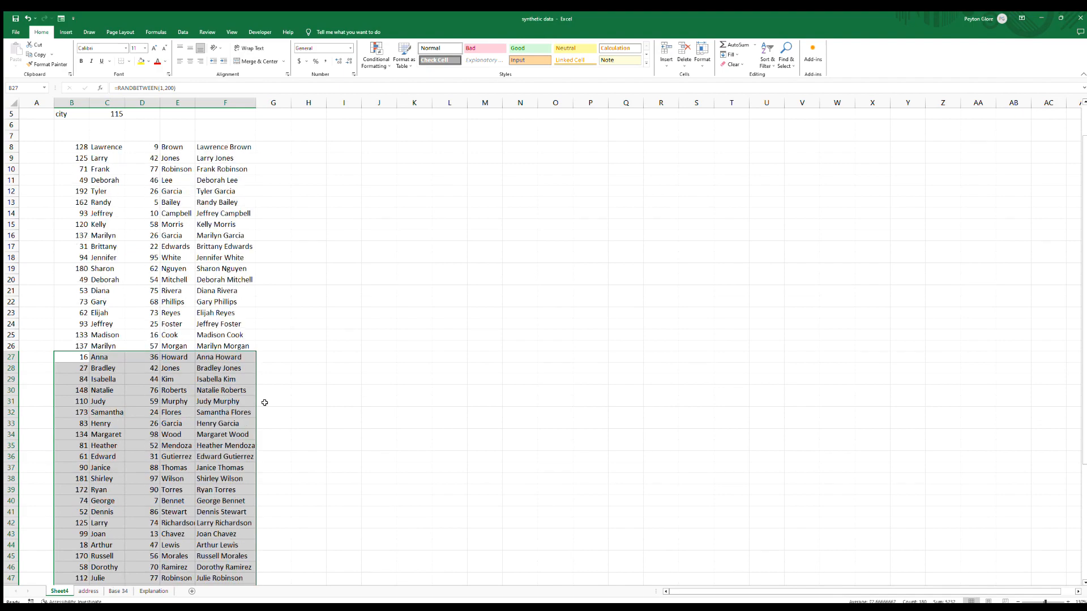
pyautogui.scroll(-6, 265, 402)
pyautogui.scroll(5, 265, 402)
pyautogui.scroll(1, 265, 402)
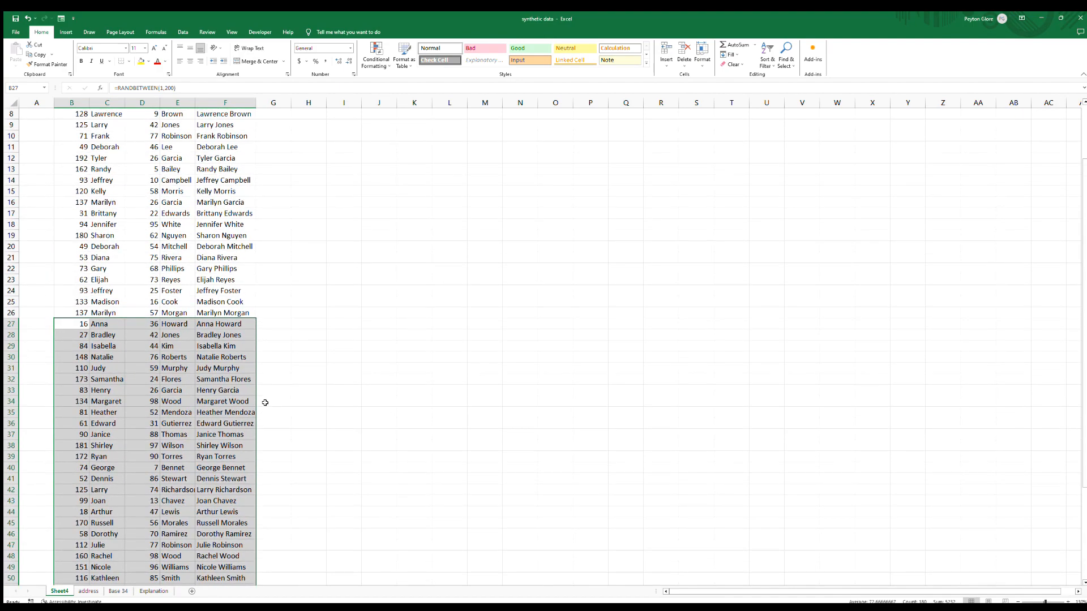
pyautogui.scroll(1, 263, 393)
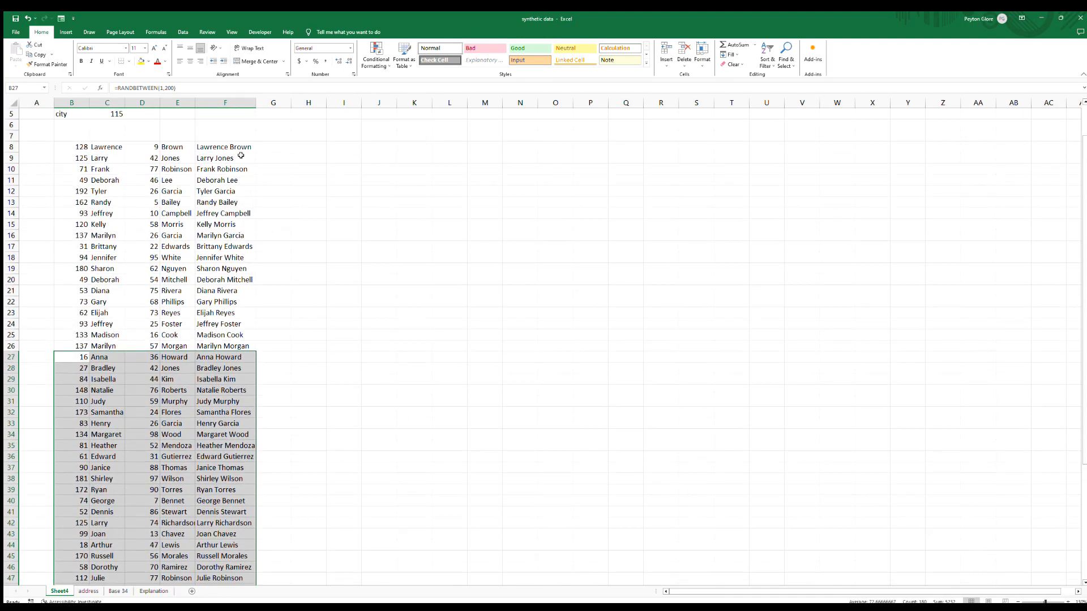
pyautogui.click(225, 147)
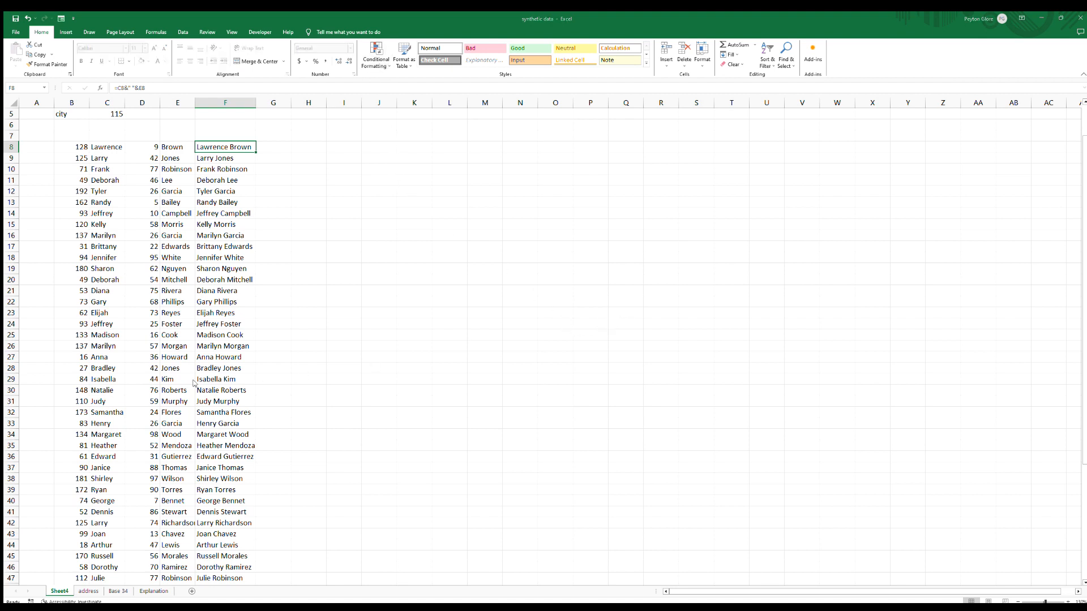
pyautogui.scroll(-3, 264, 291)
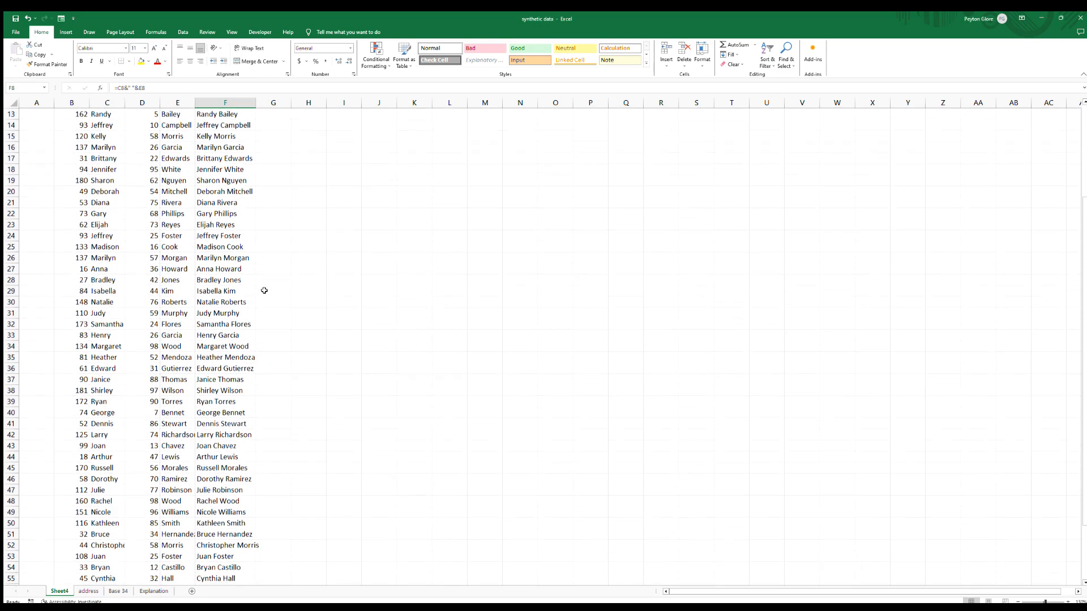
pyautogui.scroll(-5, 265, 291)
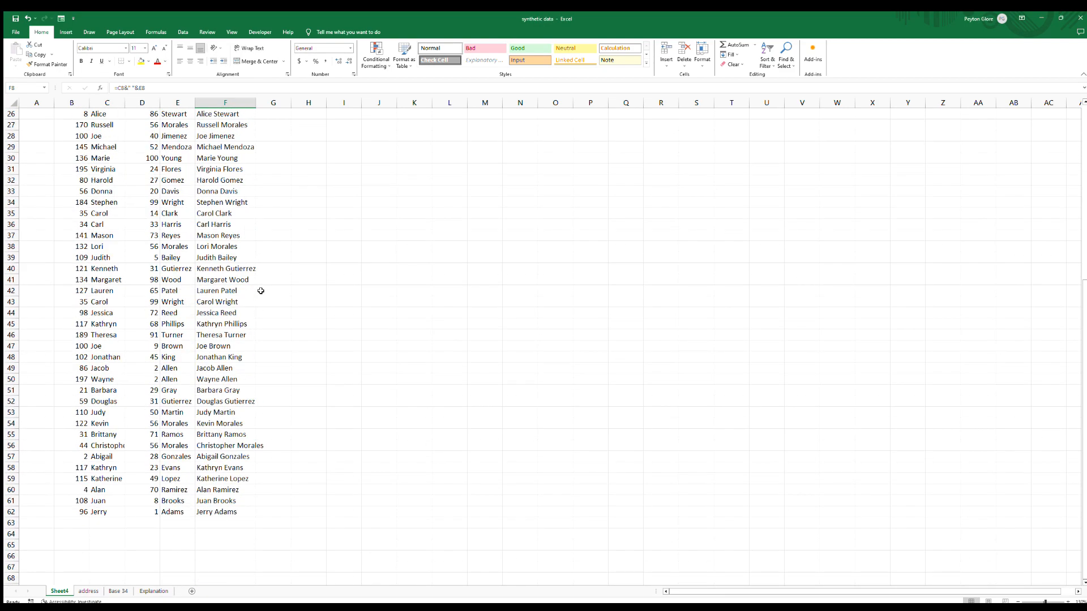
pyautogui.press('F9')
pyautogui.press('F9')
pyautogui.press('F9')
pyautogui.press('F9')
pyautogui.scroll(1, 256, 293)
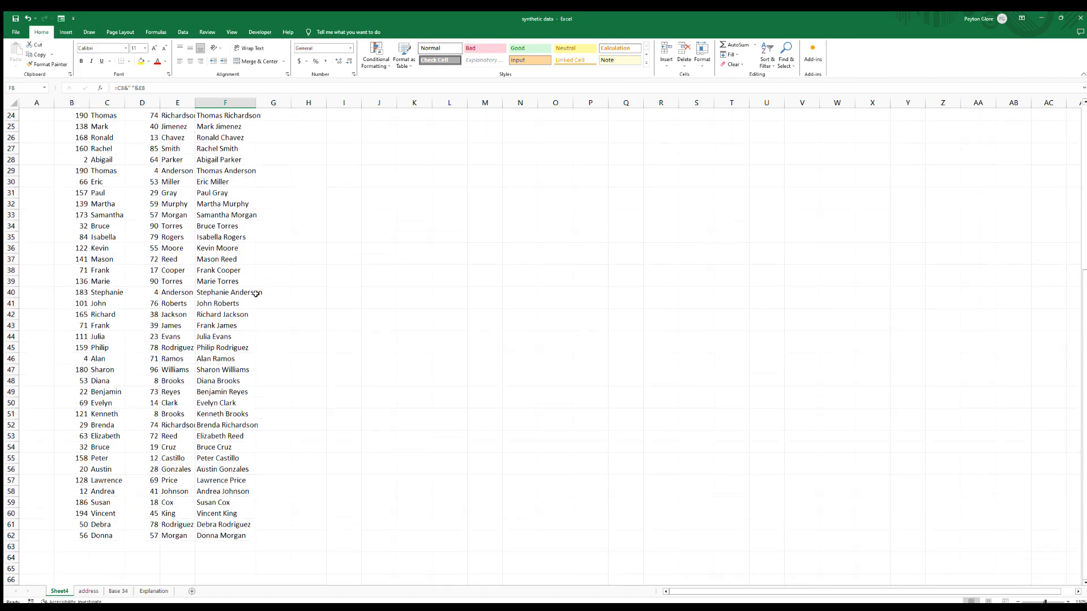
pyautogui.scroll(6, 257, 294)
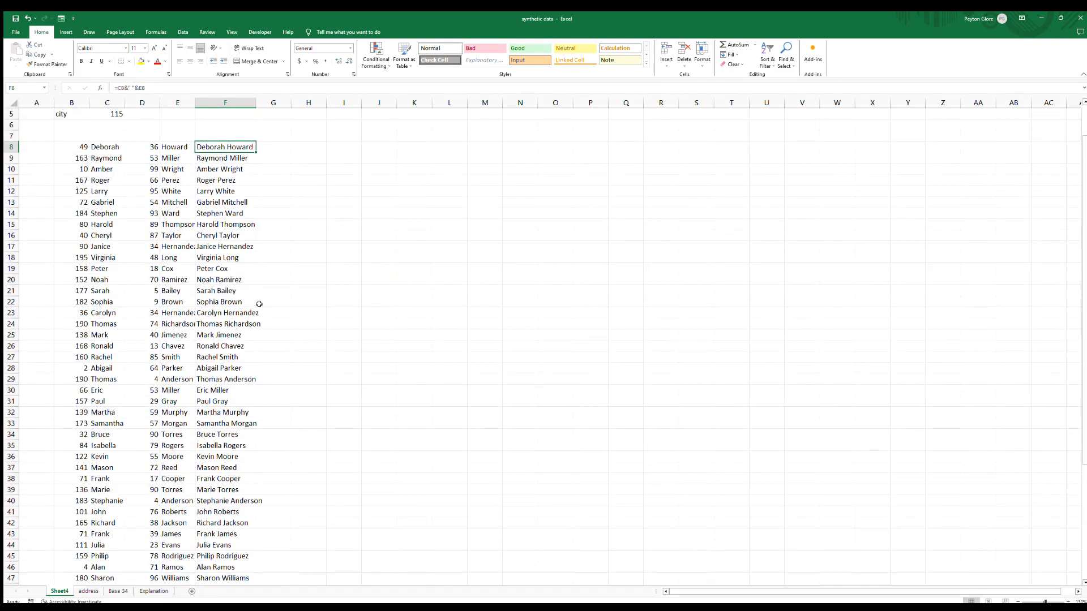
pyautogui.press('F9')
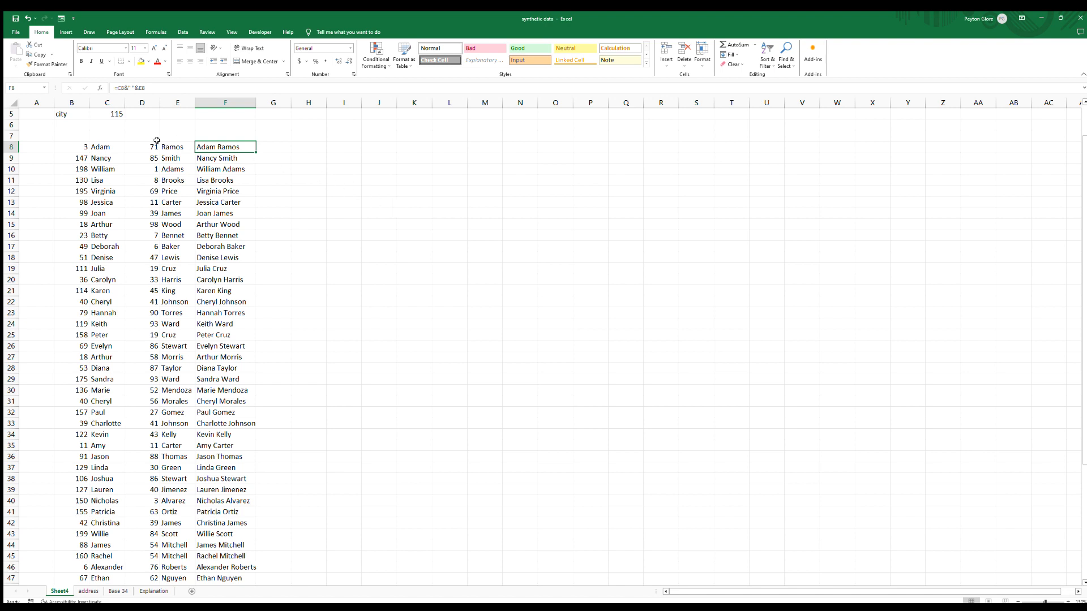
# Enter the column headers Name in F7 and Address in G7.
pyautogui.click(108, 137)
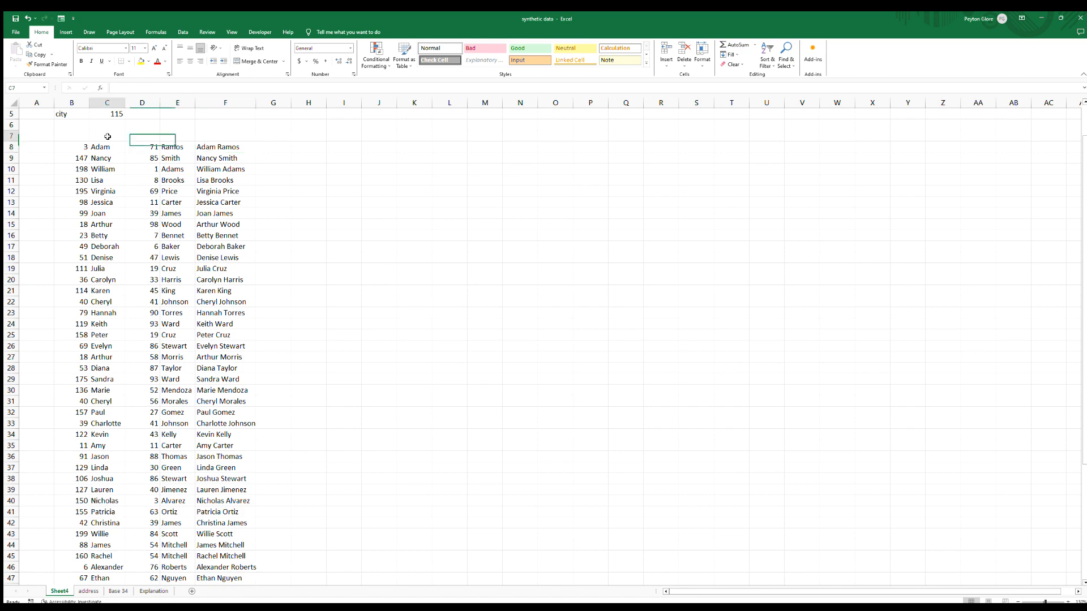
pyautogui.click(210, 136)
pyautogui.write('Name')
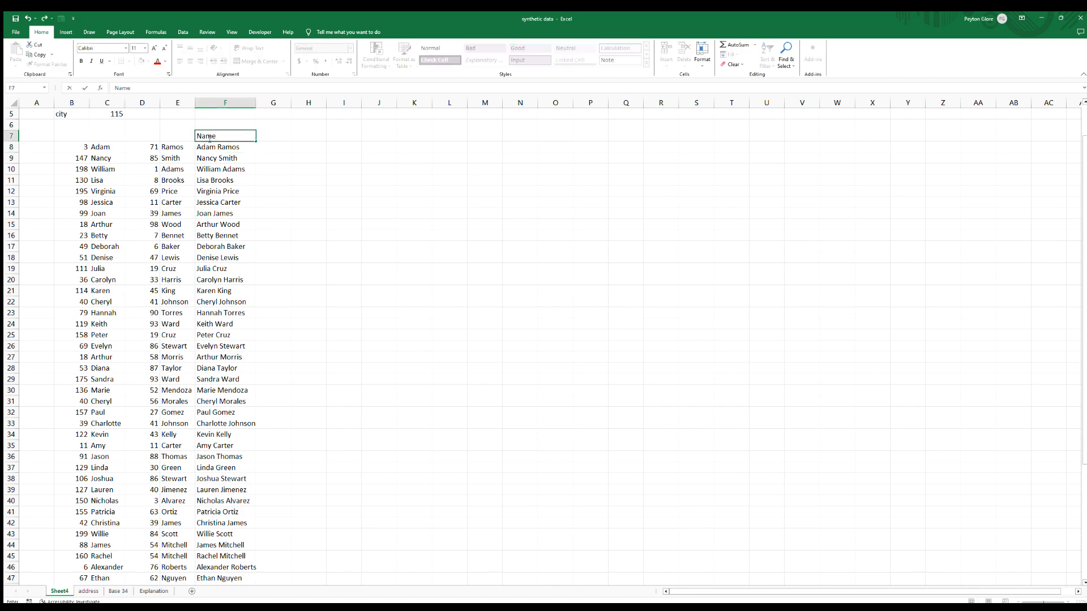
pyautogui.press('Tab')
pyautogui.write('a')
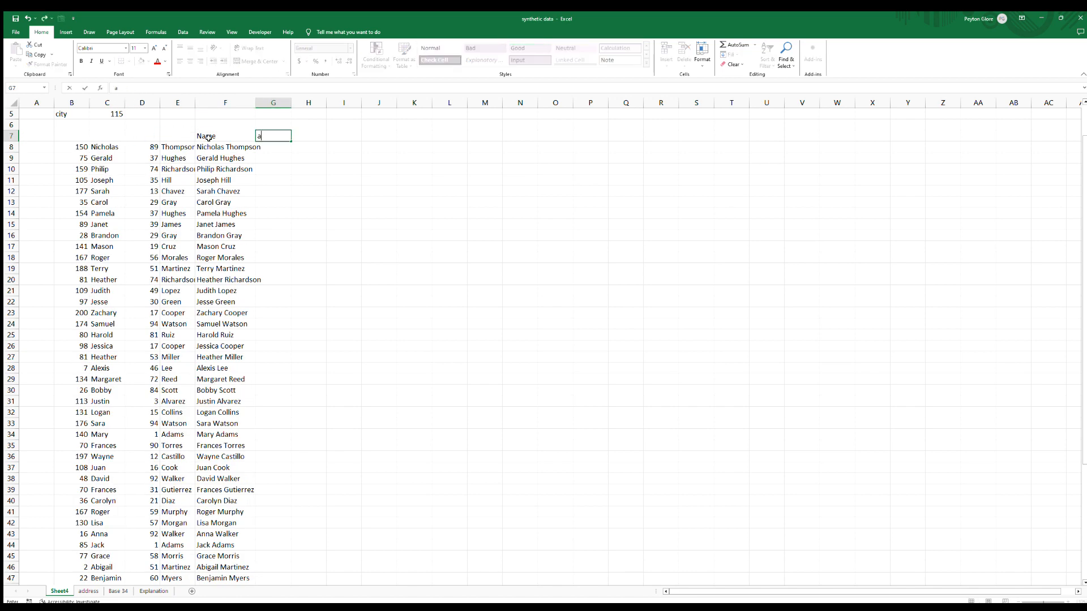
pyautogui.write('ddre')
pyautogui.press('Escape')
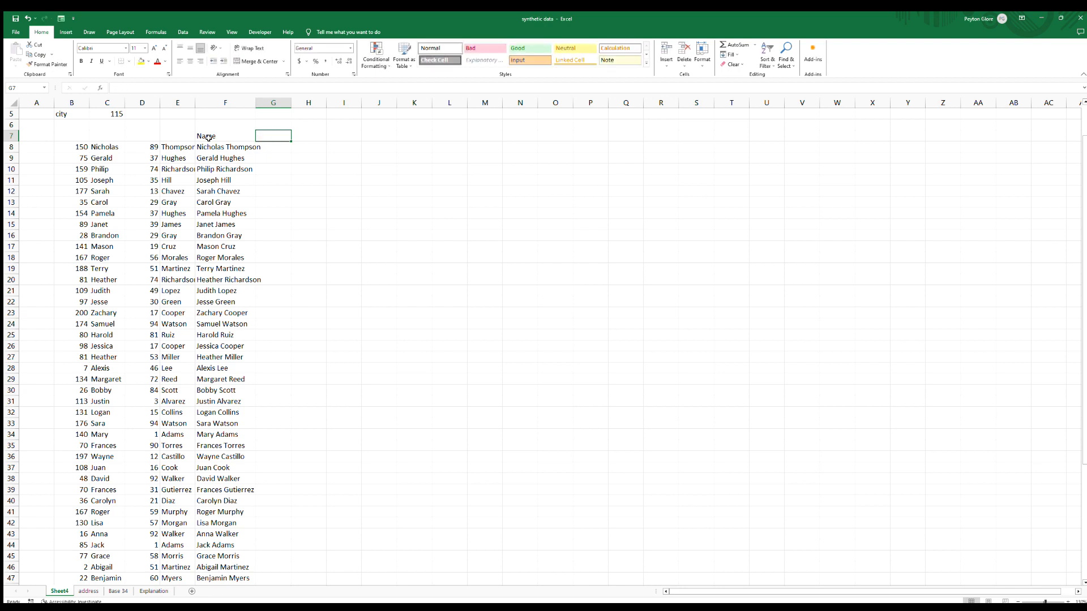
pyautogui.write('a')
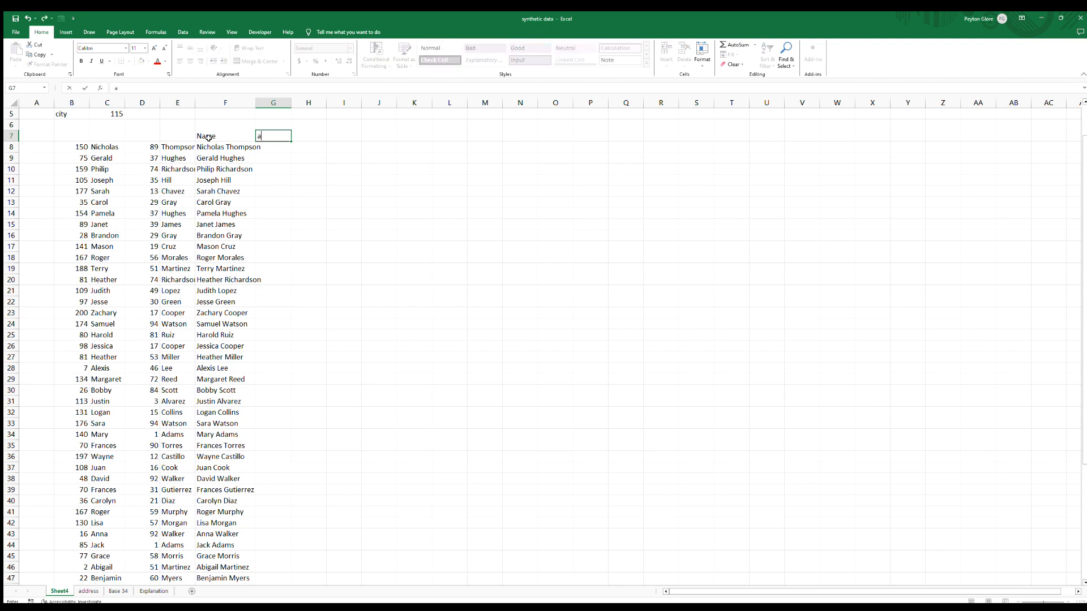
pyautogui.write('Address')
pyautogui.press('Home')
pyautogui.press('Delete')
# Add City and State headers in H7 and I7, and enter GA as the state in I8.
pyautogui.press('Tab')
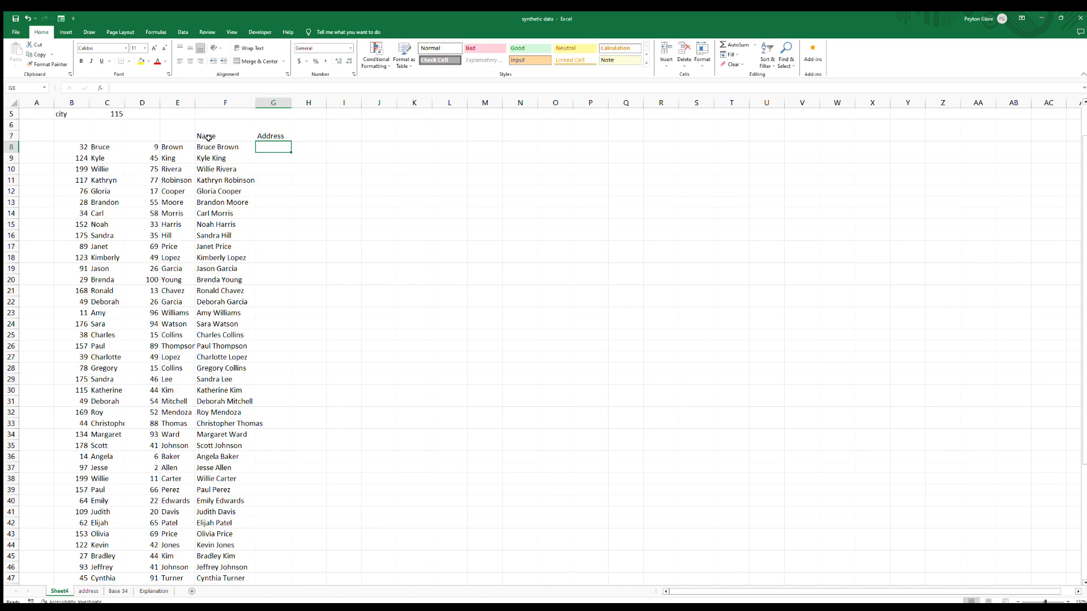
pyautogui.write('City')
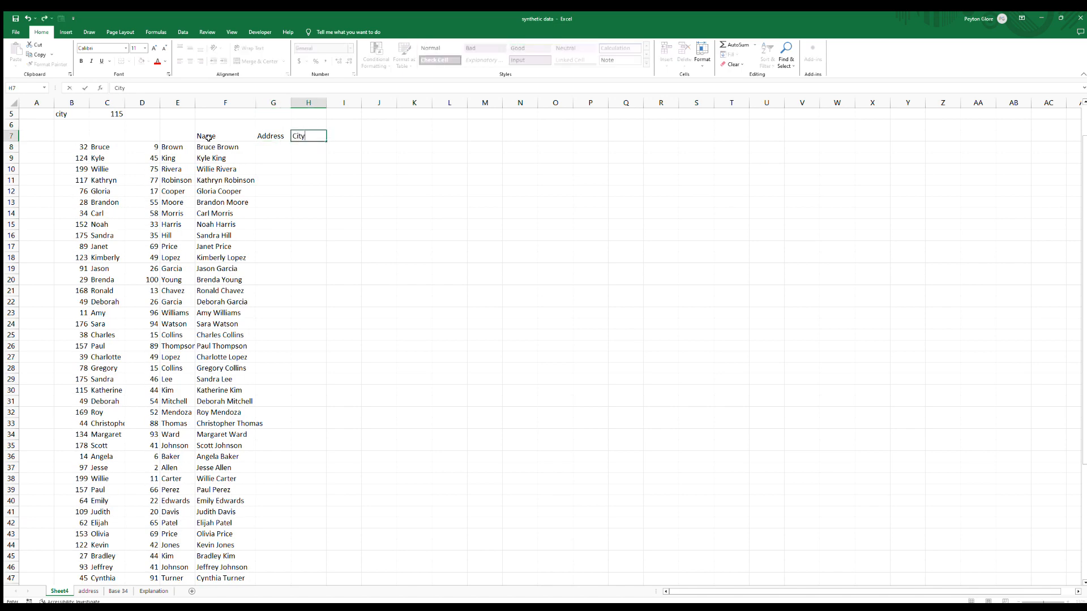
pyautogui.press('Tab')
pyautogui.write('State')
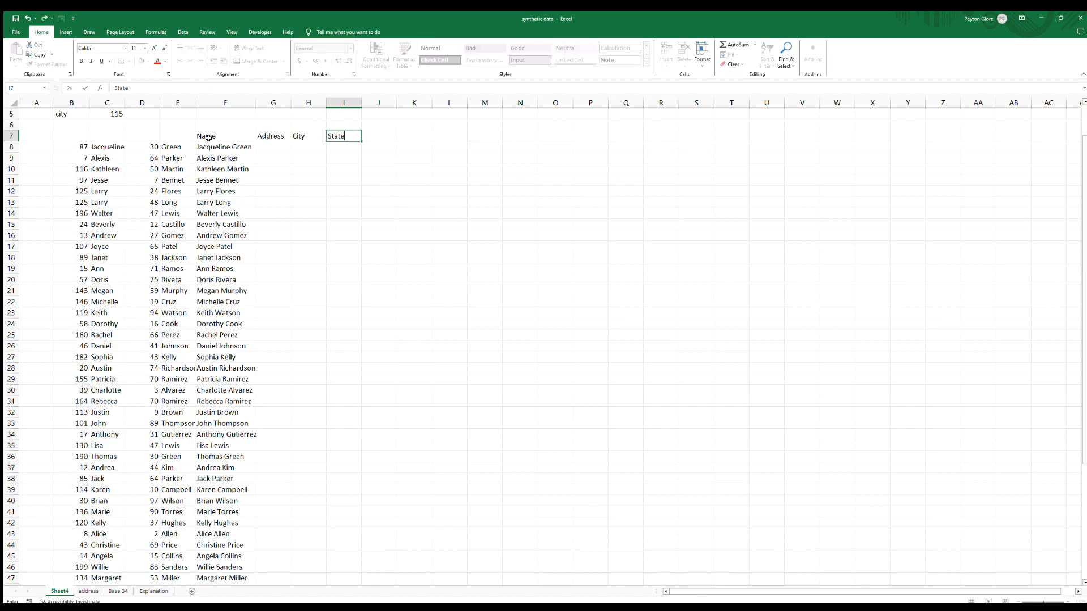
pyautogui.press('Return')
pyautogui.write('GA')
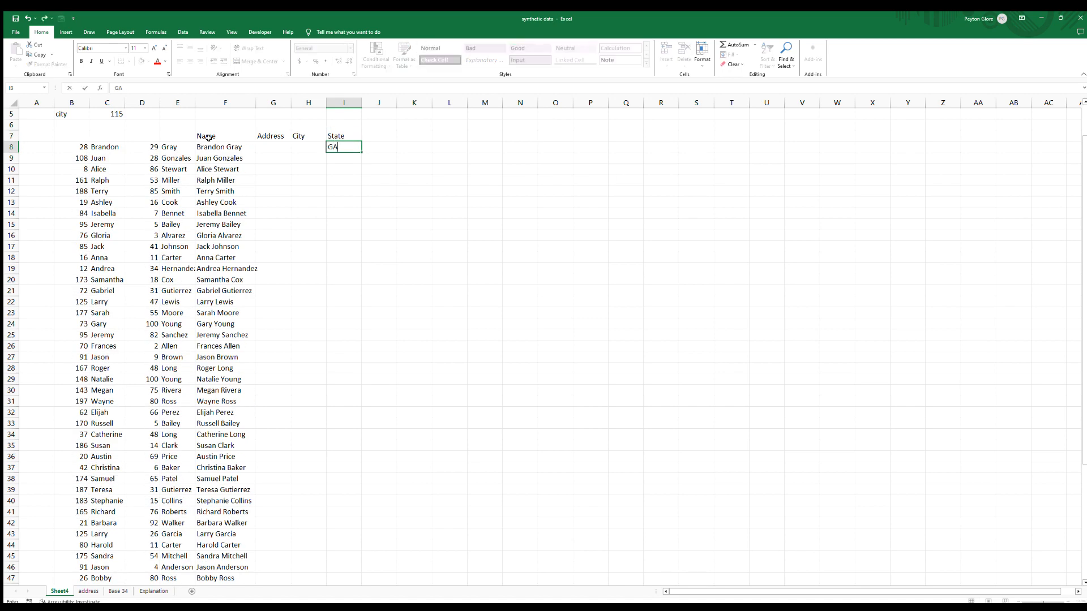
pyautogui.press('Return')
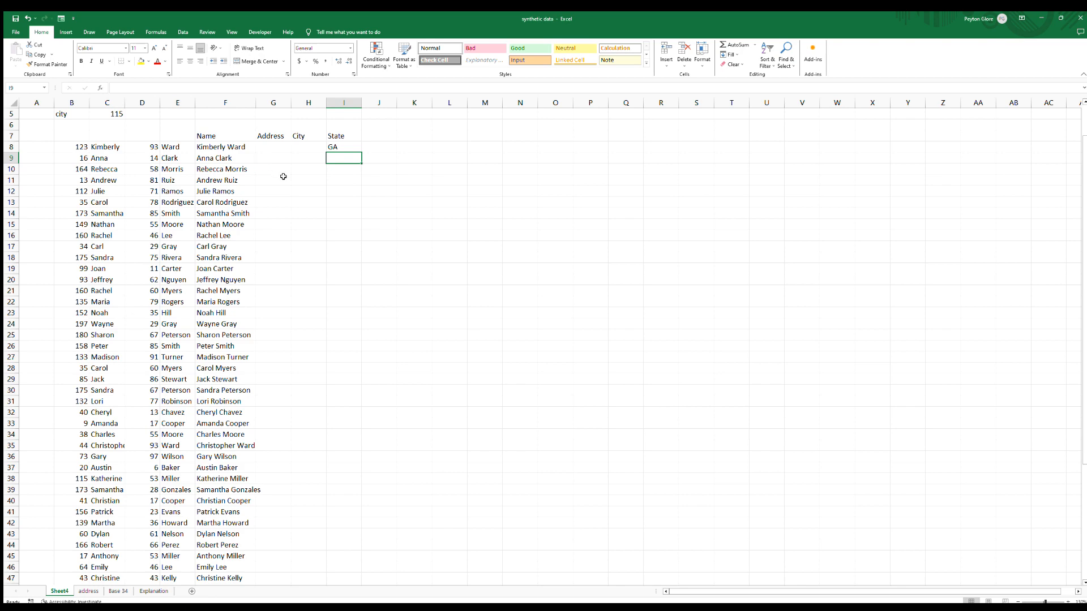
# Widen columns G and H so the Address and City columns have more room.
pyautogui.scroll(-1, 284, 175)
pyautogui.scroll(3, 242, 317)
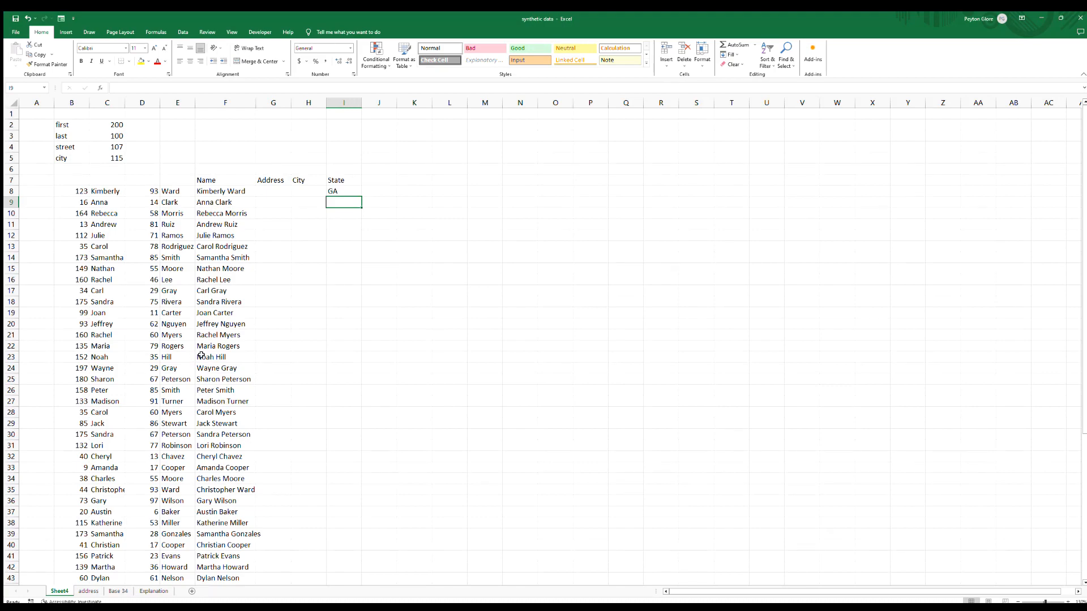
pyautogui.scroll(5, 265, 226)
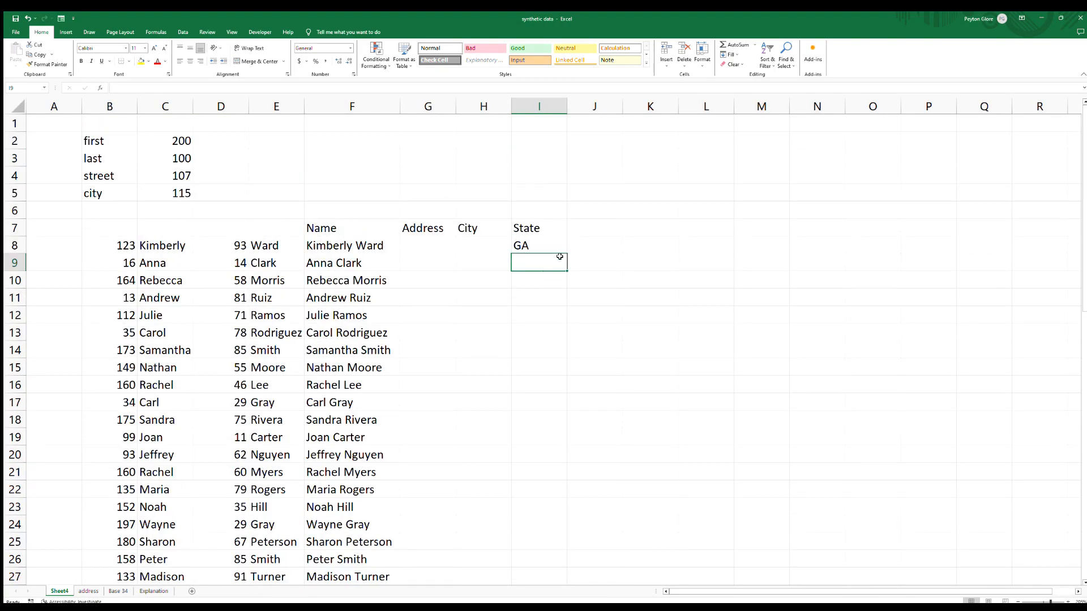
pyautogui.click(542, 224)
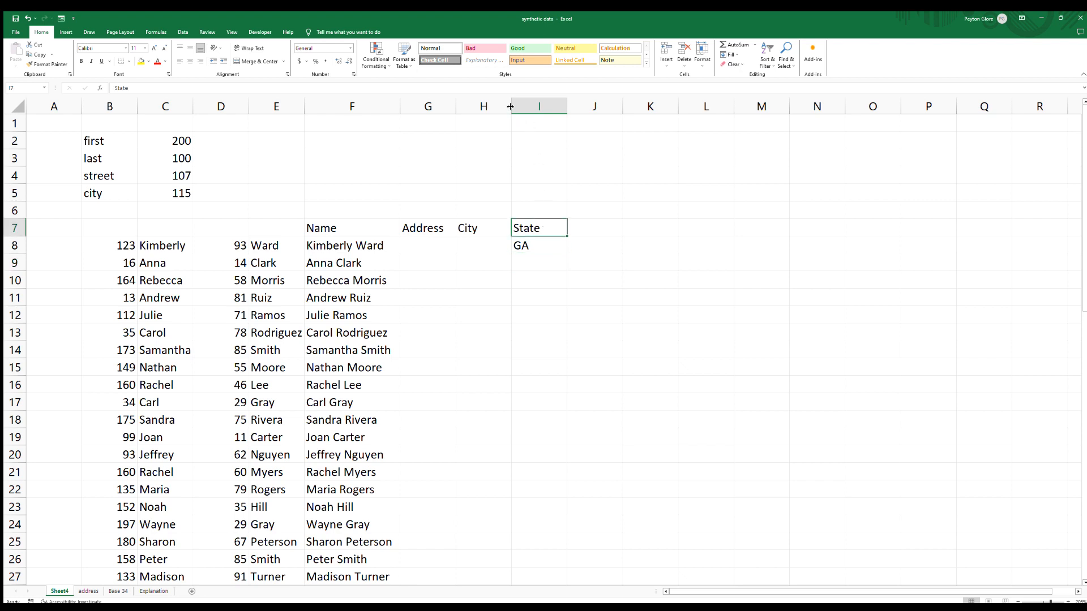
pyautogui.moveTo(511, 107); pyautogui.dragTo(657, 106)
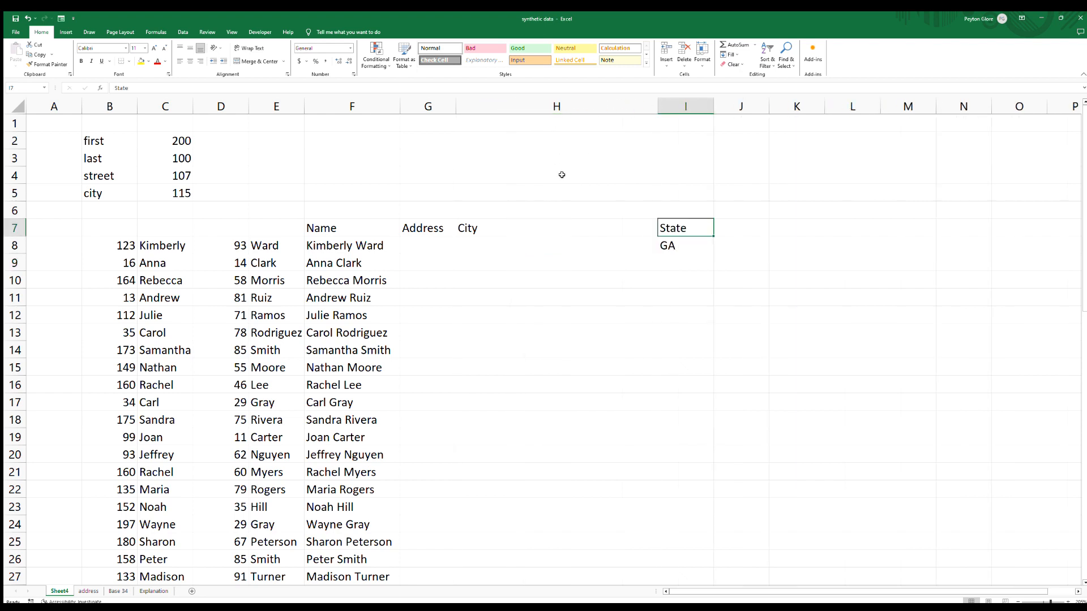
pyautogui.click(437, 242)
pyautogui.moveTo(469, 106); pyautogui.dragTo(564, 107)
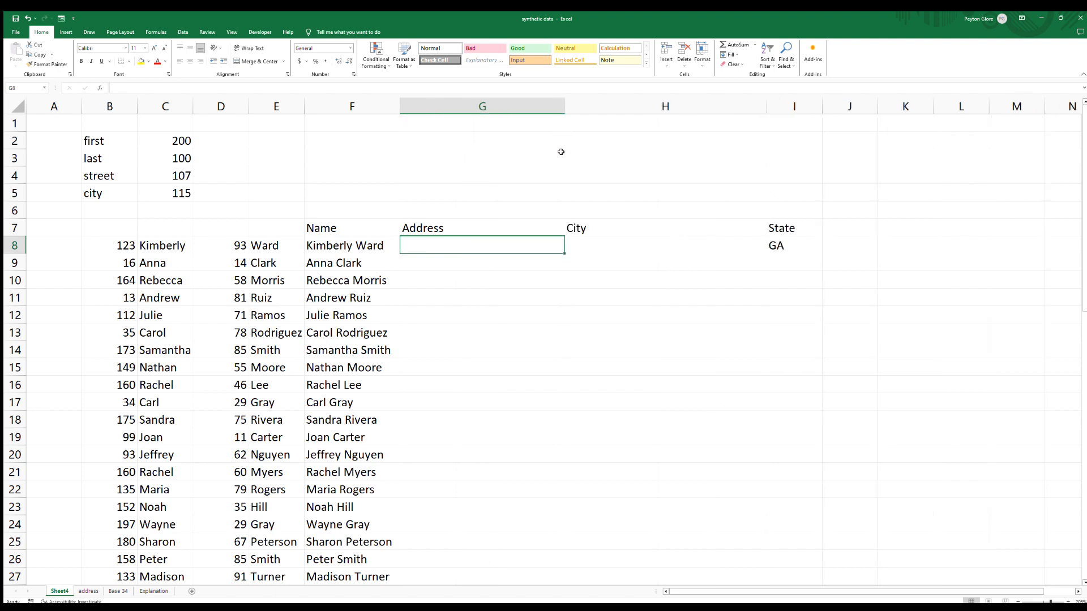
# Enter =RANDBETWEEN(1,115) in H8 under the City header.
pyautogui.click(606, 245)
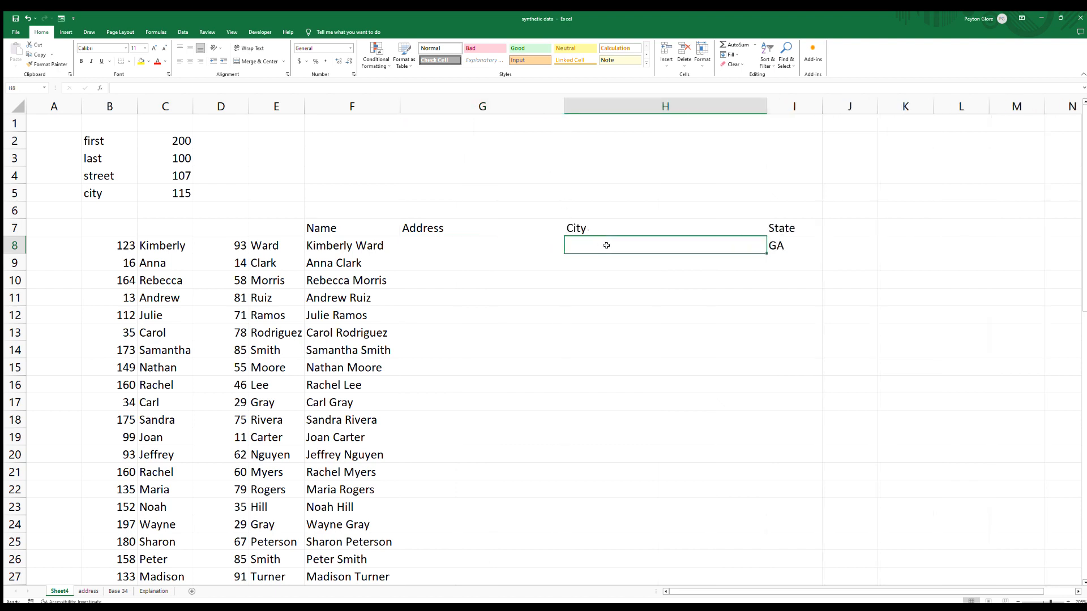
pyautogui.write('=rand')
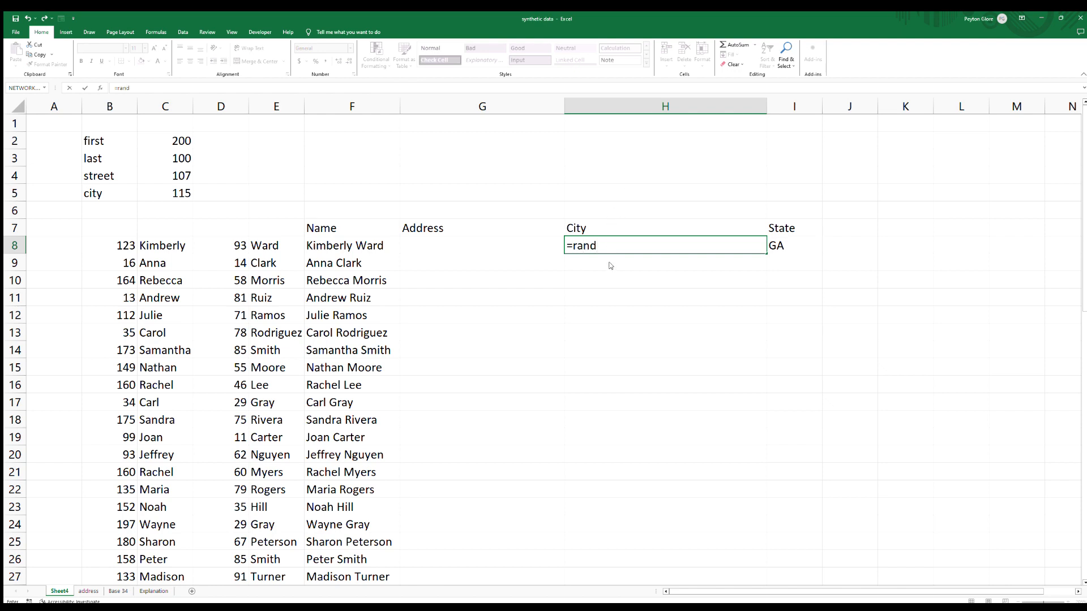
pyautogui.press('Down')
pyautogui.press('Tab')
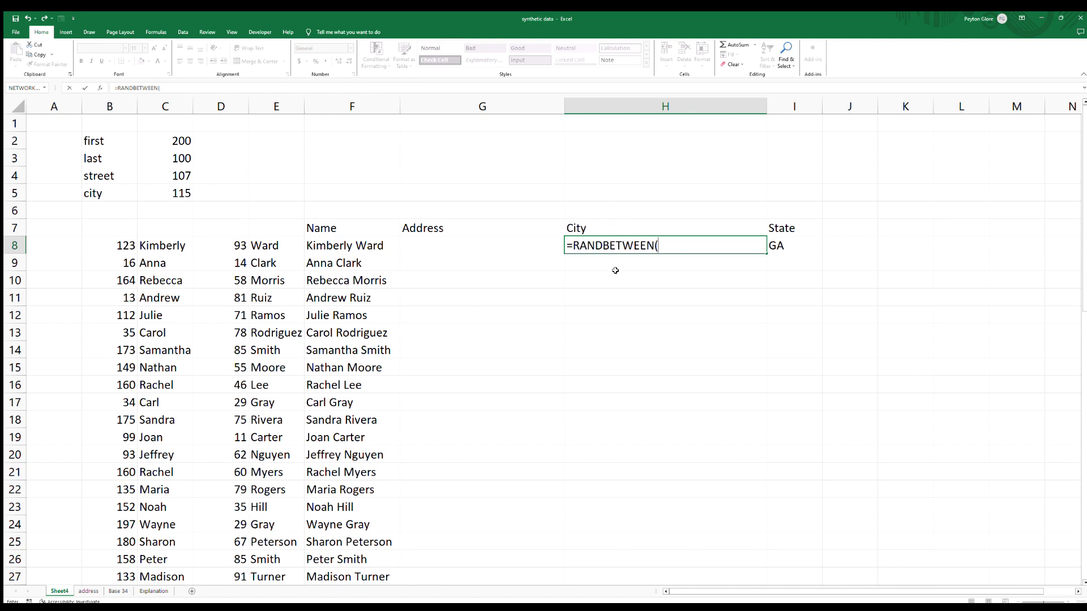
pyautogui.write('1,115')
pyautogui.press('Return')
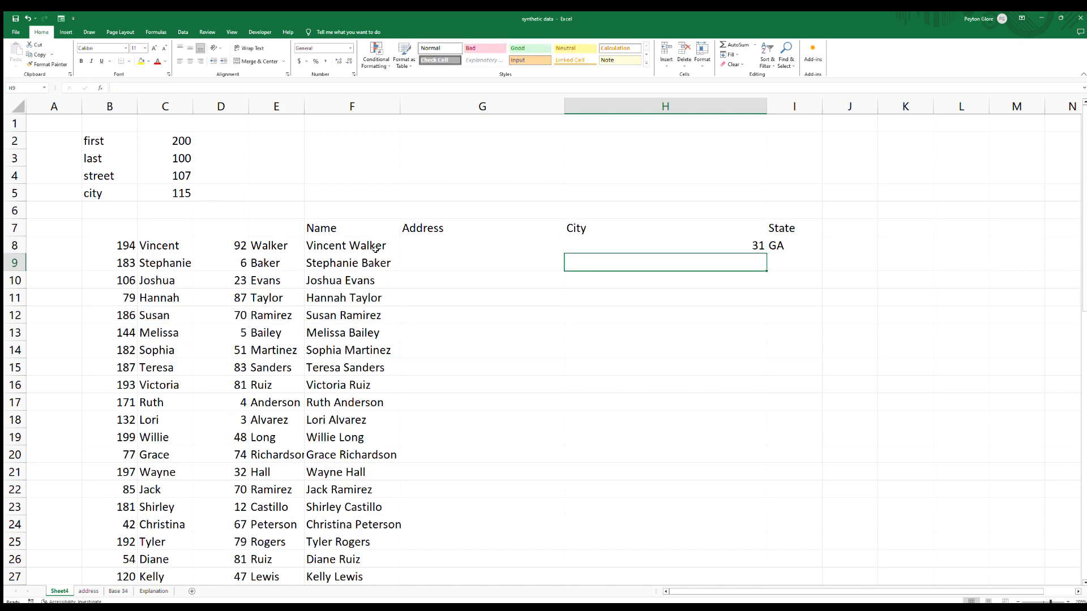
# Wrap the H8 formula in VLOOKUP with the city range and FALSE as the match type.
pyautogui.click(666, 245)
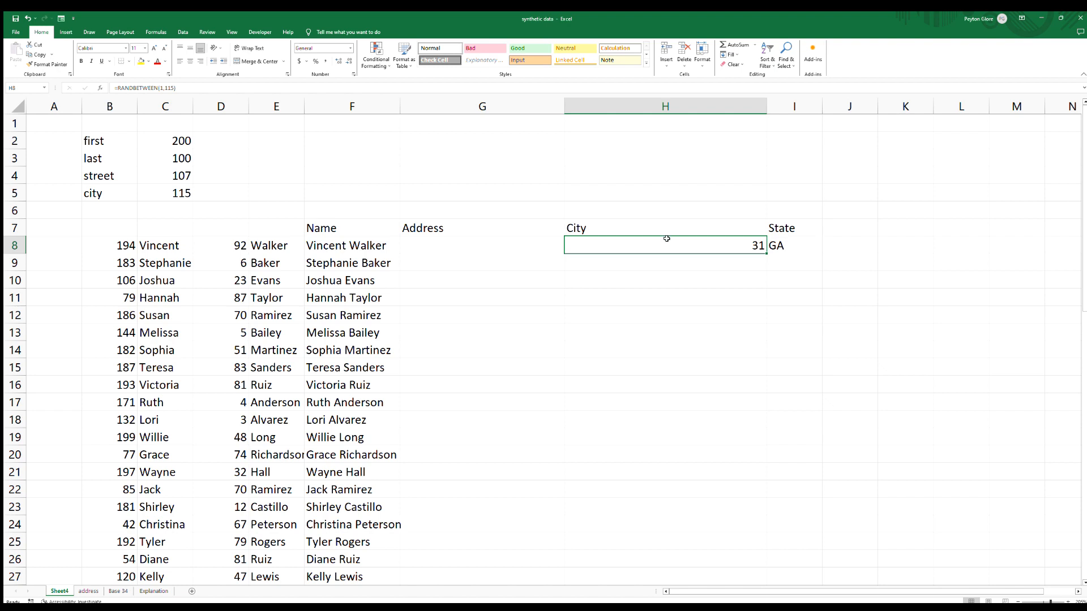
pyautogui.doubleClick(661, 239)
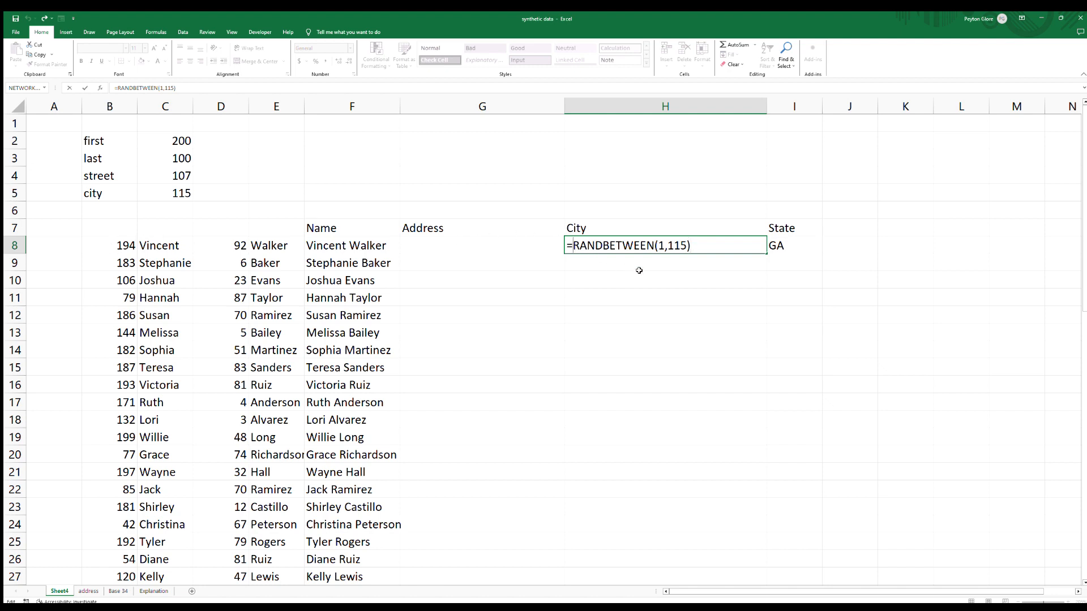
pyautogui.write('vlooku')
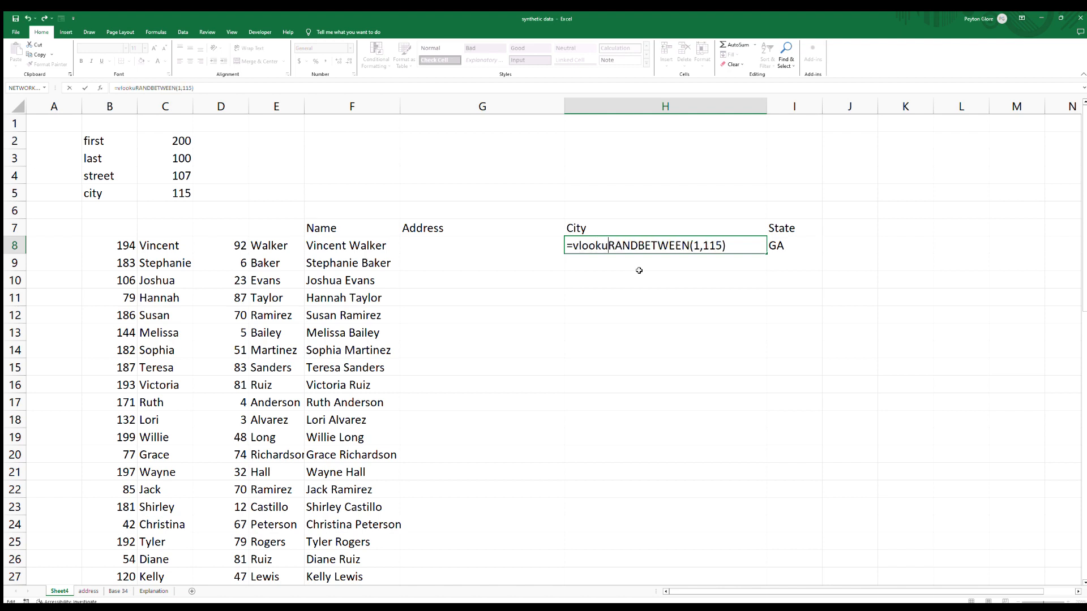
pyautogui.write('p(')
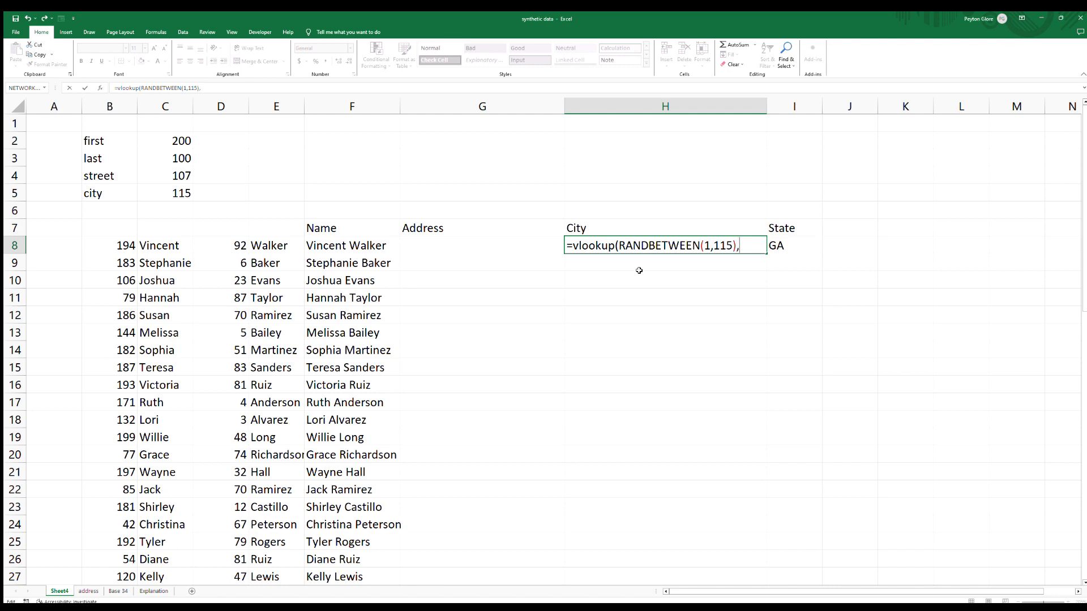
pyautogui.write(',city,false)')
pyautogui.hotkey('ctrl', 'Return')
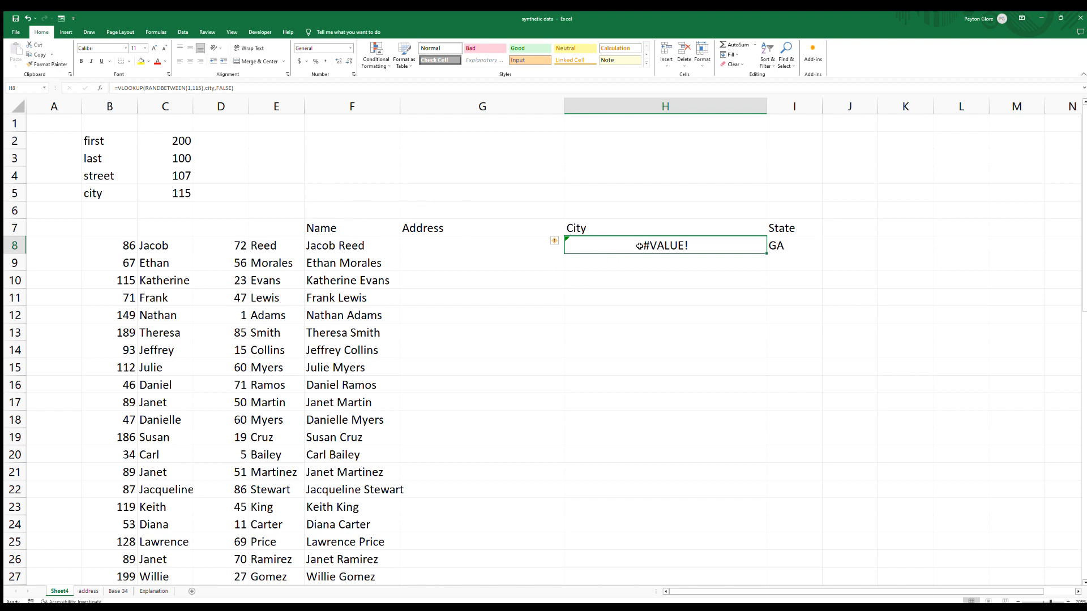
# Add 2 as the column index in the H8 VLOOKUP formula.
pyautogui.press('F2')
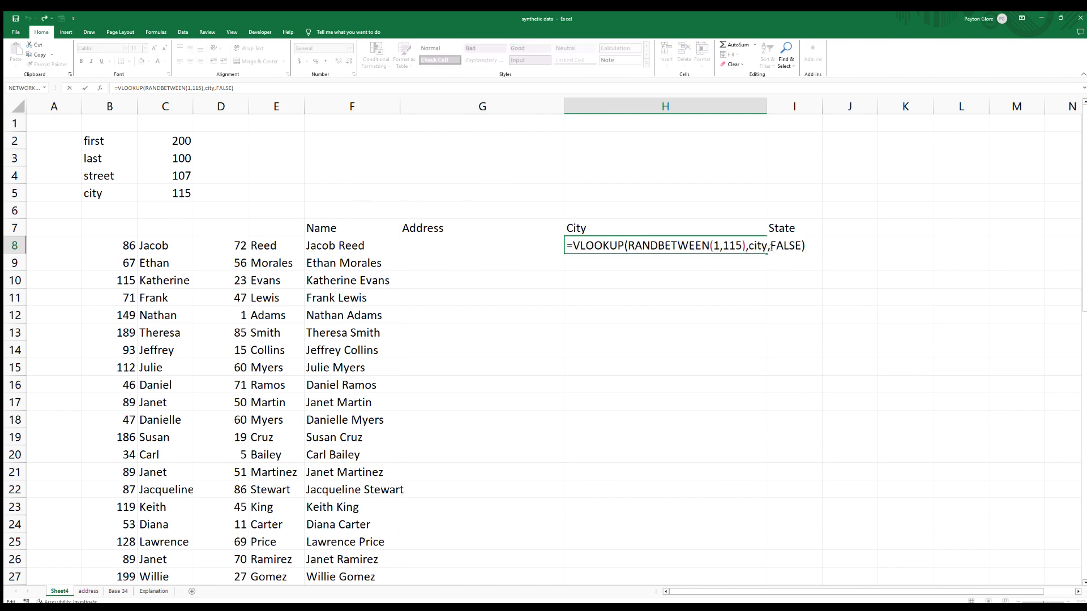
pyautogui.click(771, 247)
pyautogui.write('2,')
pyautogui.press('Return')
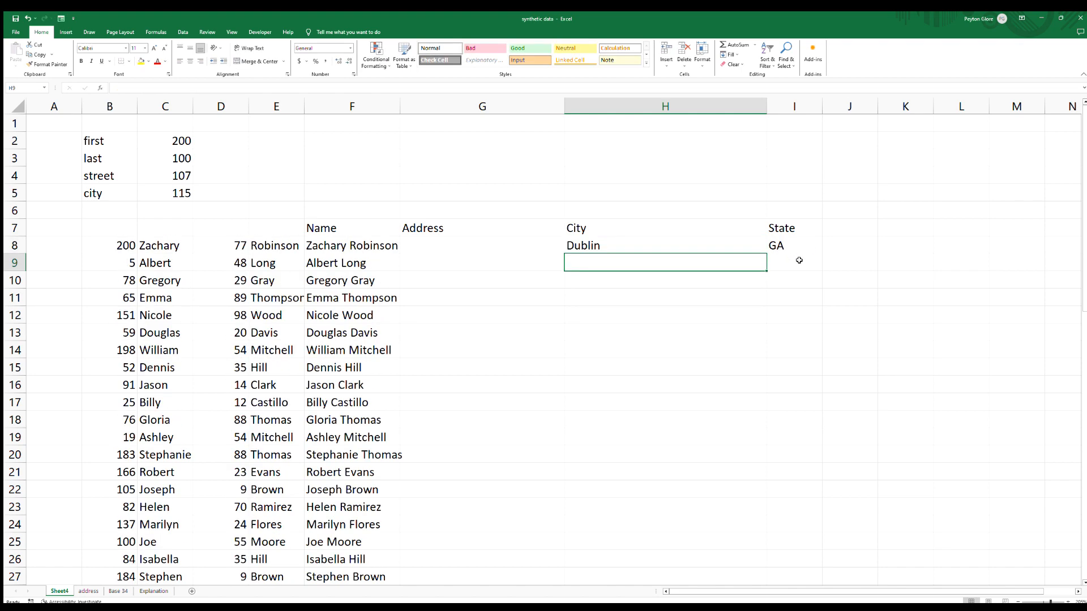
# Insert a new blank column before the Address column at G.
pyautogui.click(721, 244)
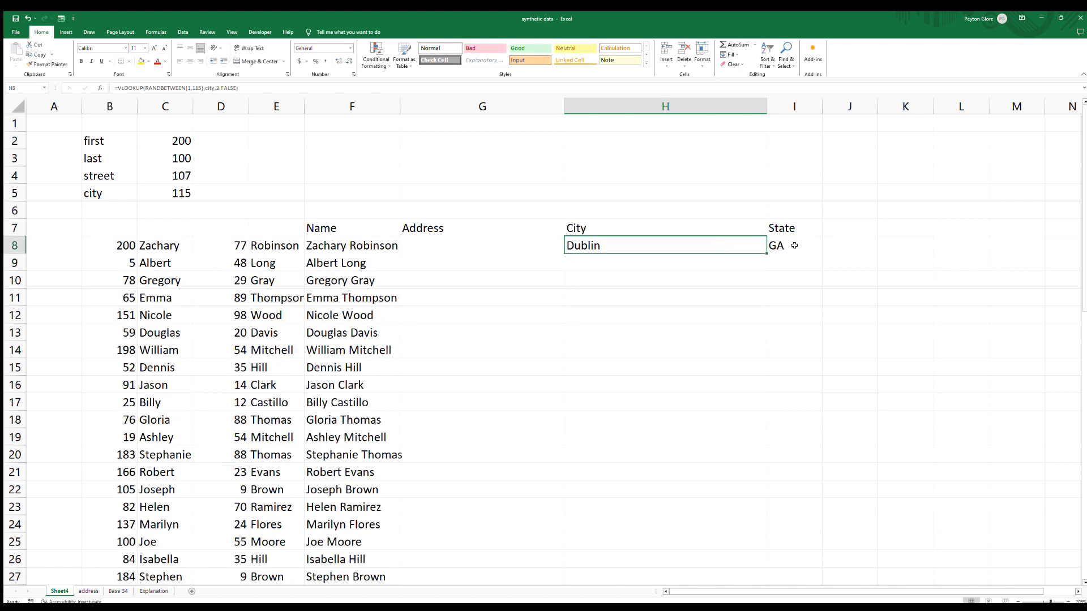
pyautogui.click(513, 249)
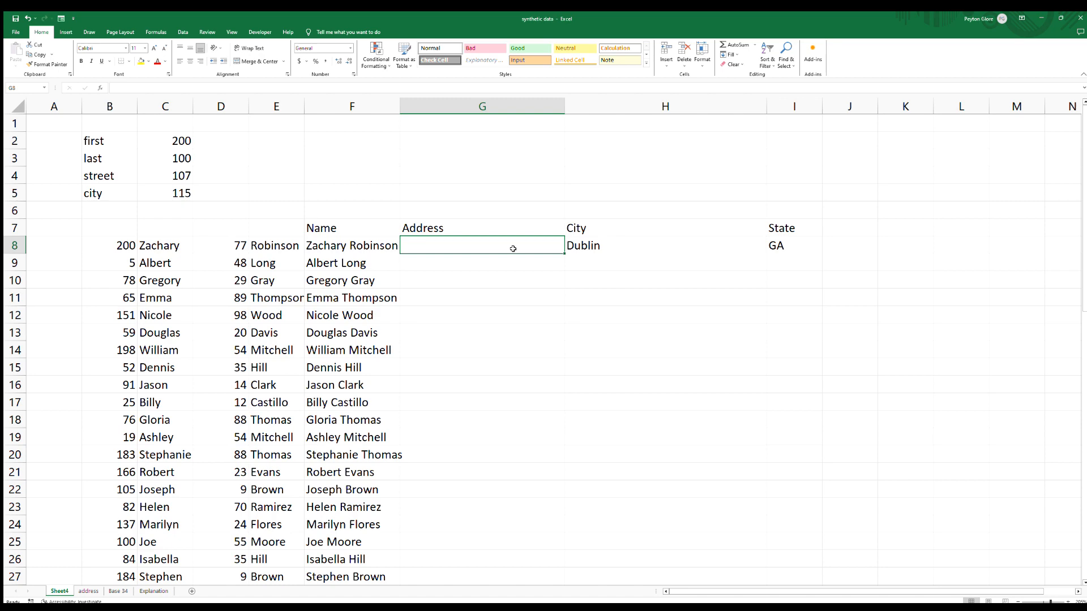
pyautogui.click(504, 109)
pyautogui.hotkey('ctrl', 'shift', '+')
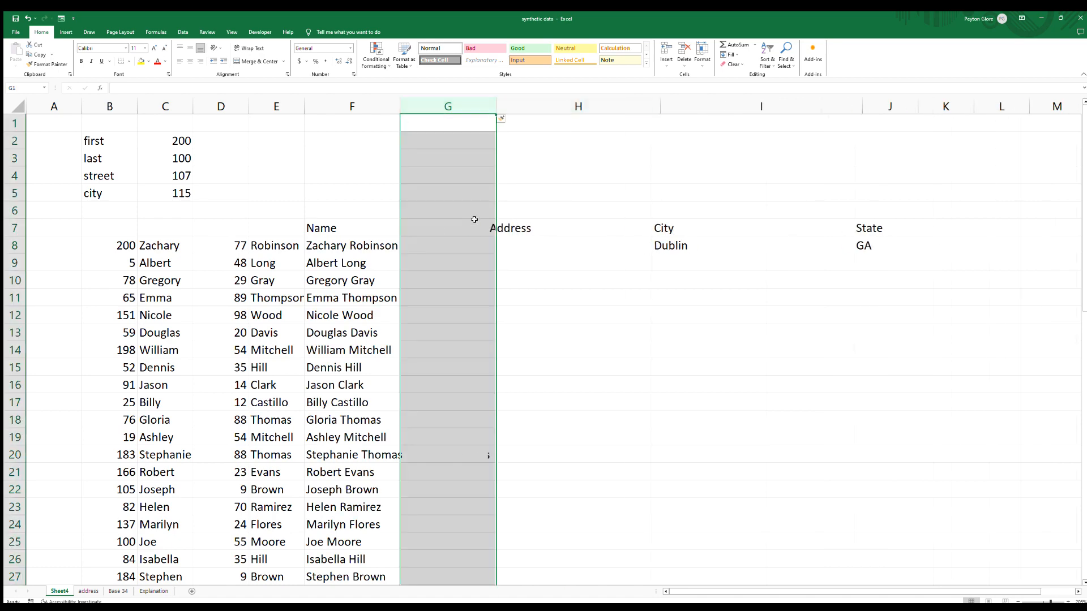
# Enter =RANDBETWEEN(1,5000) in G8 as a random house number.
pyautogui.click(464, 246)
pyautogui.write('=')
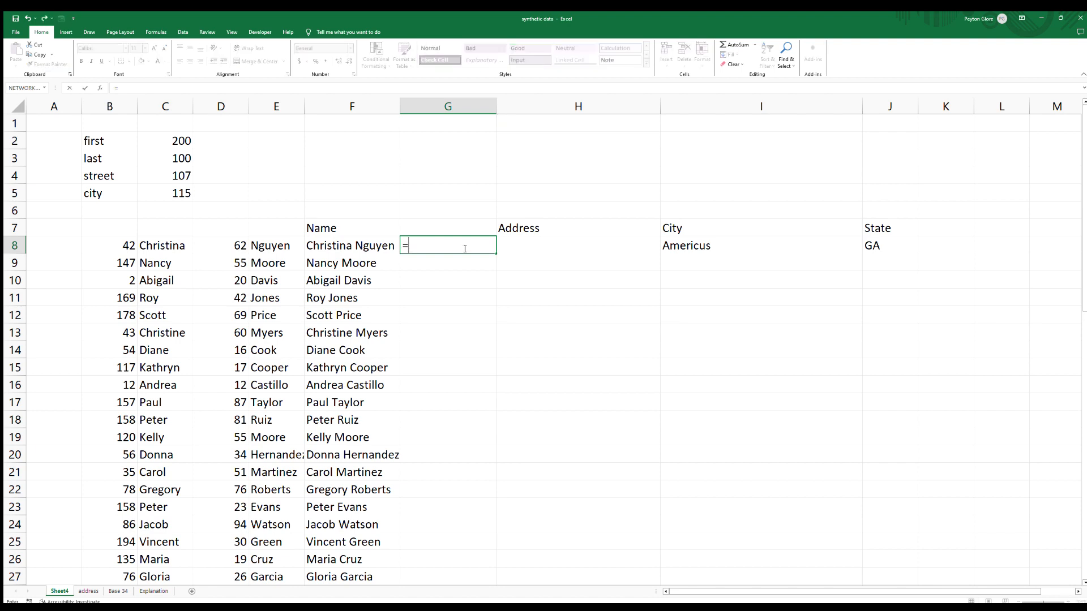
pyautogui.write('randb')
pyautogui.press('Tab')
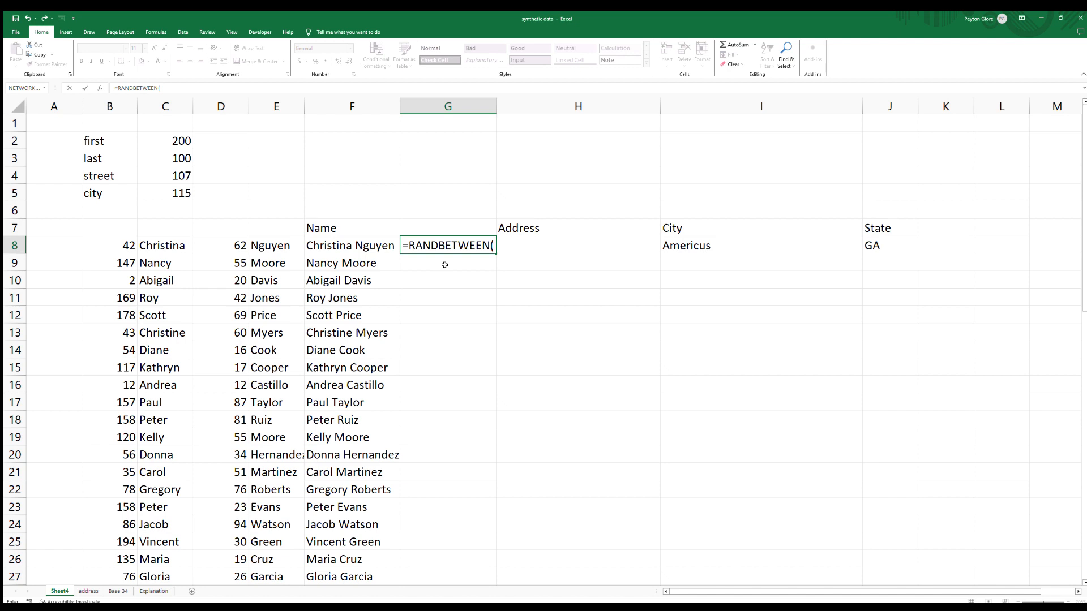
pyautogui.write('1')
pyautogui.write(',')
pyautogui.write('1')
pyautogui.write('00')
pyautogui.press('BackSpace')
pyautogui.press('BackSpace')
pyautogui.press('BackSpace')
pyautogui.press('BackSpace')
pyautogui.write('5000)')
pyautogui.press('Return')
# Check the G8 formula and scroll through the generated rows.
pyautogui.click(477, 239)
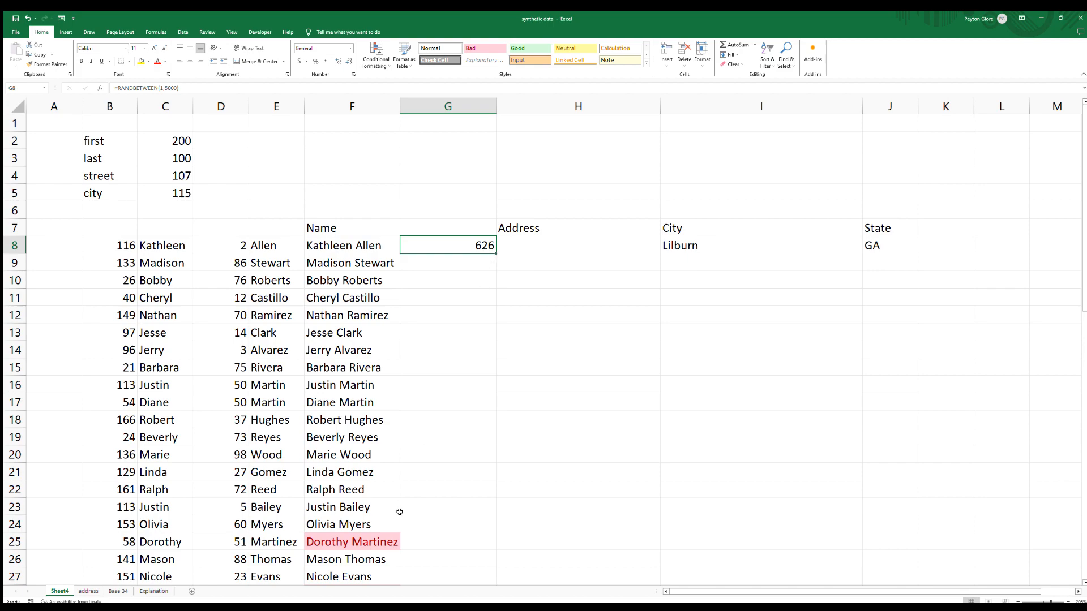
pyautogui.scroll(-3, 376, 471)
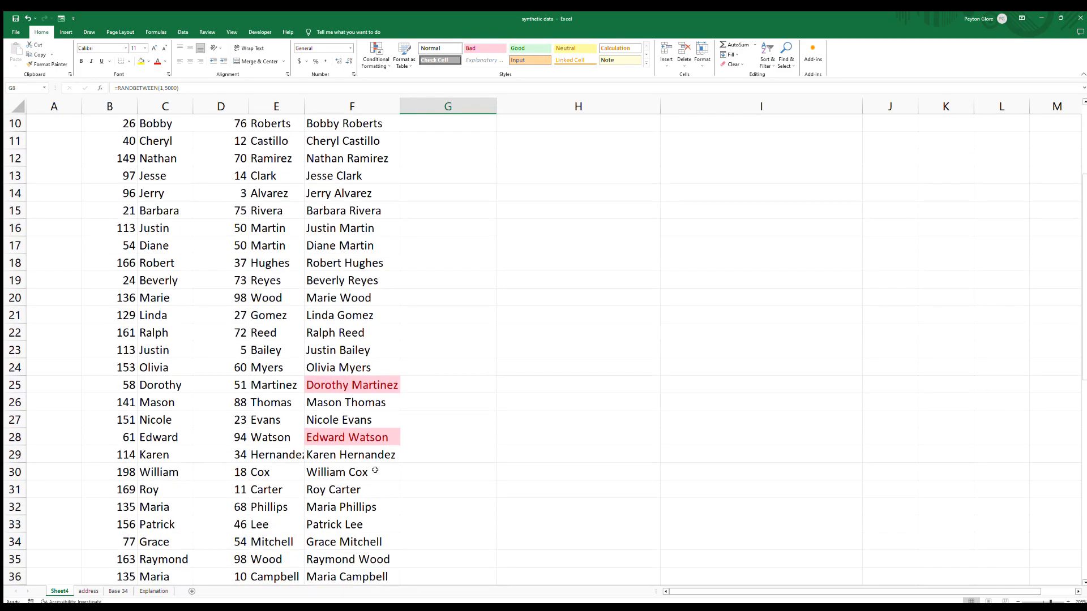
pyautogui.scroll(-10, 374, 470)
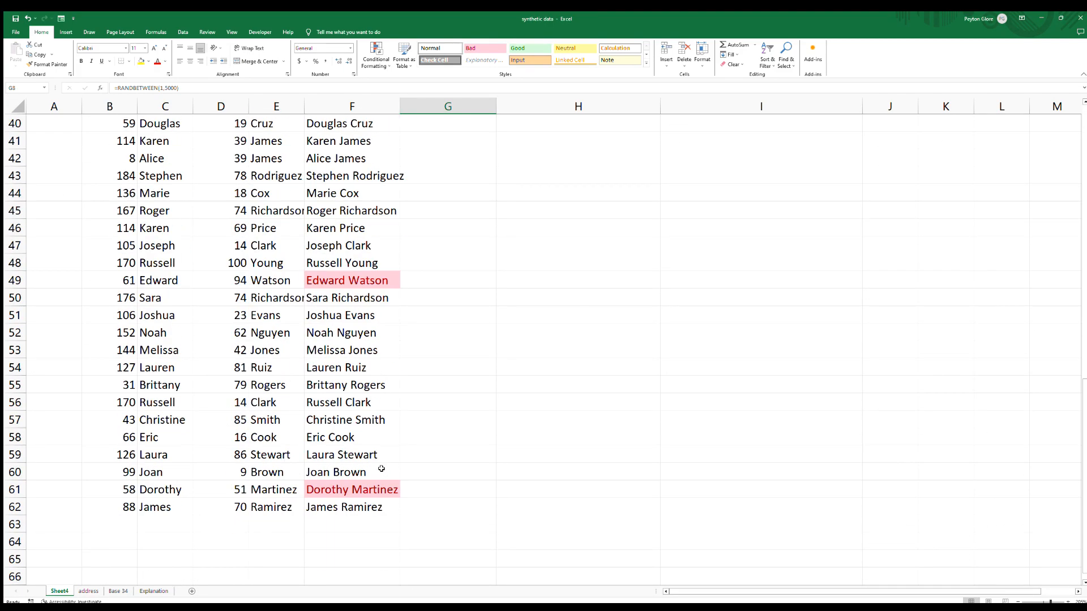
pyautogui.scroll(-1, 381, 468)
pyautogui.scroll(10, 381, 468)
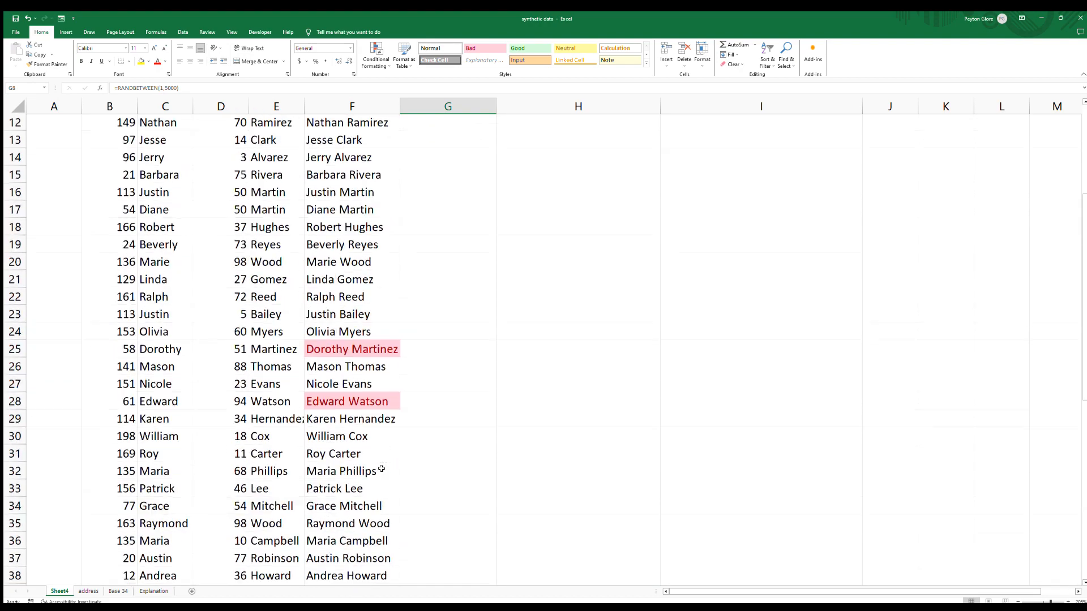
# Fill the G8 random house-number formula down the rows of the column.
pyautogui.scroll(4, 382, 468)
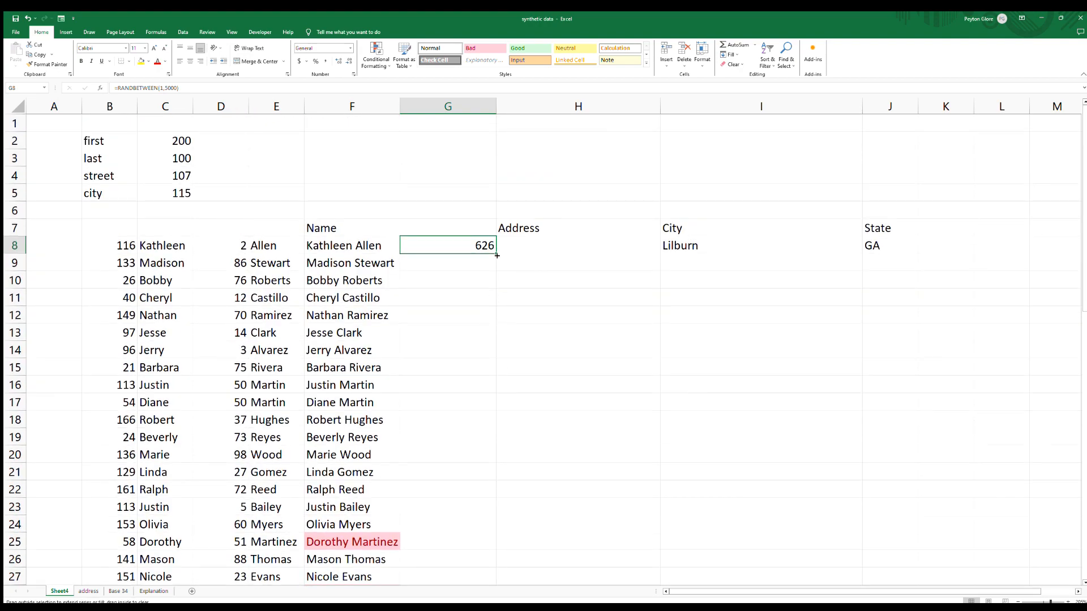
pyautogui.moveTo(497, 255); pyautogui.dragTo(490, 579)
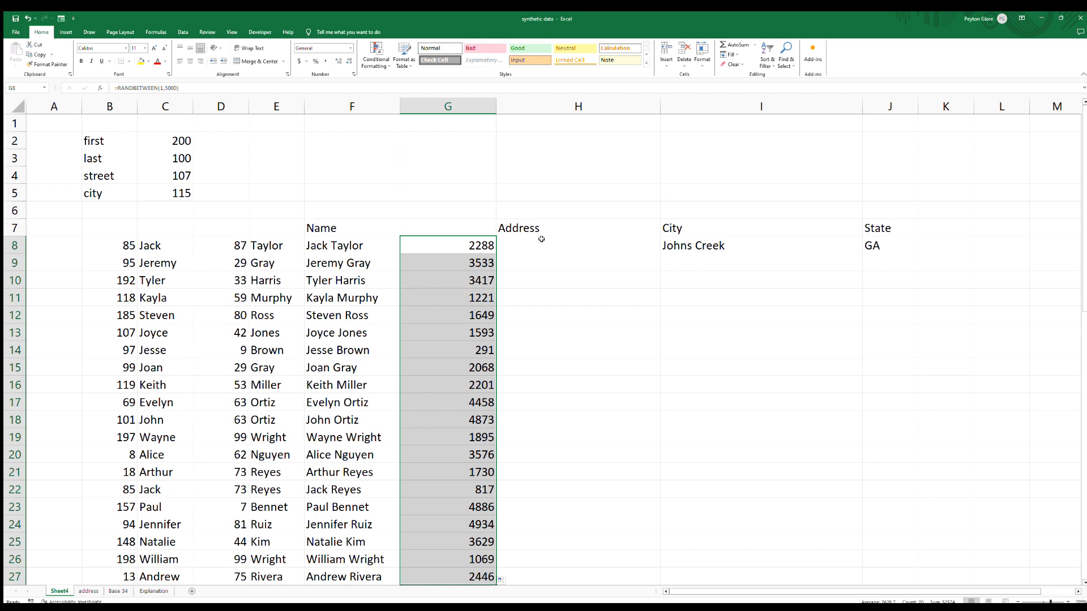
pyautogui.click(478, 249)
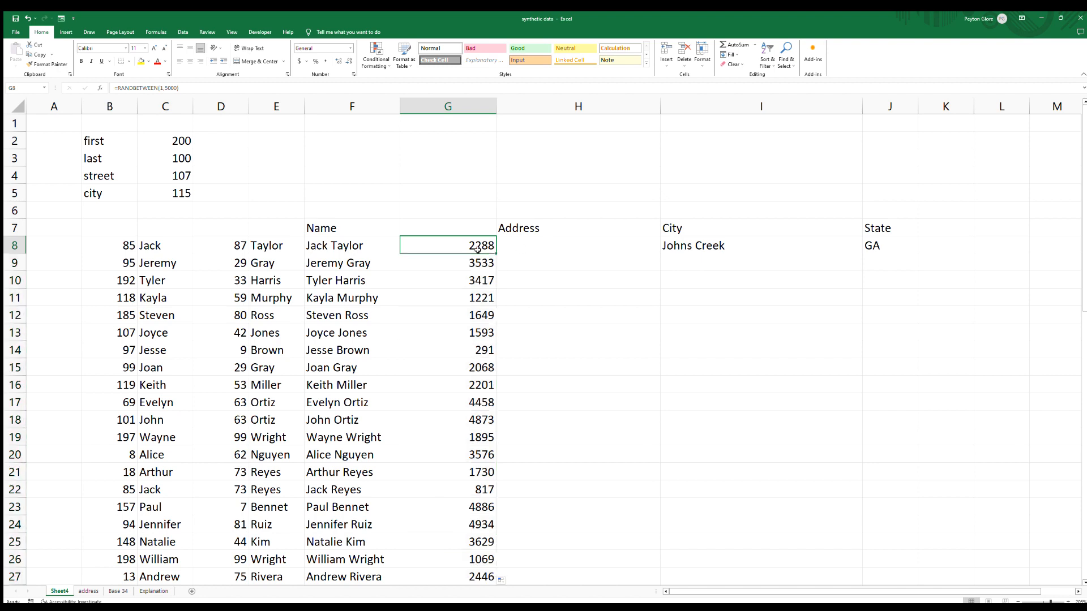
# Enter =VLOOKUP(RANDBETWEEN(1,107),street,2,FALSE) in H8 to pick a random street name.
pyautogui.click(526, 243)
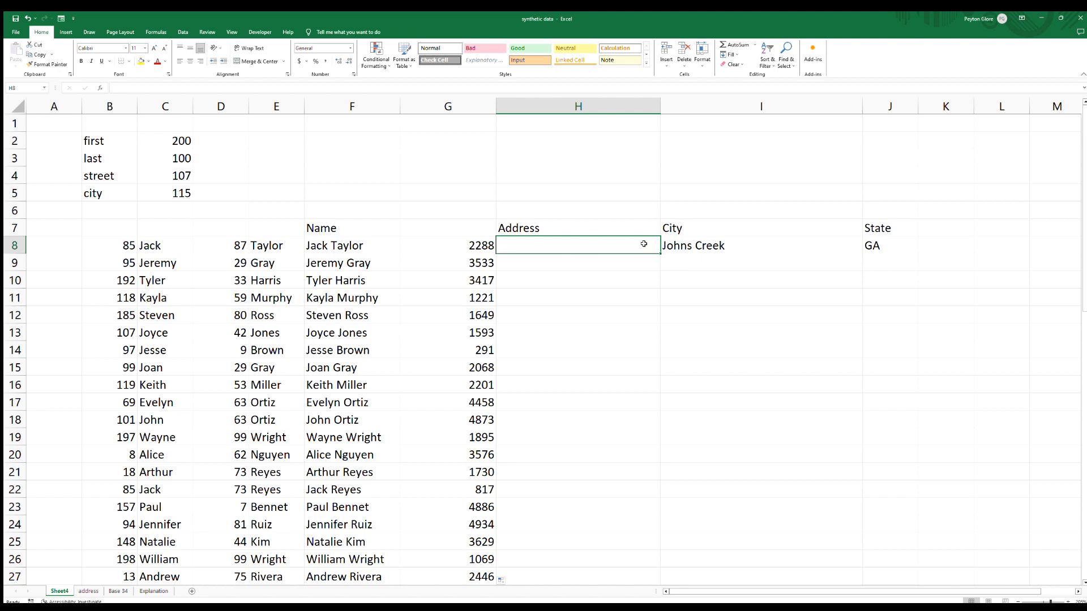
pyautogui.write('=')
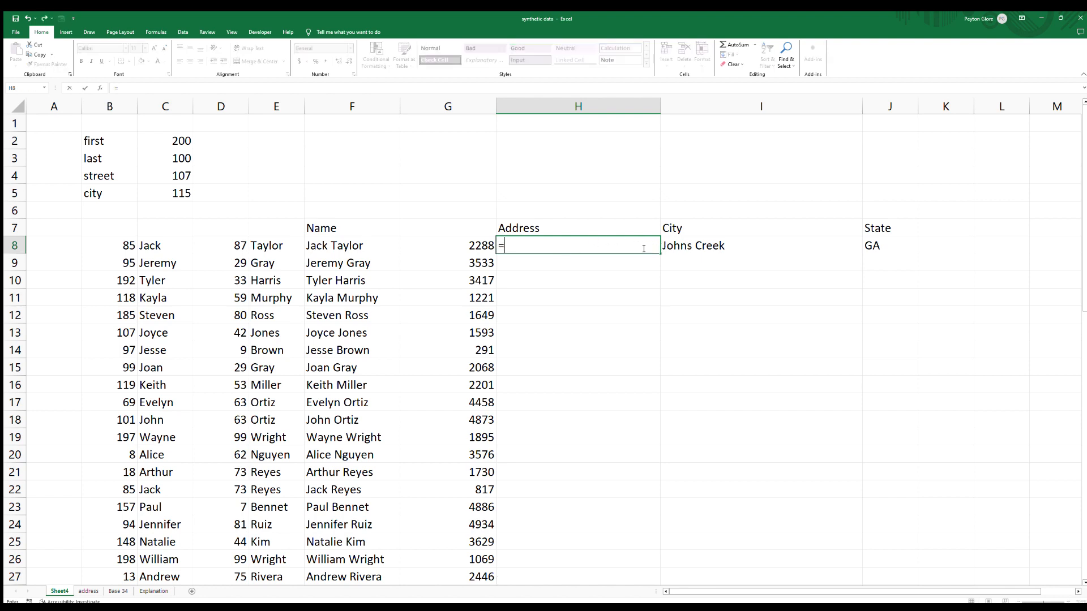
pyautogui.write('vlookup(randbe')
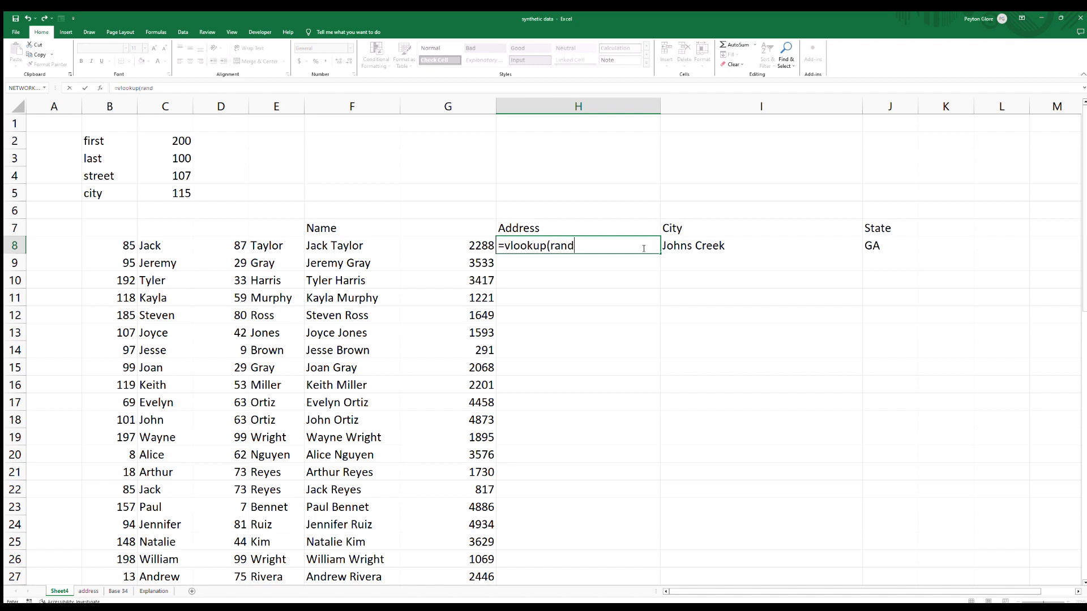
pyautogui.press('BackSpace')
pyautogui.press('Tab')
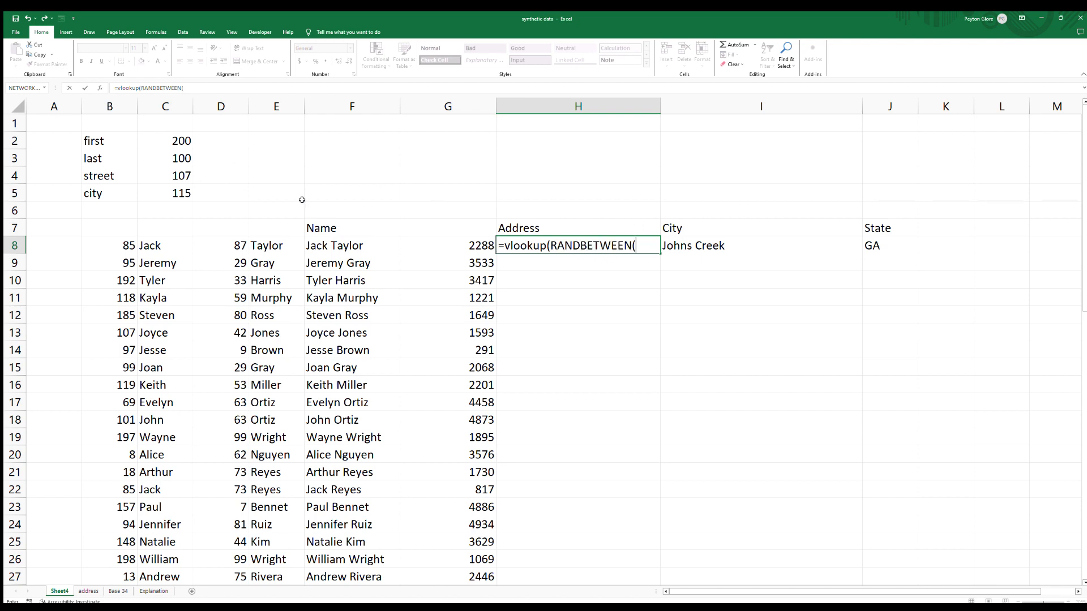
pyautogui.write('1,107)')
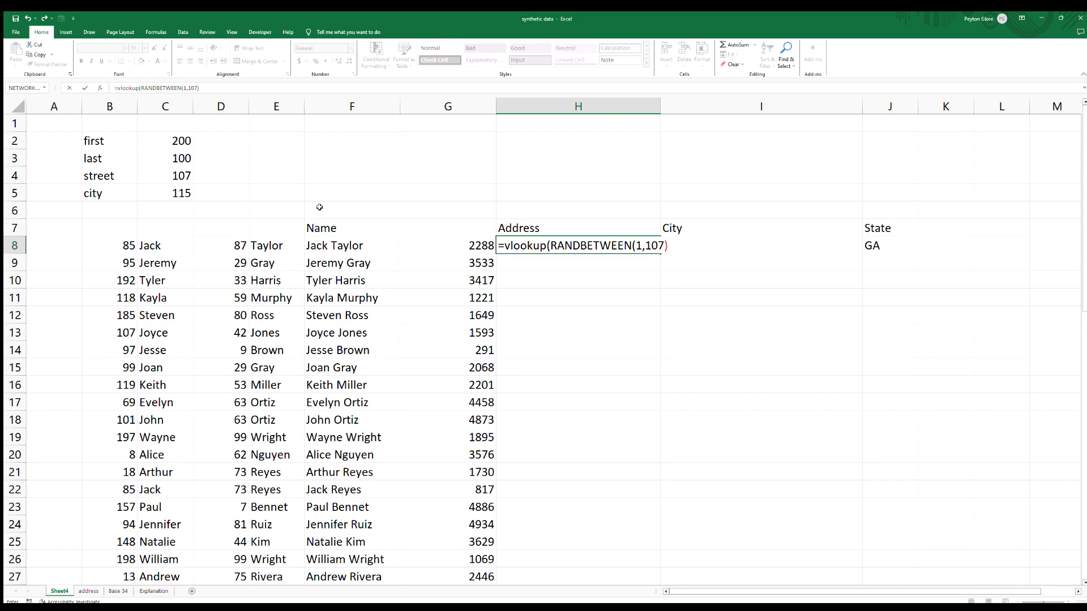
pyautogui.write(',street,2,false)')
pyautogui.press('Return')
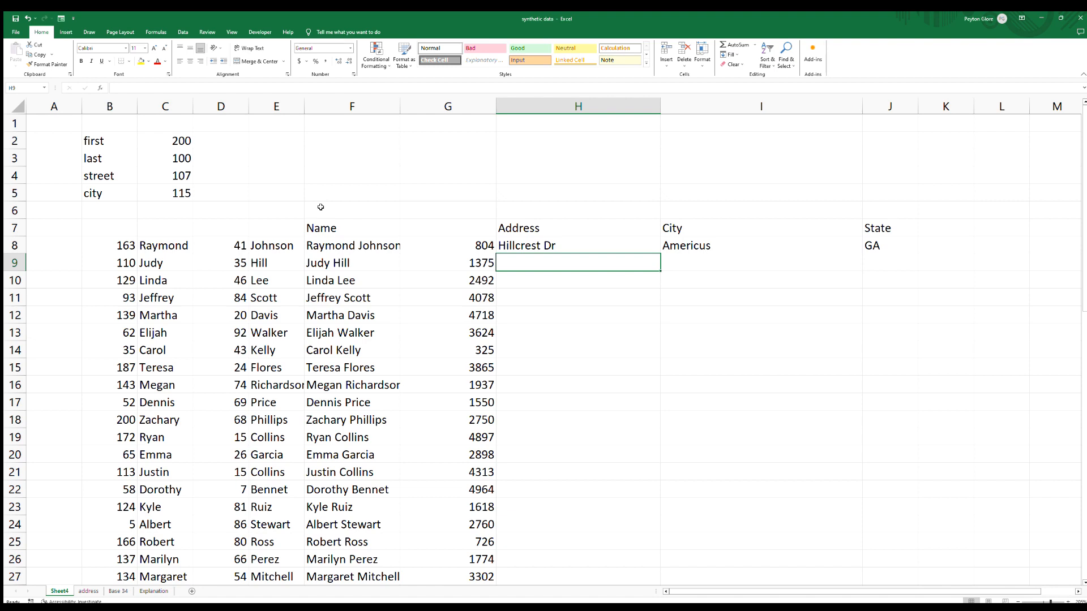
# Copy the RANDBETWEEN(1,5000) expression from G8's formula.
pyautogui.click(508, 246)
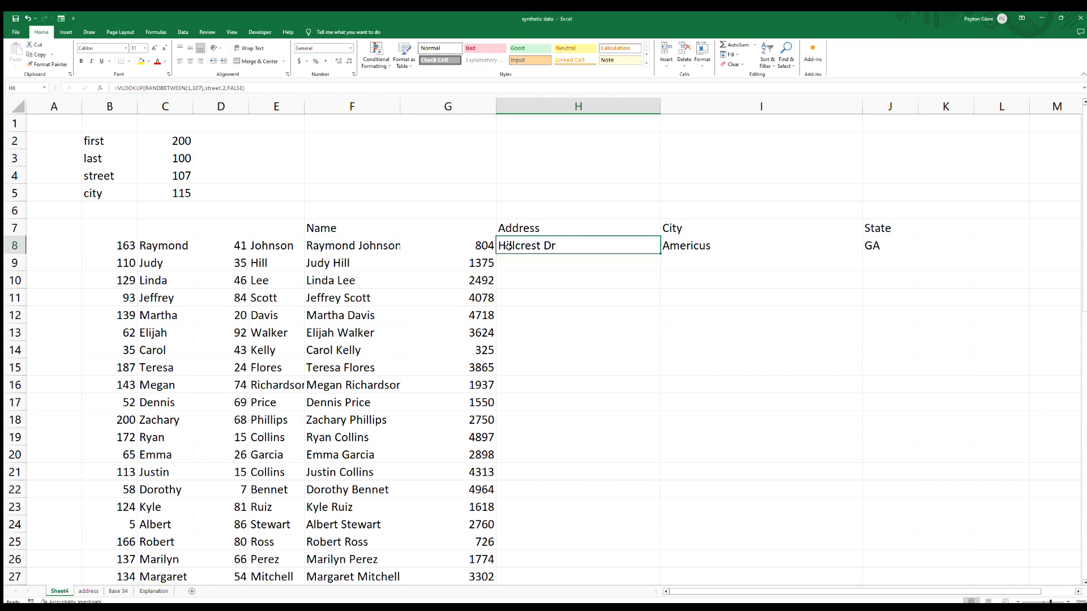
pyautogui.click(473, 243)
pyautogui.click(188, 87)
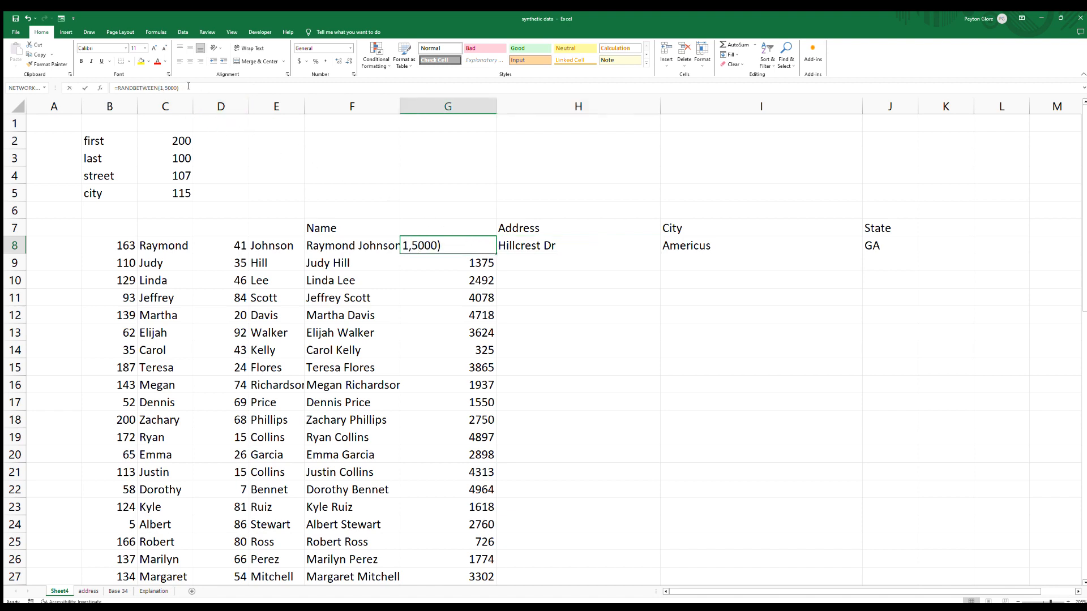
pyautogui.moveTo(187, 86); pyautogui.dragTo(107, 87)
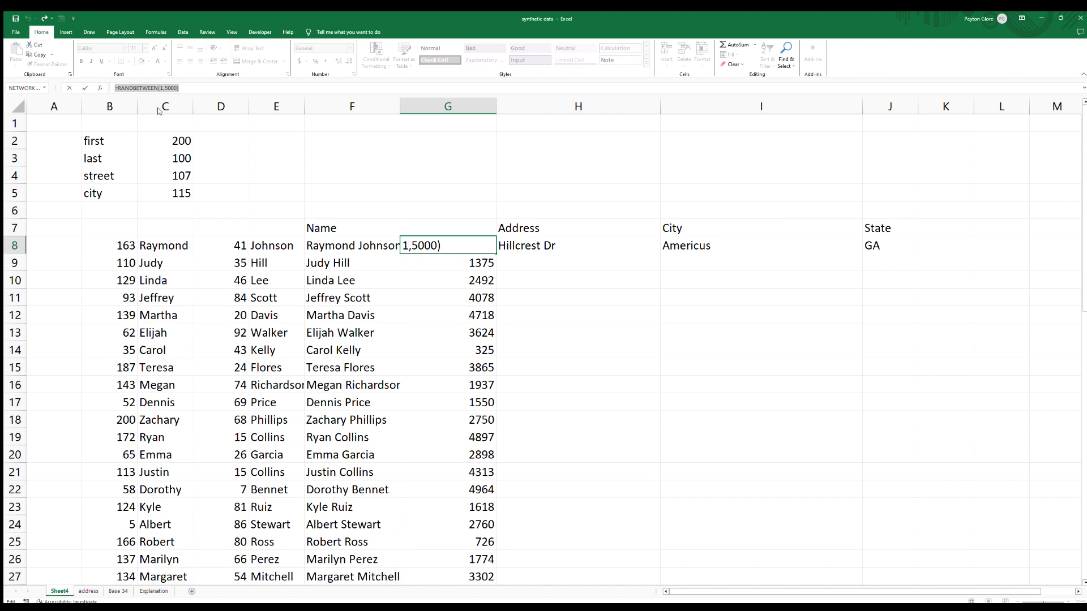
pyautogui.hotkey('ctrl', 'c')
pyautogui.press('Escape')
# Prepend it to the H8 street formula joined with &" "&, and remove the duplicated equals sign.
pyautogui.click(504, 240)
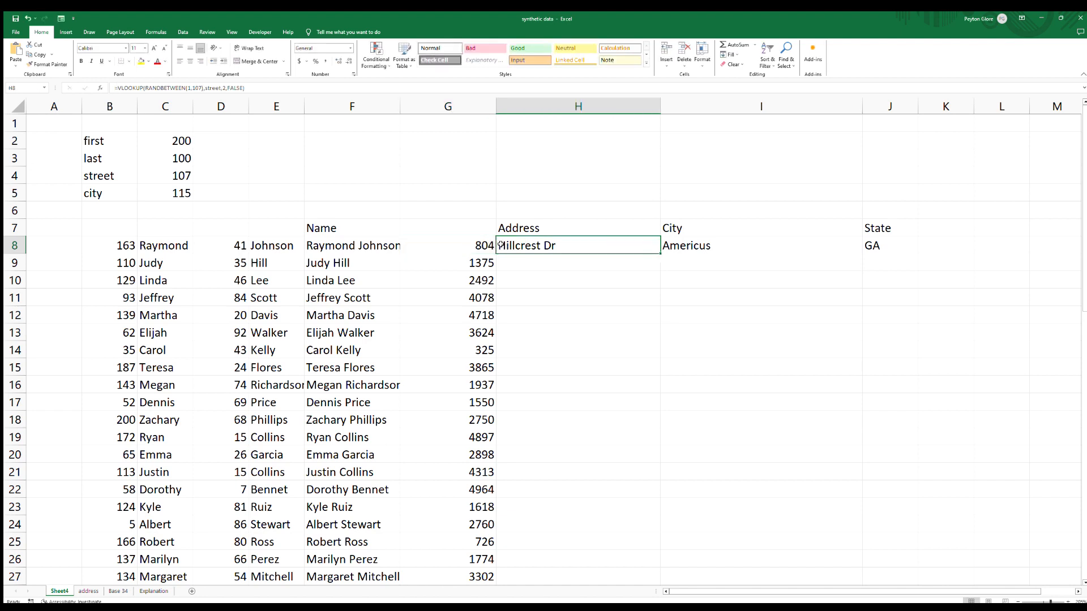
pyautogui.click(121, 91)
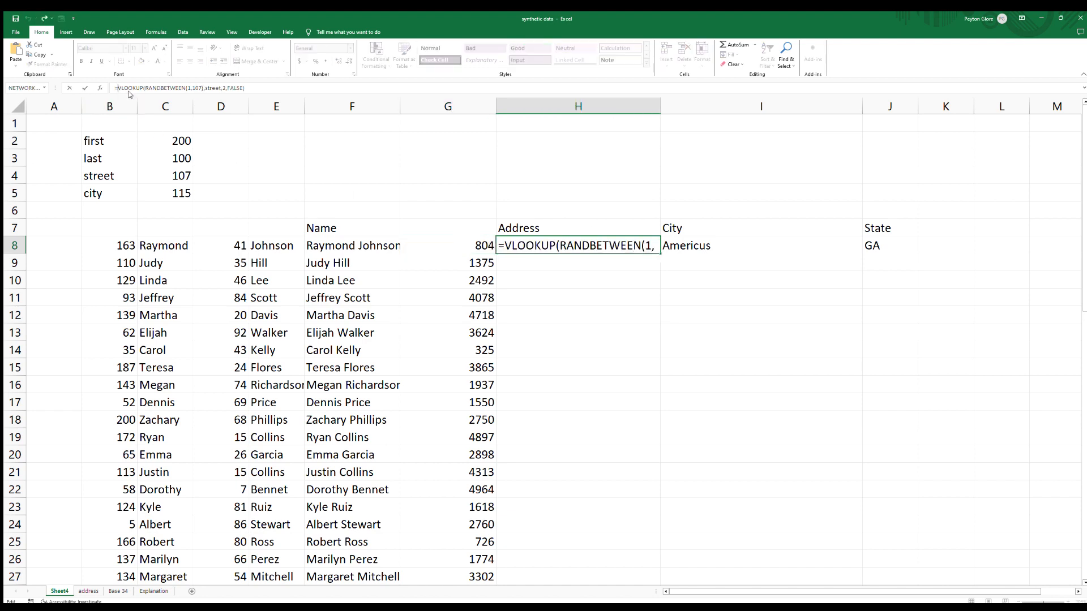
pyautogui.click(507, 246)
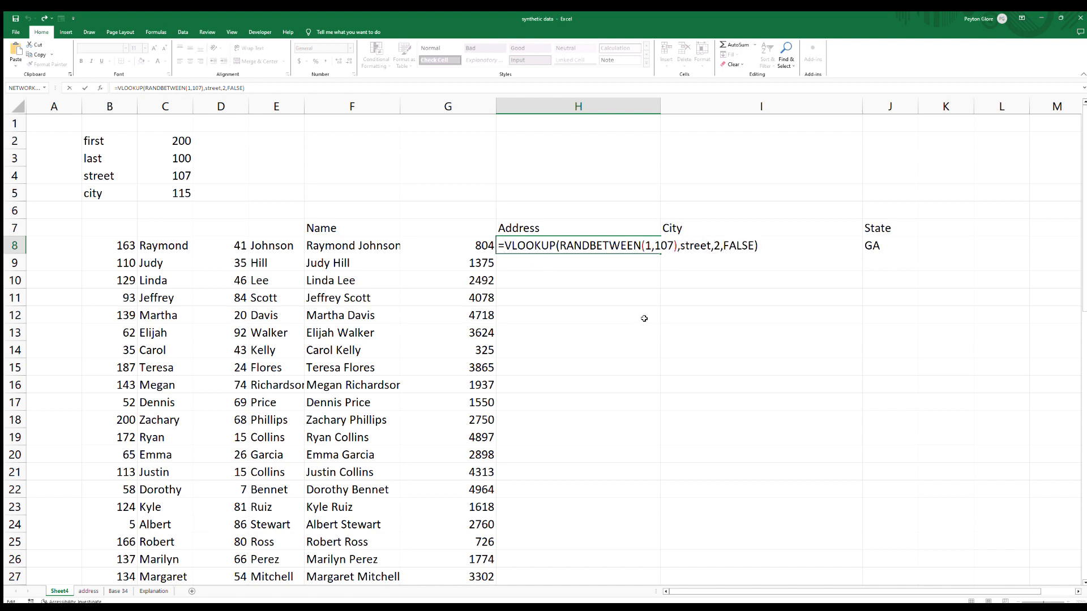
pyautogui.hotkey('ctrl', 'v')
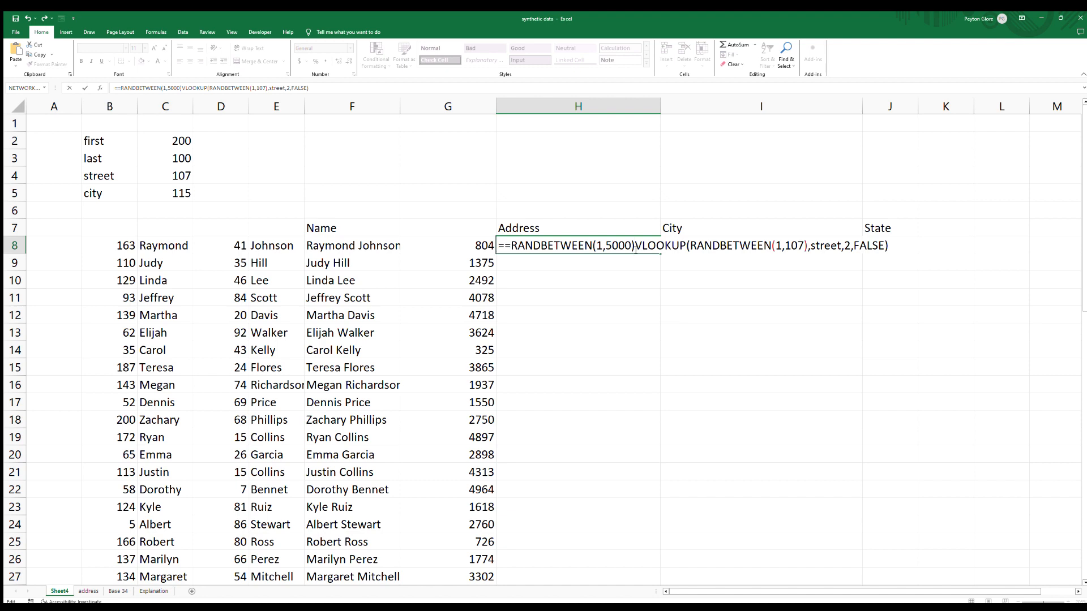
pyautogui.write('&')
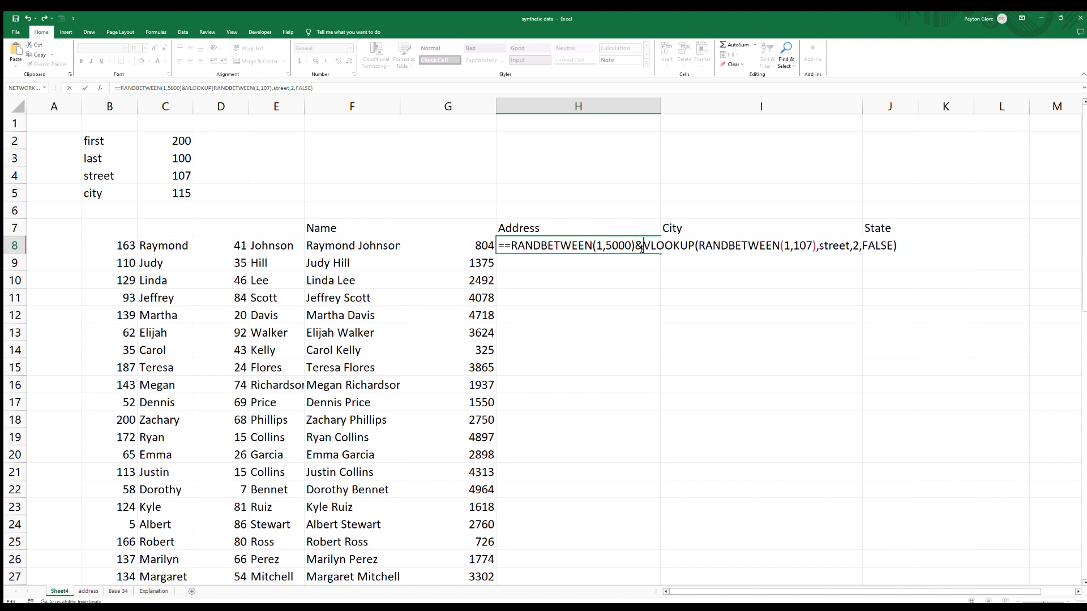
pyautogui.write('"')
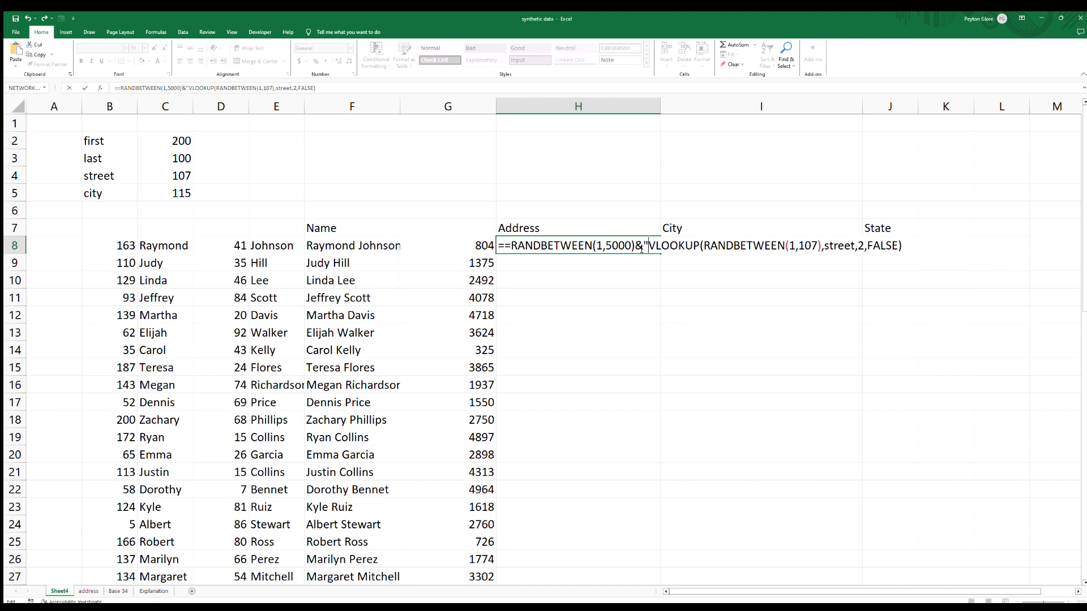
pyautogui.write(' "')
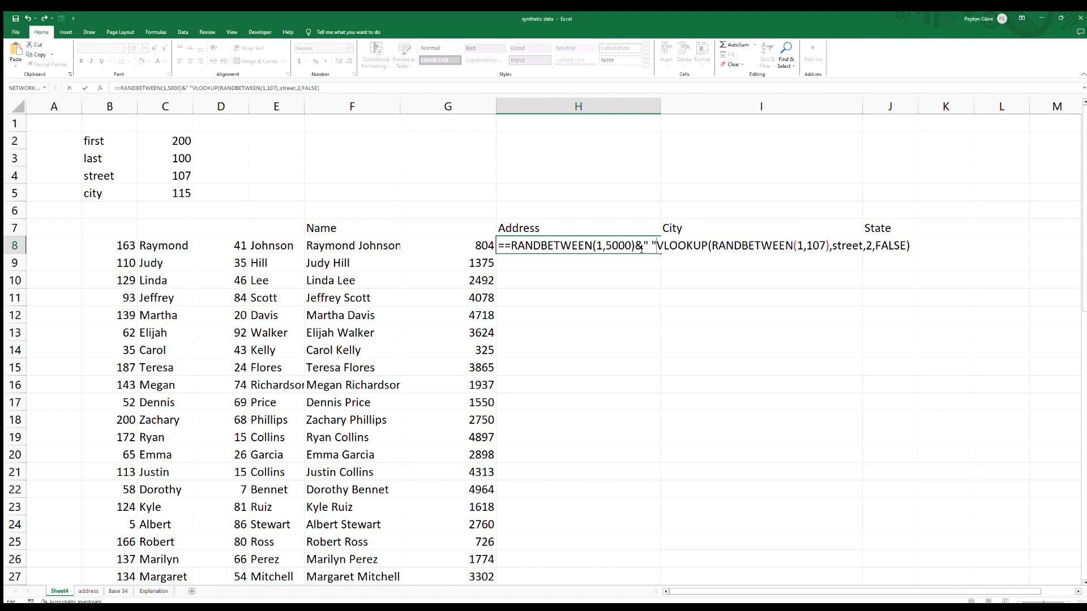
pyautogui.write('&')
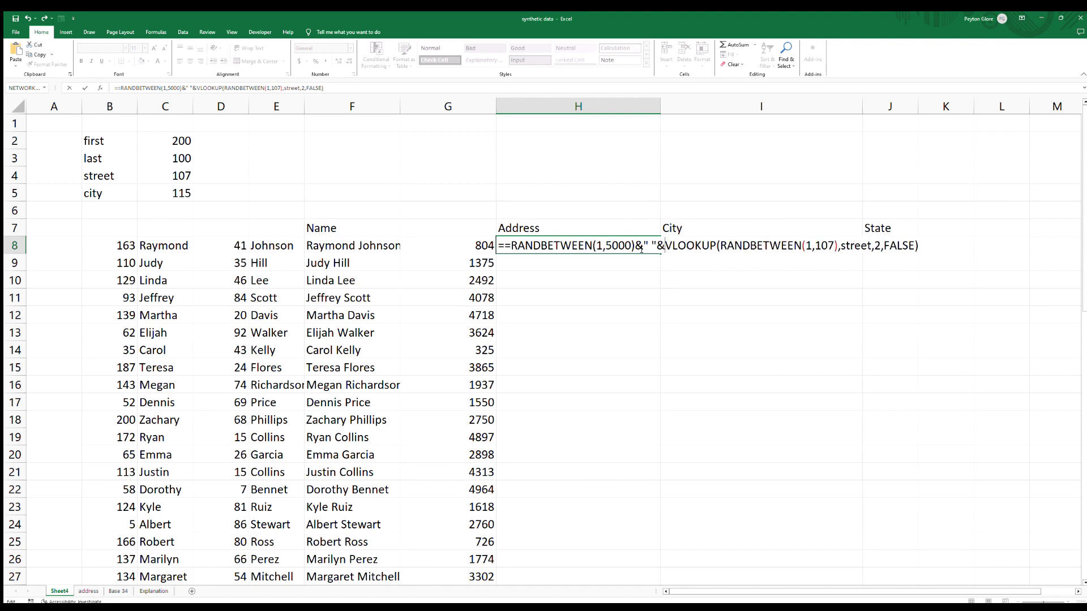
pyautogui.press('Return')
pyautogui.doubleClick(506, 245)
pyautogui.click(507, 245)
pyautogui.press('BackSpace')
pyautogui.press('Return')
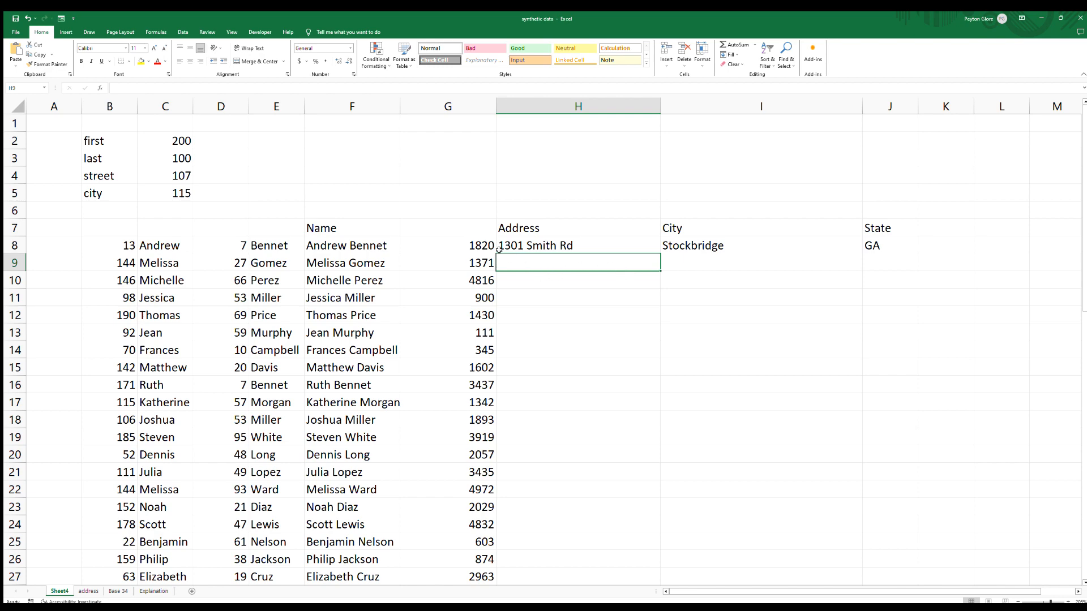
# Delete the now-redundant house-number column G.
pyautogui.click(480, 112)
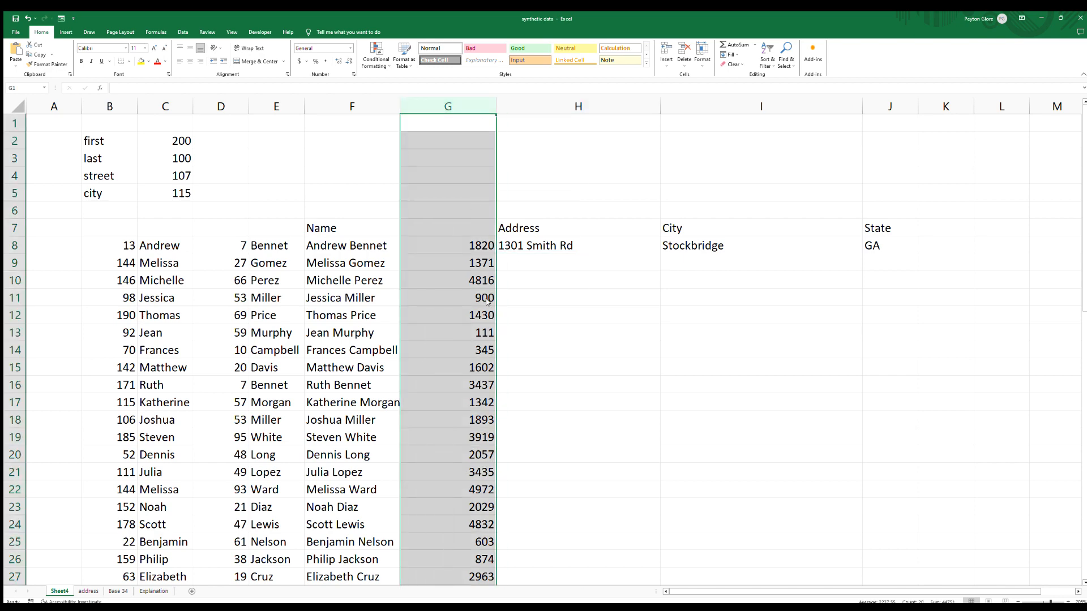
pyautogui.hotkey('ctrl', '-')
# Fill the Address, City and State formulas in G8:I8 down through all name rows.
pyautogui.moveTo(483, 245); pyautogui.dragTo(813, 256)
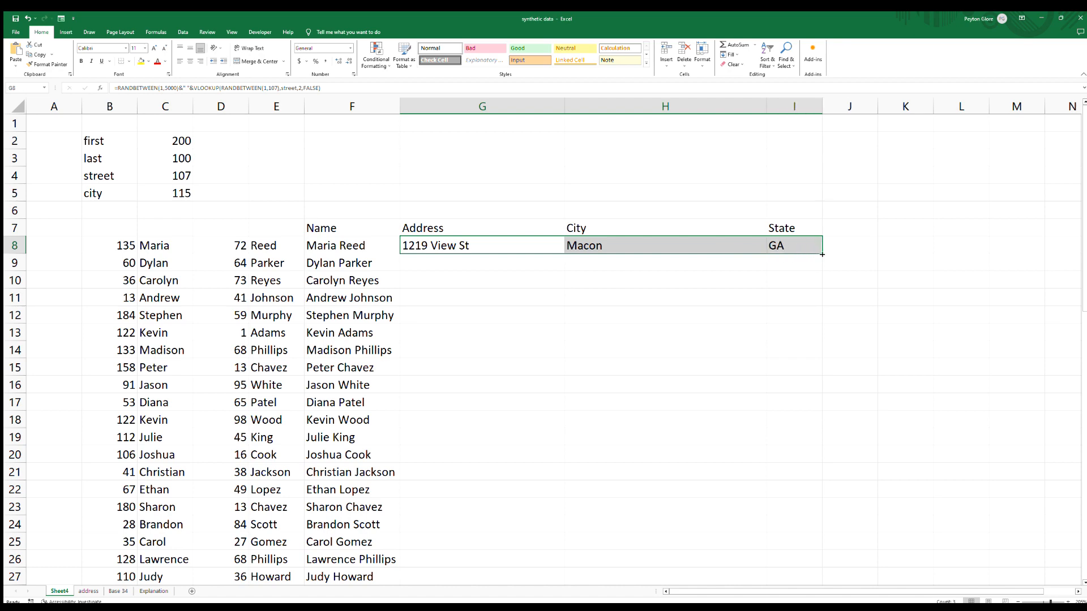
pyautogui.doubleClick(822, 255)
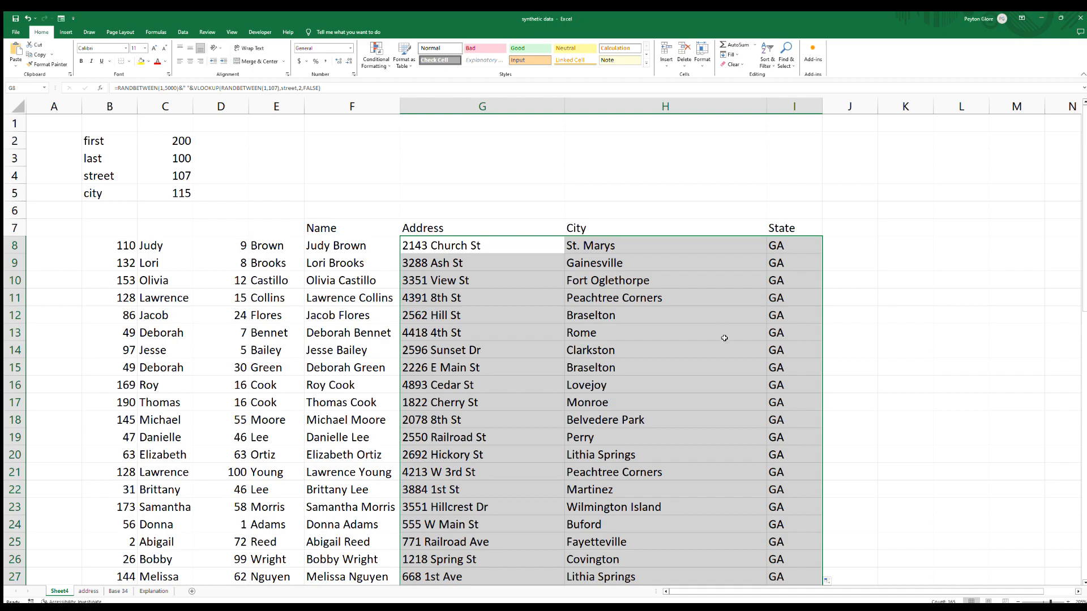
pyautogui.scroll(-3, 727, 331)
pyautogui.scroll(-9, 729, 328)
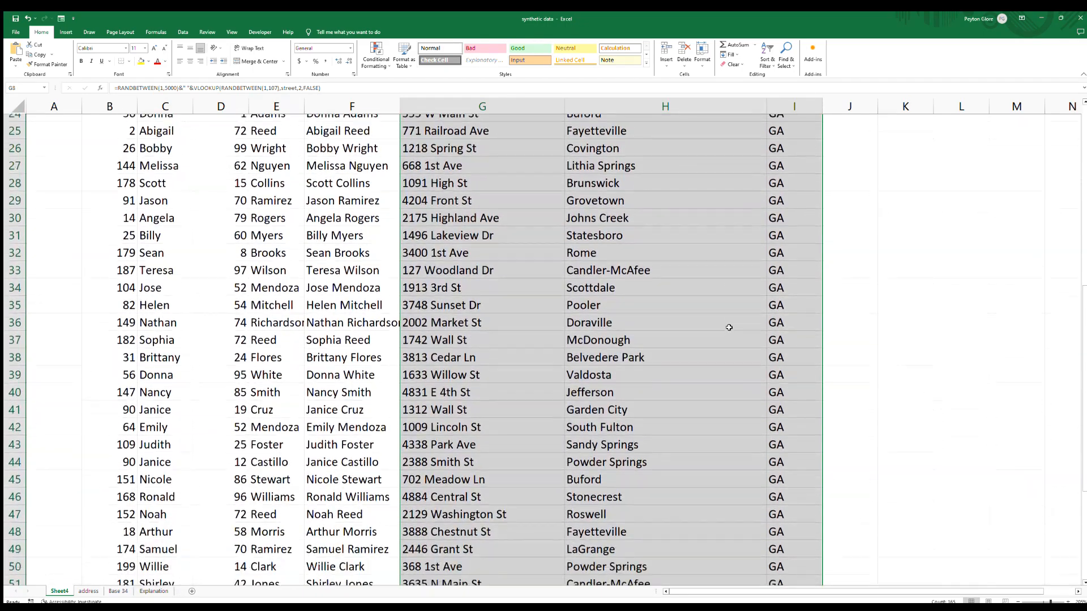
# Extend all generated columns B:I from row 62 down to row 270.
pyautogui.click(481, 419)
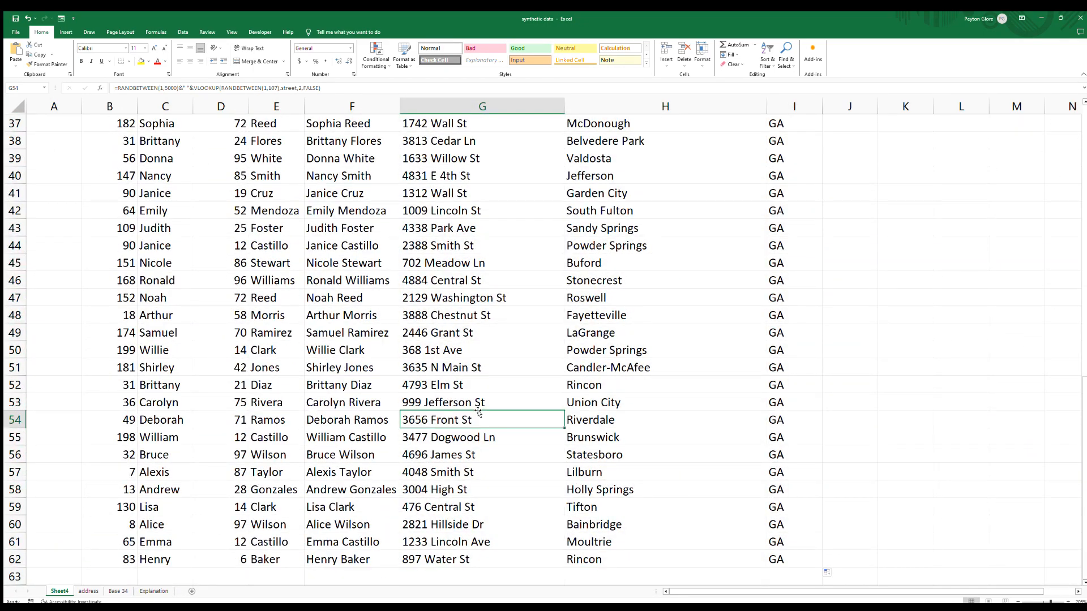
pyautogui.hotkey('ctrl', 'Up')
pyautogui.press('Down')
pyautogui.hotkey('ctrl', 'shift', 'Down')
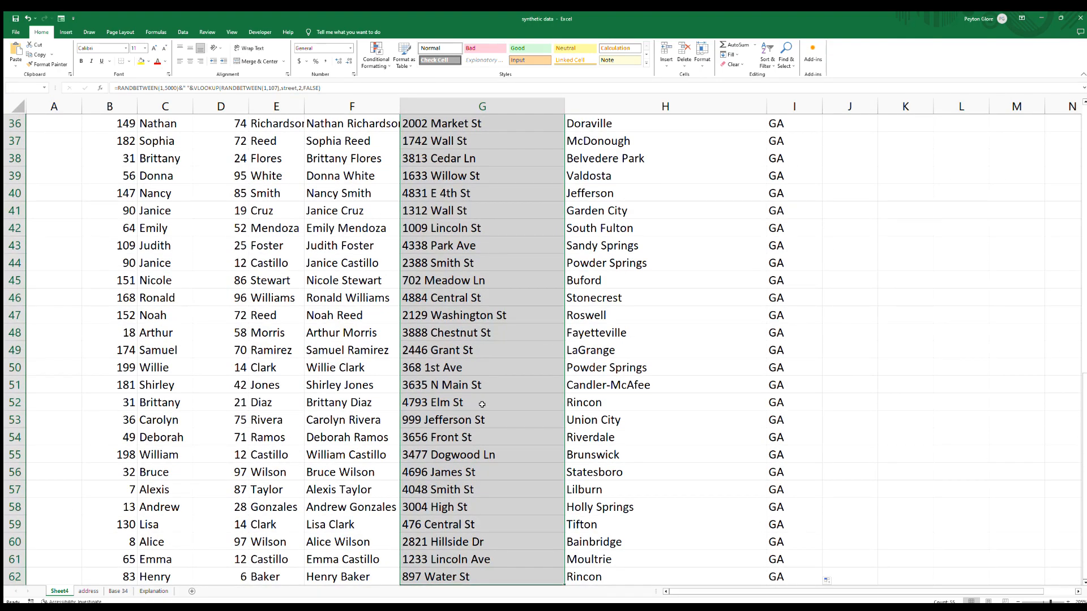
pyautogui.scroll(-3, 476, 399)
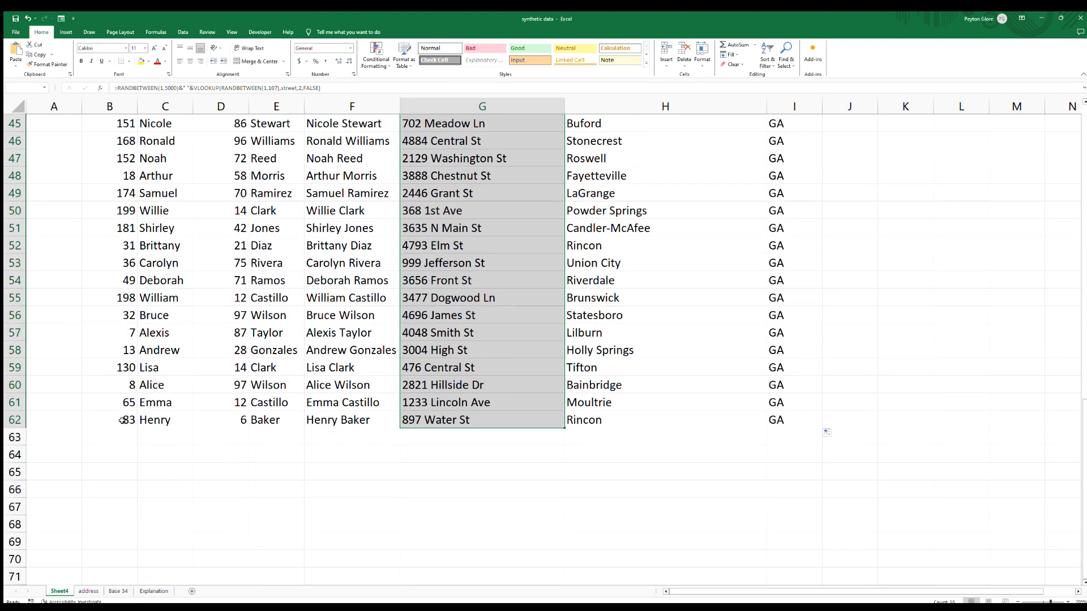
pyautogui.moveTo(123, 420); pyautogui.dragTo(815, 405)
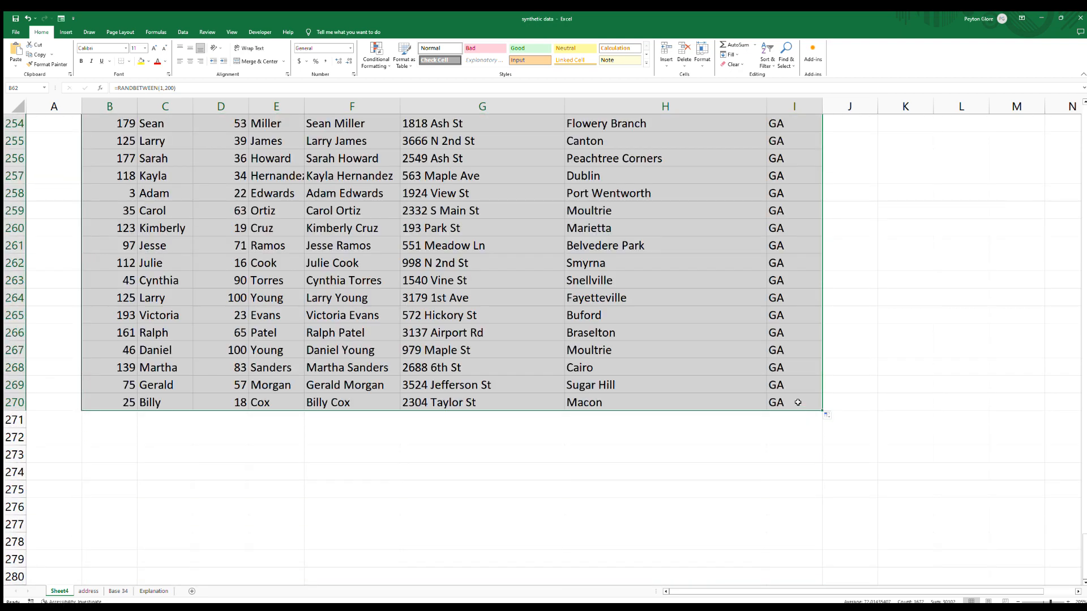
# Select the State column and scroll through the generated address rows.
pyautogui.click(786, 403)
pyautogui.hotkey('ctrl', 'shift', 'Up')
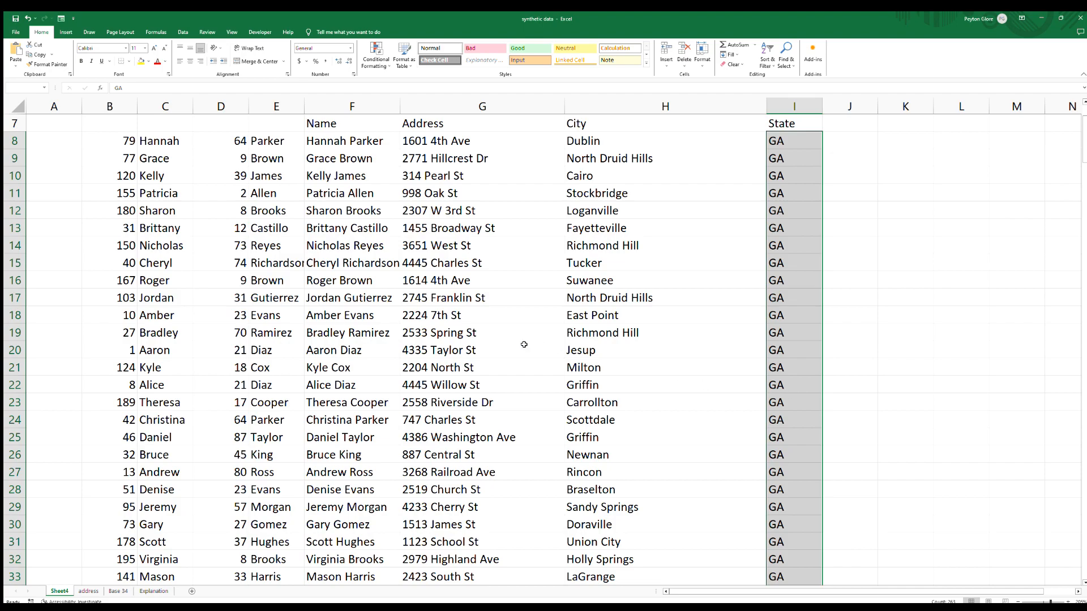
pyautogui.scroll(-3, 408, 332)
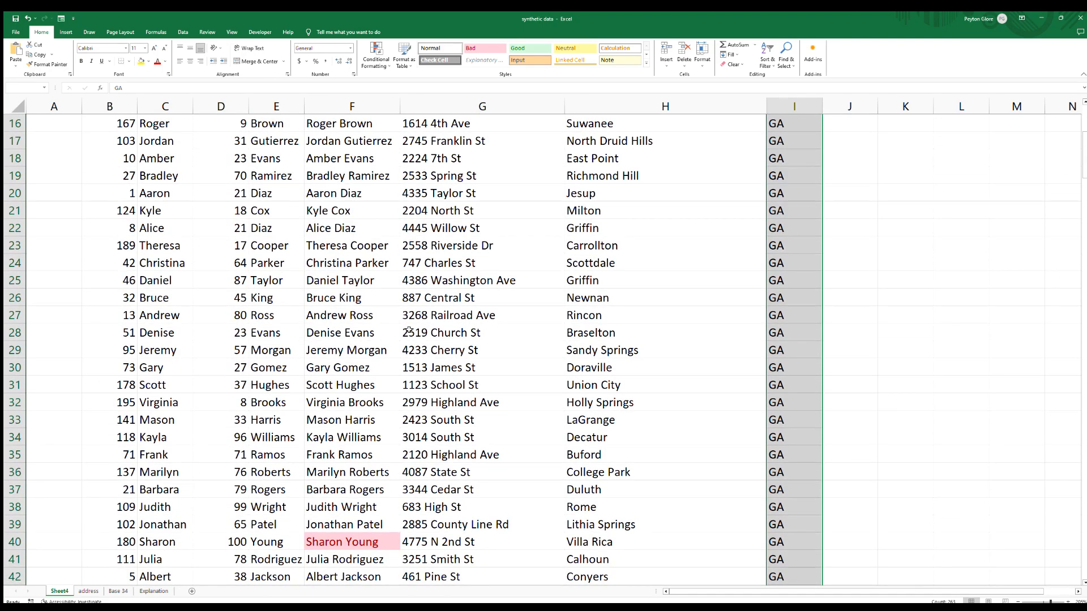
pyautogui.scroll(-4, 408, 332)
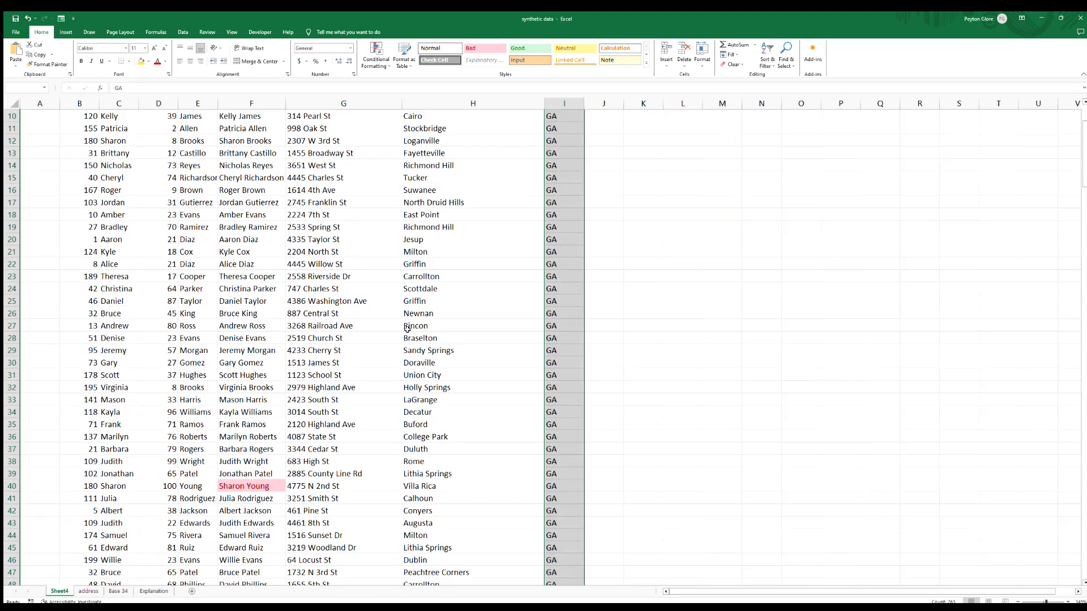
pyautogui.scroll(-8, 356, 365)
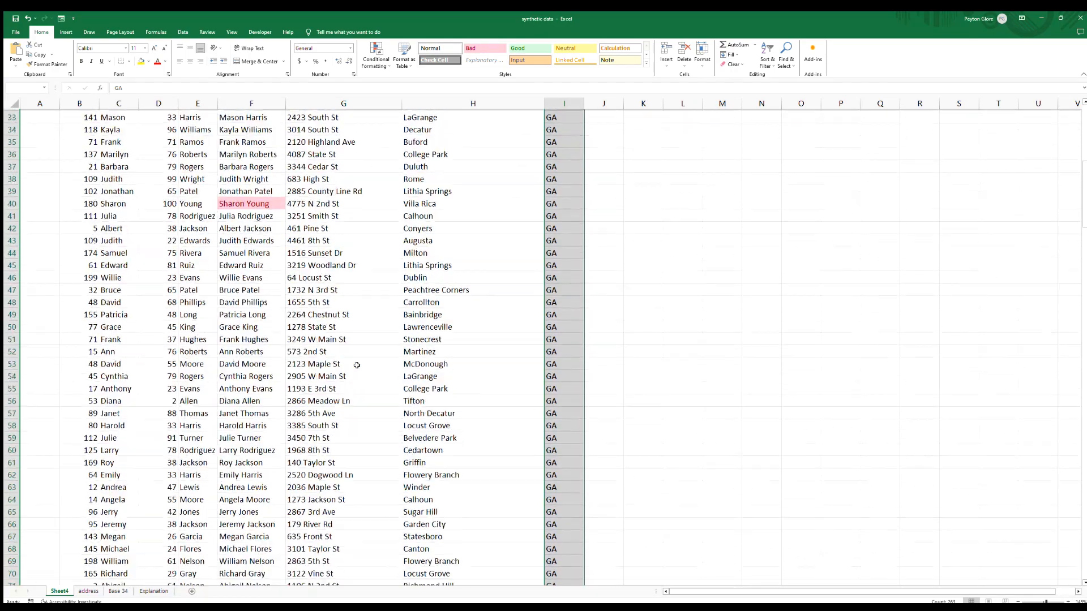
pyautogui.scroll(-14, 357, 365)
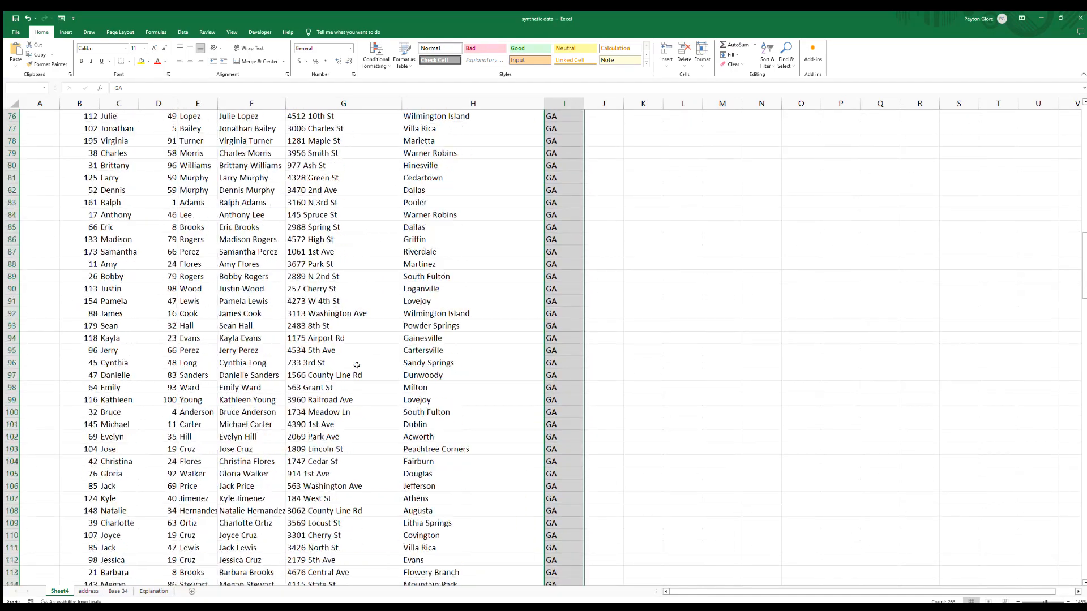
pyautogui.scroll(-16, 356, 365)
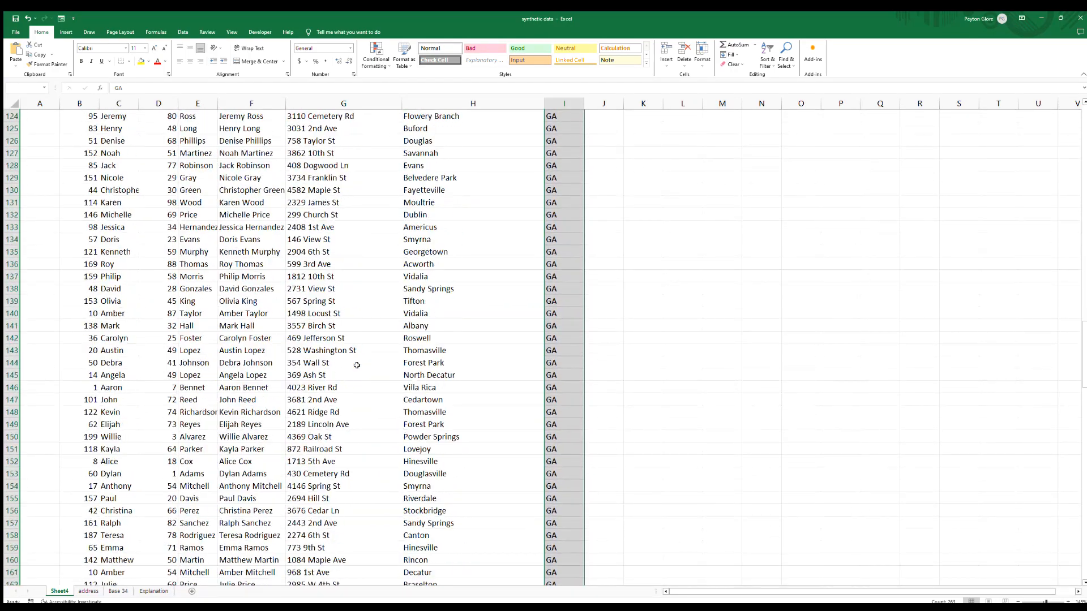
# Review the generated name and address rows down to row 270 and back up to the top.
pyautogui.scroll(-20, 357, 365)
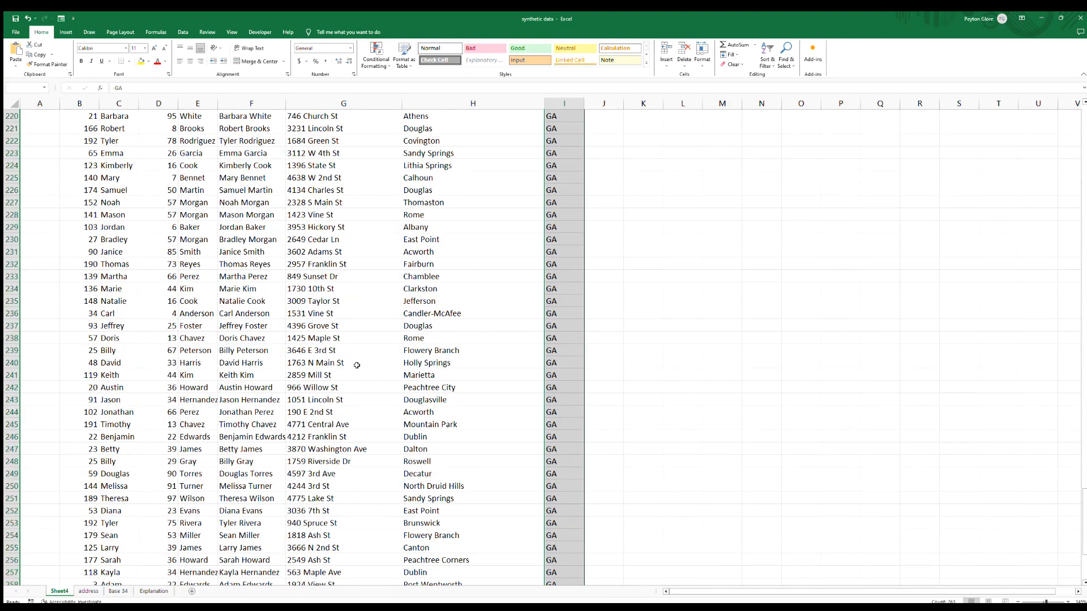
pyautogui.scroll(-9, 357, 365)
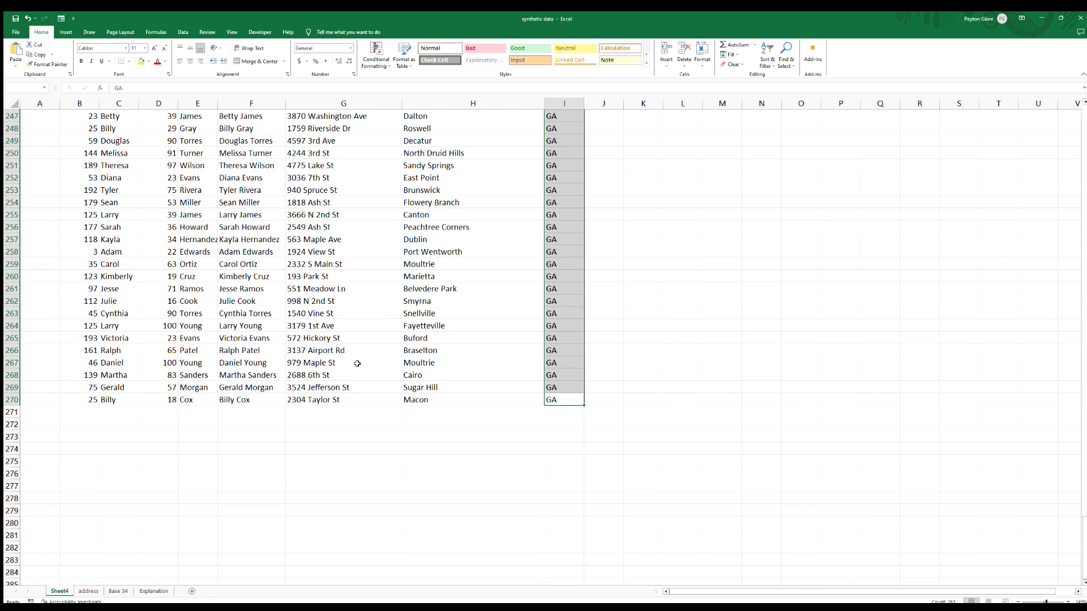
pyautogui.scroll(1, 392, 328)
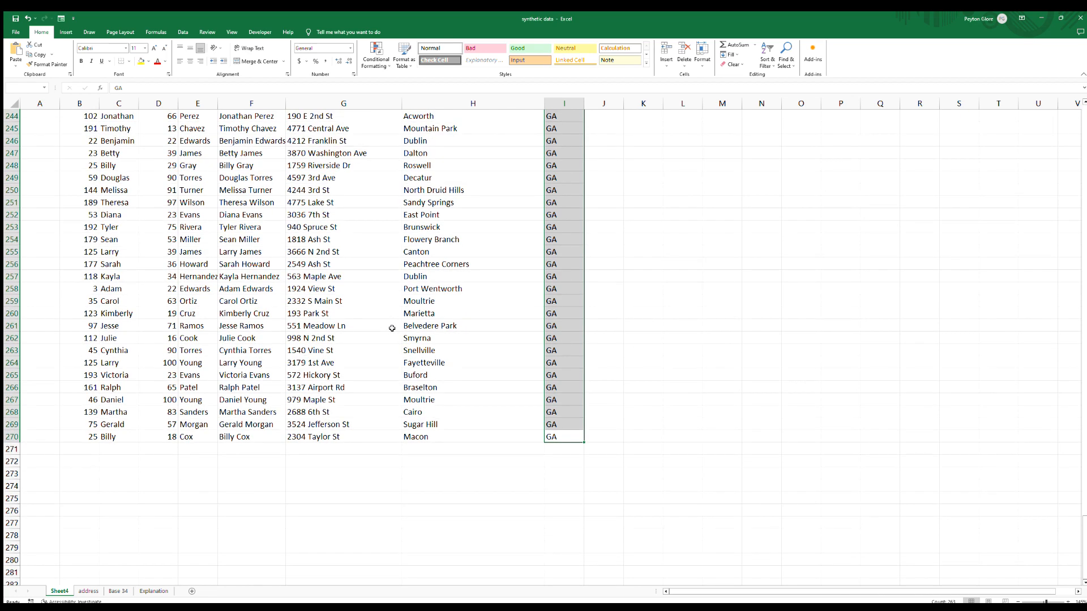
pyautogui.scroll(2, 392, 328)
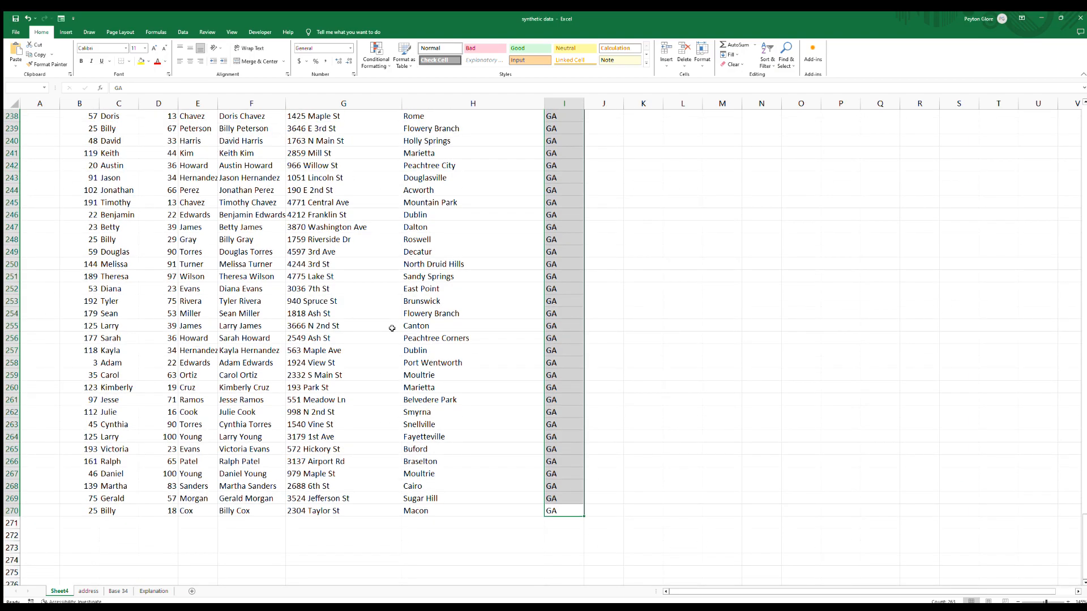
pyautogui.scroll(20, 391, 328)
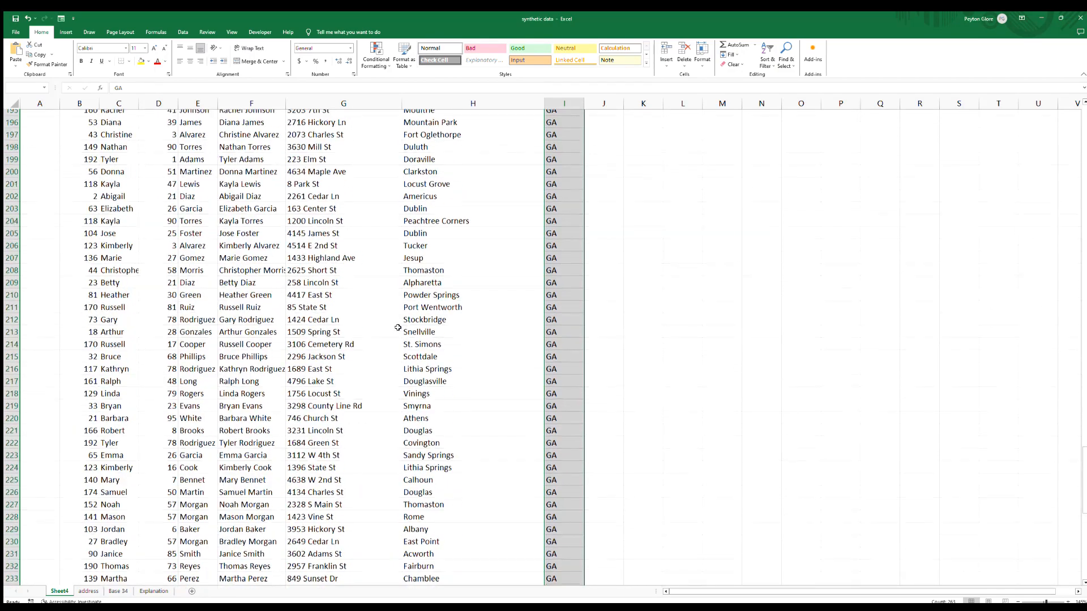
pyautogui.scroll(19, 401, 326)
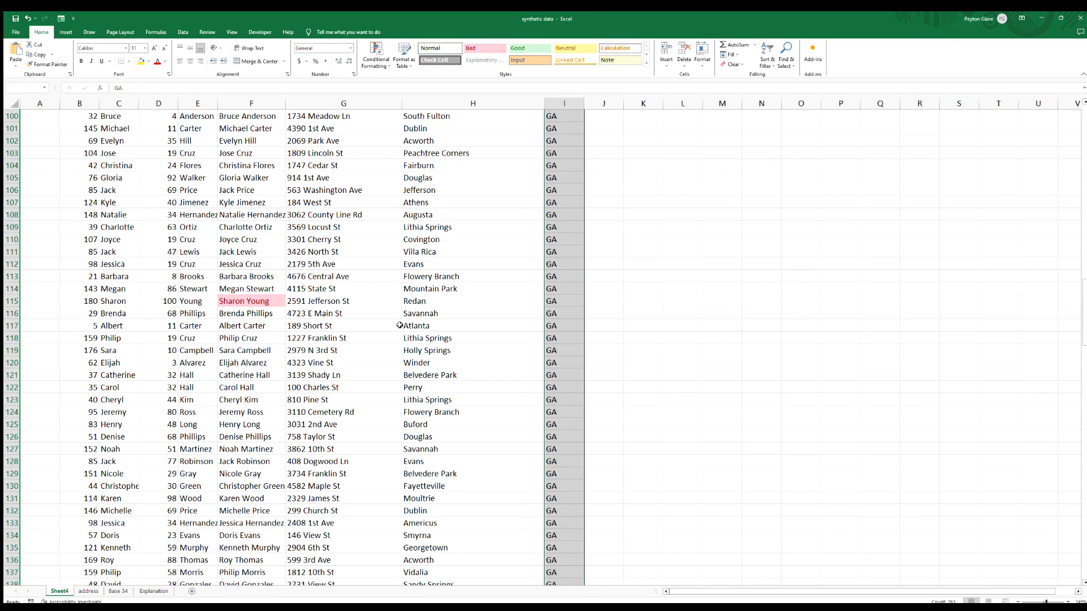
pyautogui.scroll(6, 399, 323)
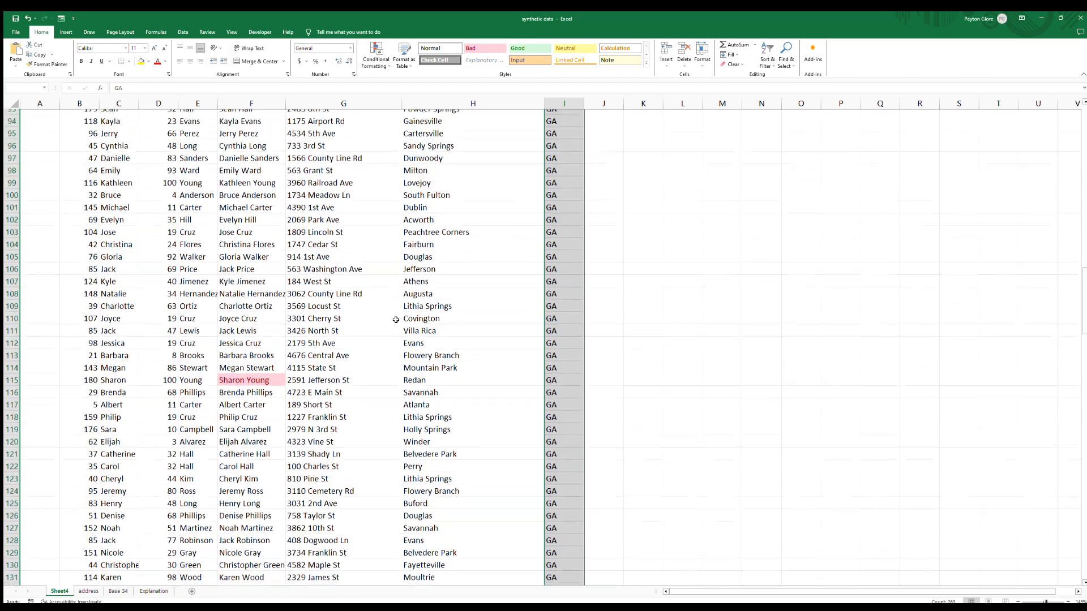
pyautogui.scroll(1, 395, 321)
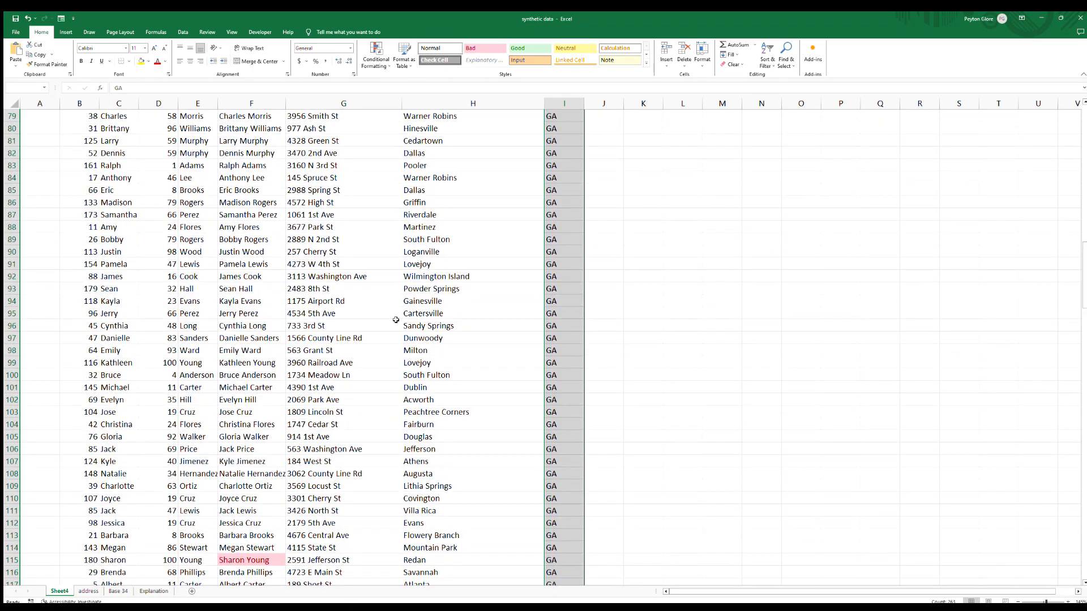
pyautogui.scroll(14, 395, 320)
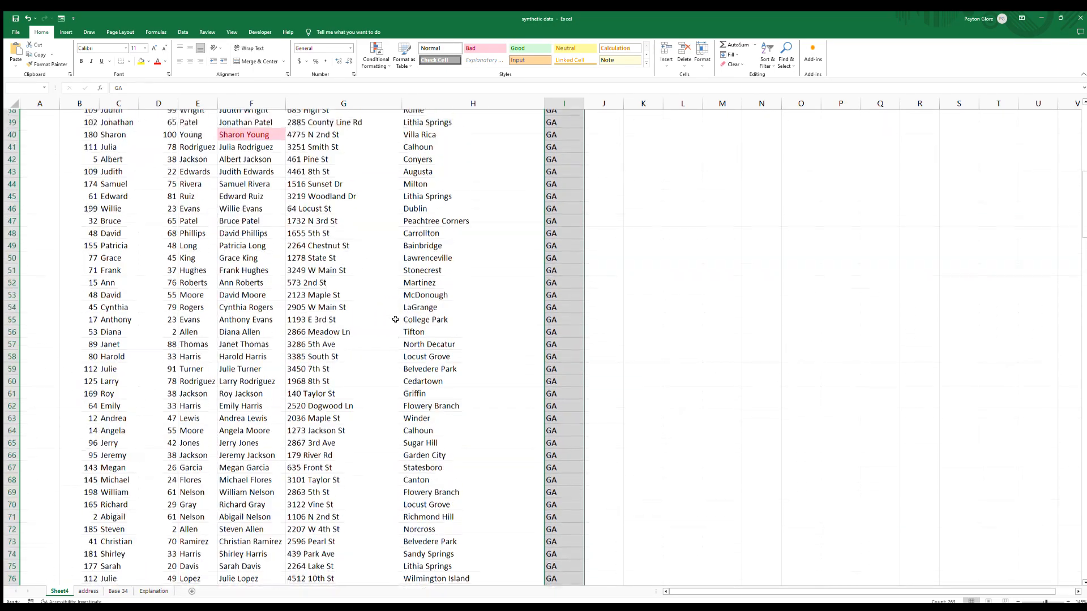
pyautogui.scroll(12, 395, 320)
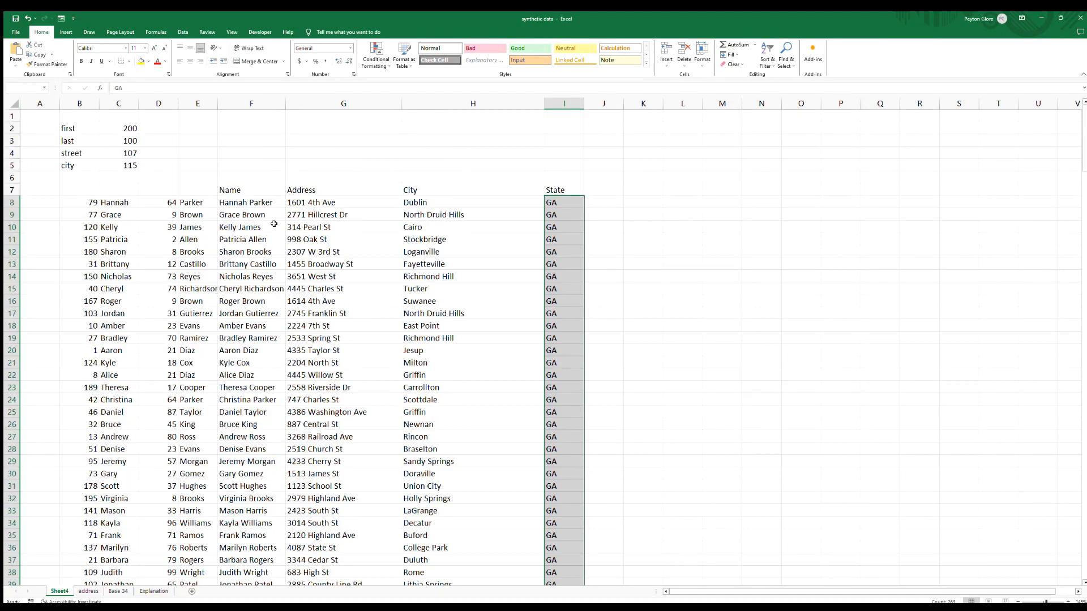
# Copy the generated Name, Address, City and State table from F7 down to row 270.
pyautogui.click(256, 191)
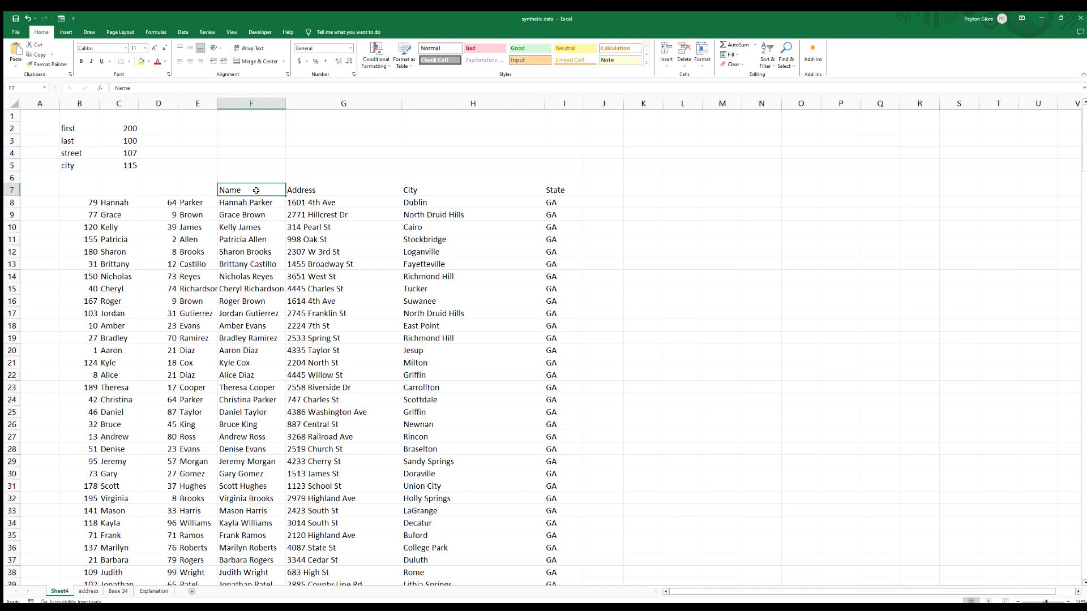
pyautogui.hotkey('ctrl', 'shift', 'Right')
pyautogui.hotkey('ctrl', 'shift', 'Right')
pyautogui.hotkey('ctrl', 'shift', 'Left')
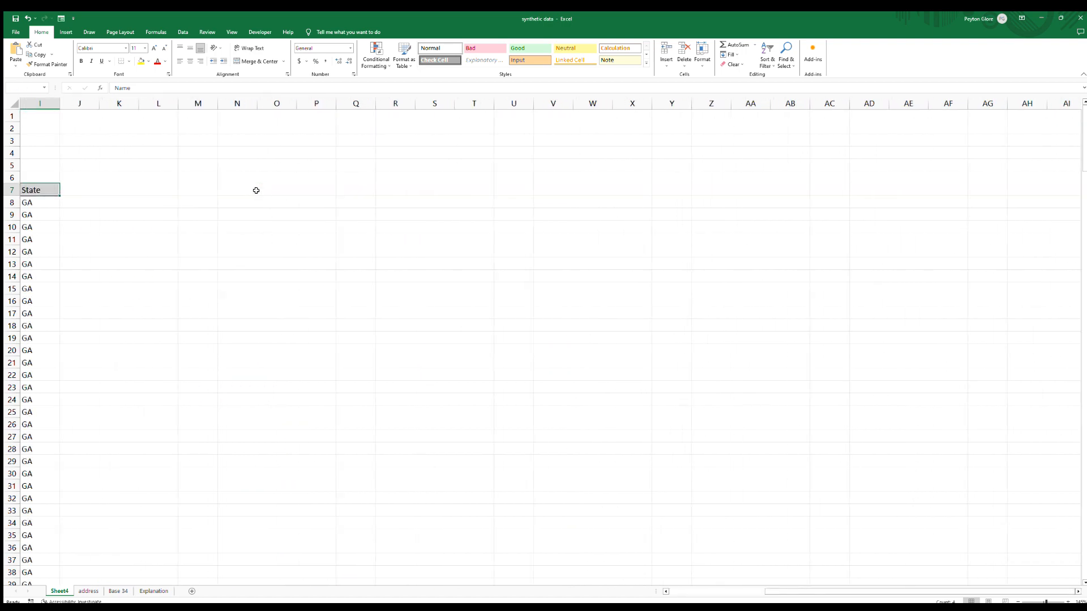
pyautogui.hotkey('shift', 'Left')
pyautogui.hotkey('shift', 'Left')
pyautogui.hotkey('shift', 'Left')
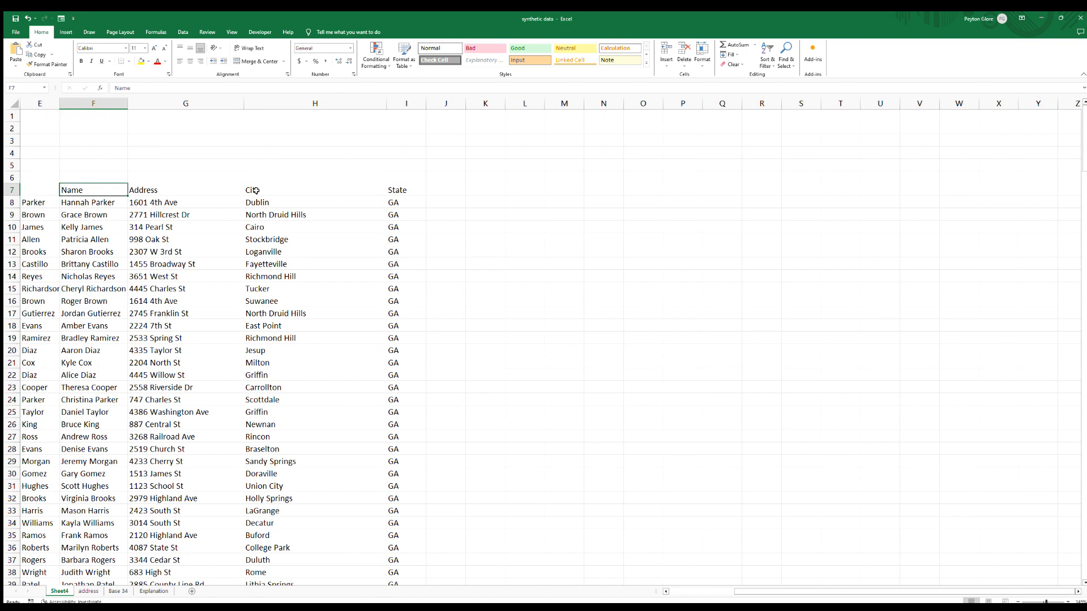
pyautogui.hotkey('shift', 'Right')
pyautogui.hotkey('shift', 'Right')
pyautogui.hotkey('shift', 'Right')
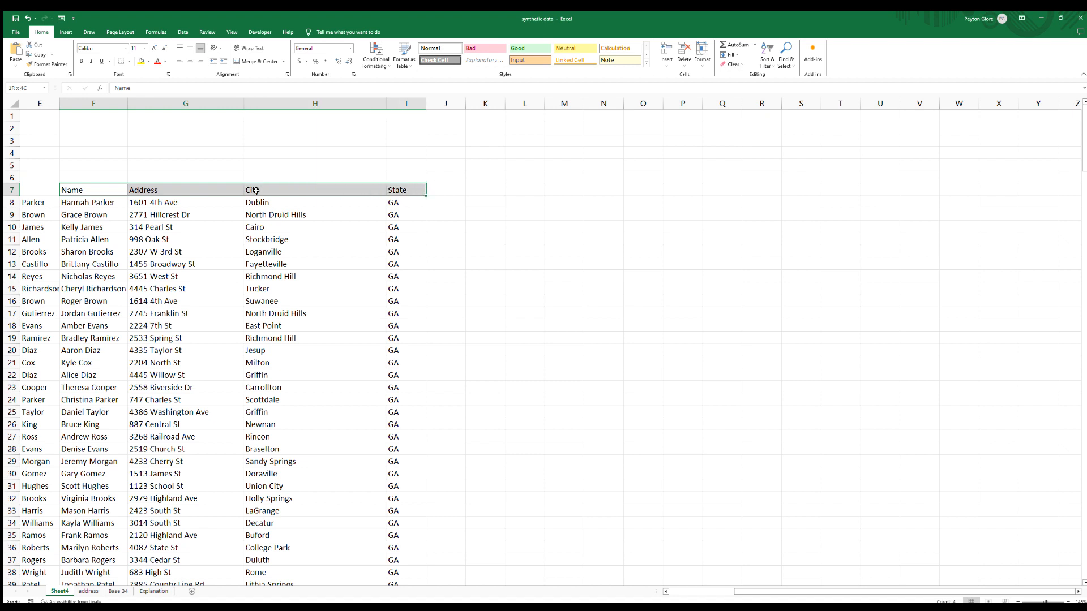
pyautogui.hotkey('shift', 'Left')
pyautogui.hotkey('shift', 'Left')
pyautogui.hotkey('shift', 'Left')
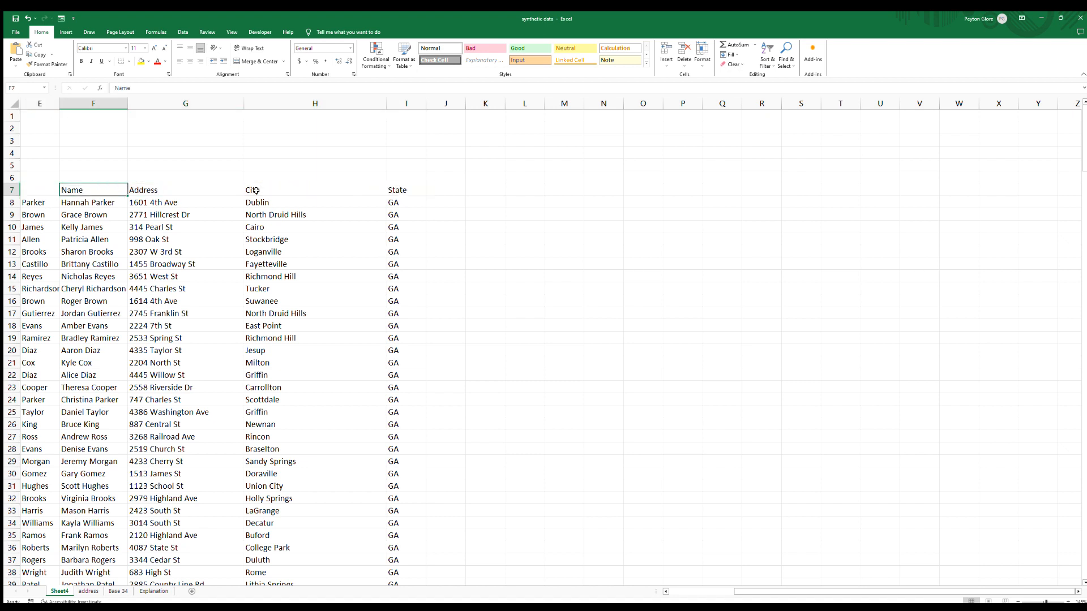
pyautogui.hotkey('ctrl', 'shift', 'Right')
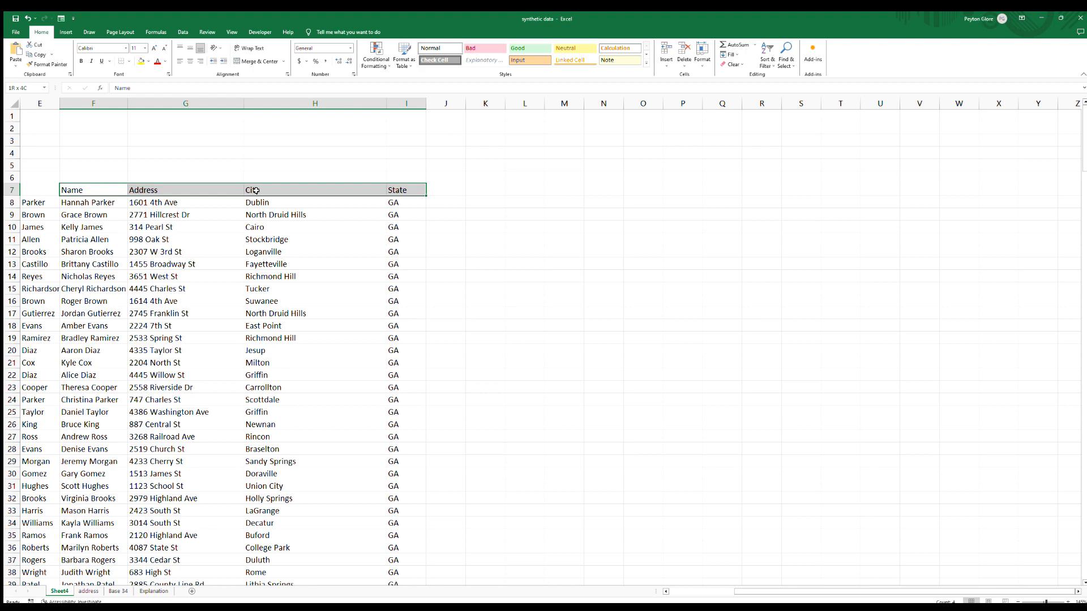
pyautogui.hotkey('ctrl', 'shift', 'Down')
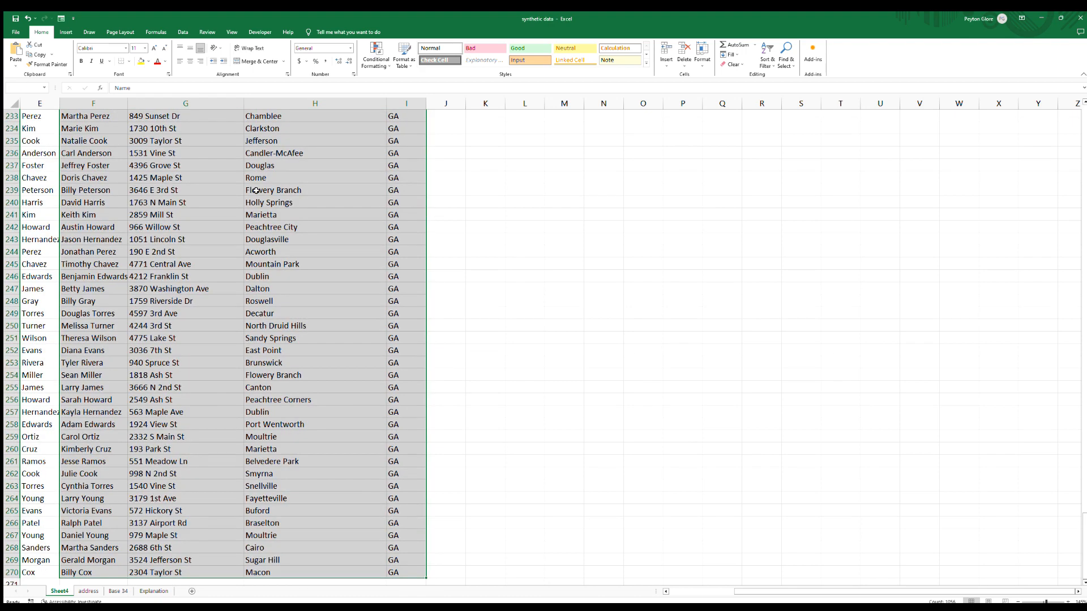
pyautogui.hotkey('ctrl', 'c')
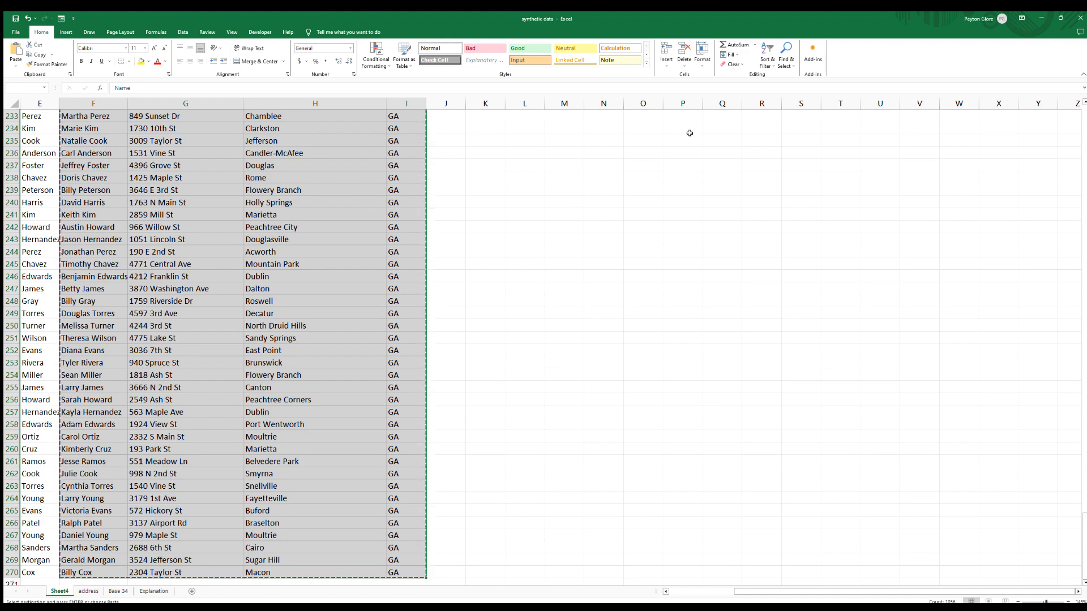
# Paste the copied table into a new area starting at cell N1.
pyautogui.press('Up')
pyautogui.press('Up')
pyautogui.press('Up')
pyautogui.press('Up')
pyautogui.press('Up')
pyautogui.press('Up')
pyautogui.press('Right')
pyautogui.press('Right')
pyautogui.press('Right')
pyautogui.press('Right')
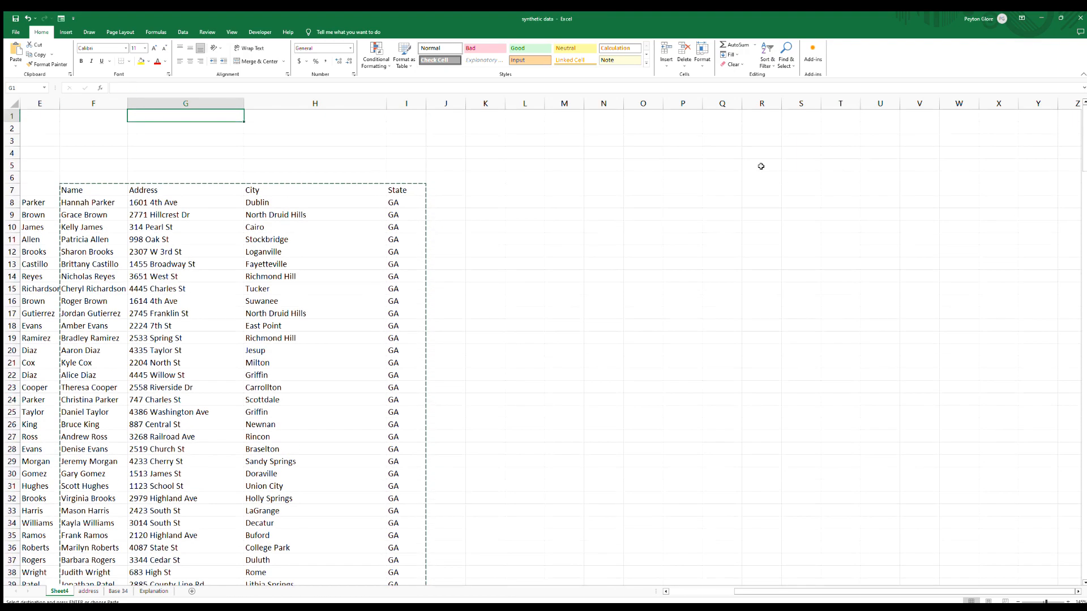
pyautogui.press('Right')
pyautogui.press('Right')
pyautogui.press('Right')
pyautogui.press('Right')
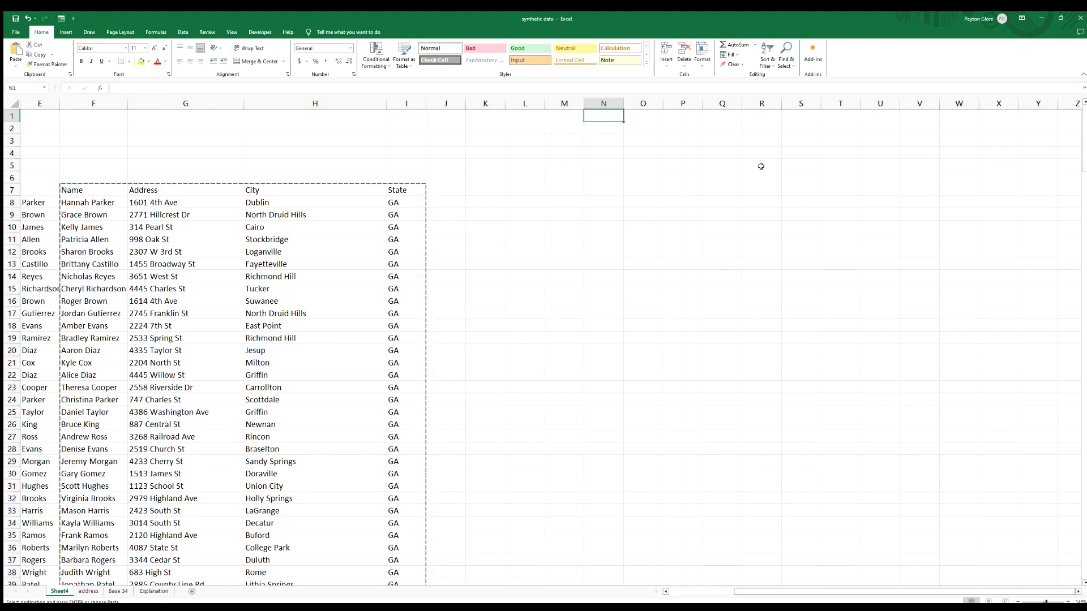
pyautogui.click(1078, 593)
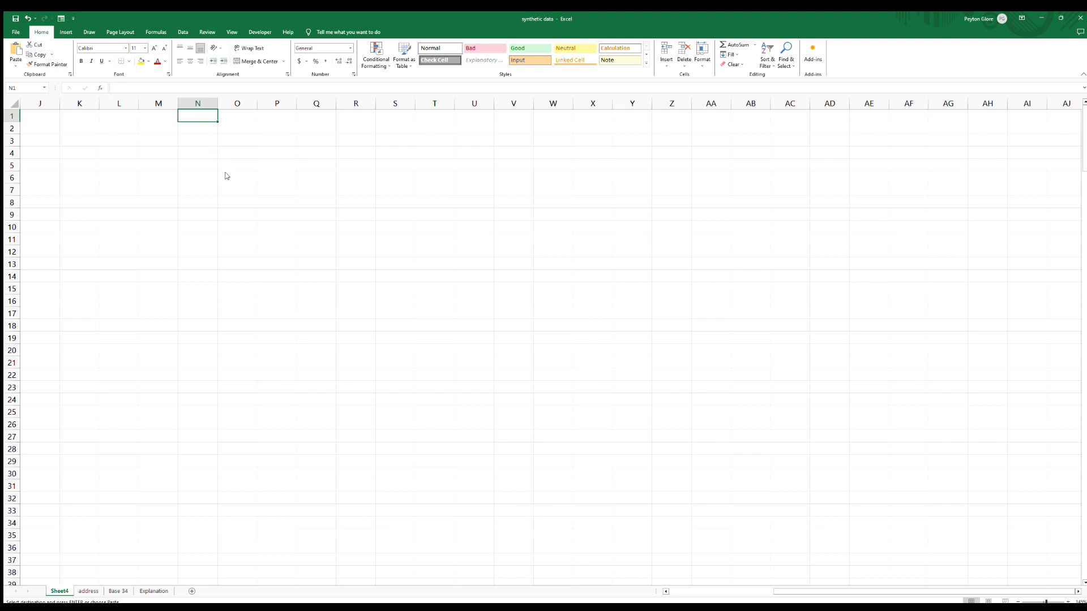
pyautogui.hotkey('ctrl', 'v')
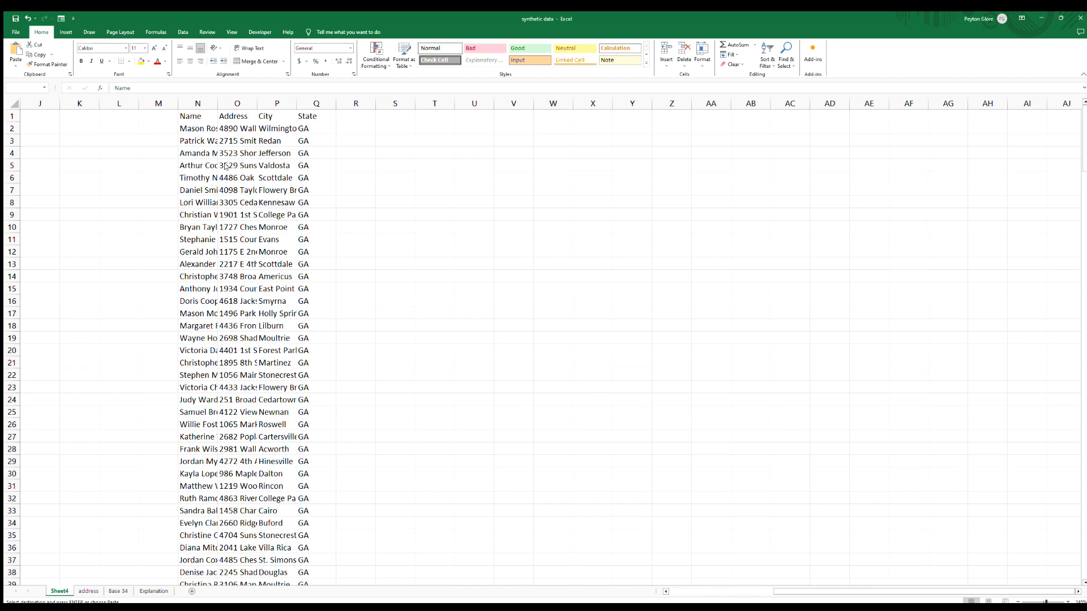
# Autofit the widths of the pasted columns N through Q.
pyautogui.click(211, 104)
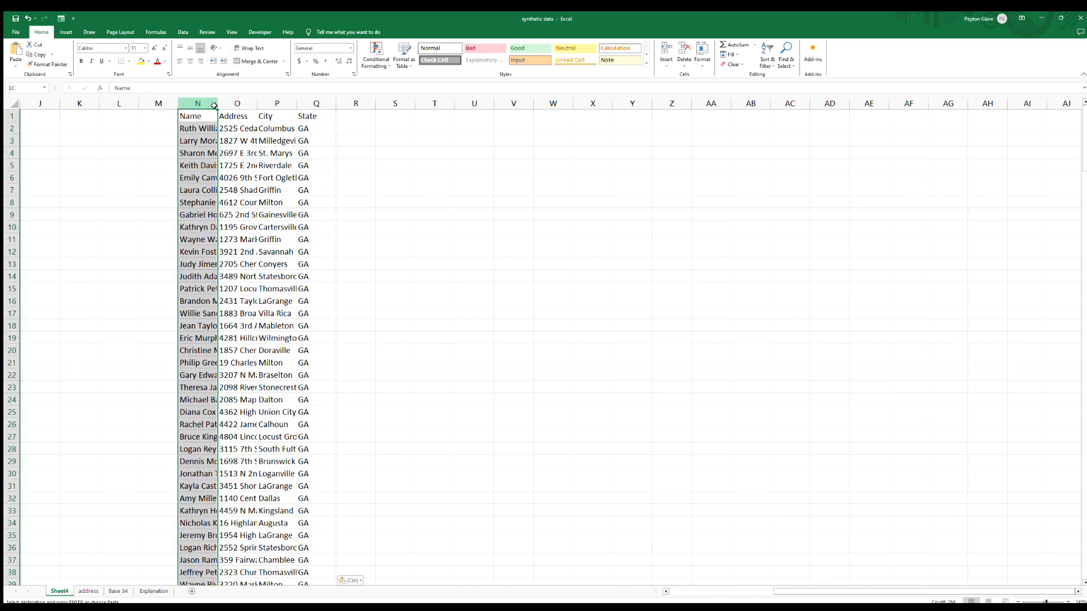
pyautogui.moveTo(214, 105); pyautogui.dragTo(317, 104)
pyautogui.doubleClick(336, 104)
pyautogui.click(340, 178)
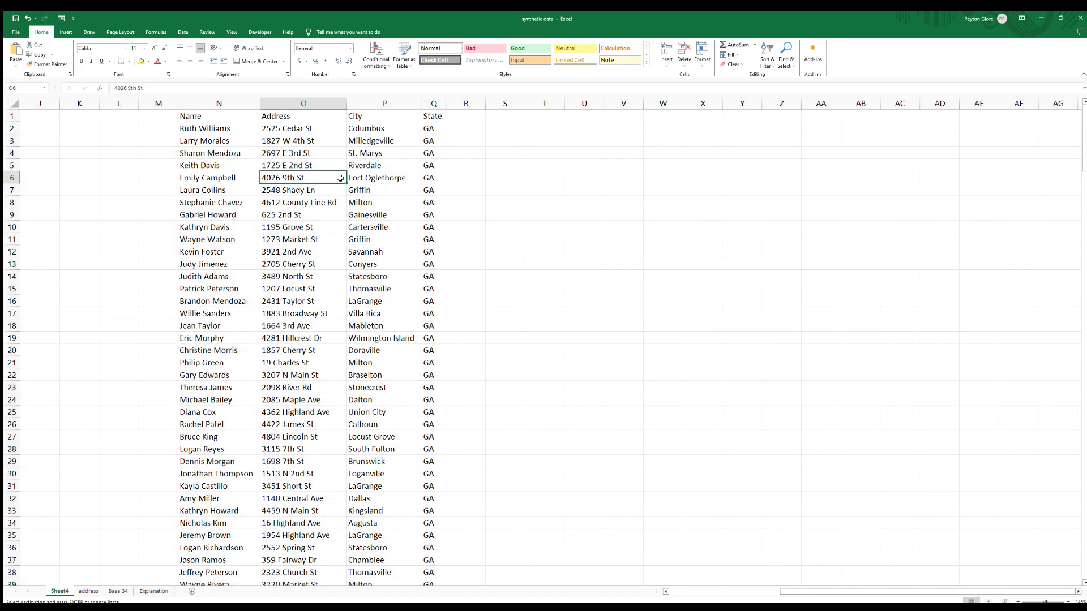
pyautogui.click(233, 128)
pyautogui.click(284, 131)
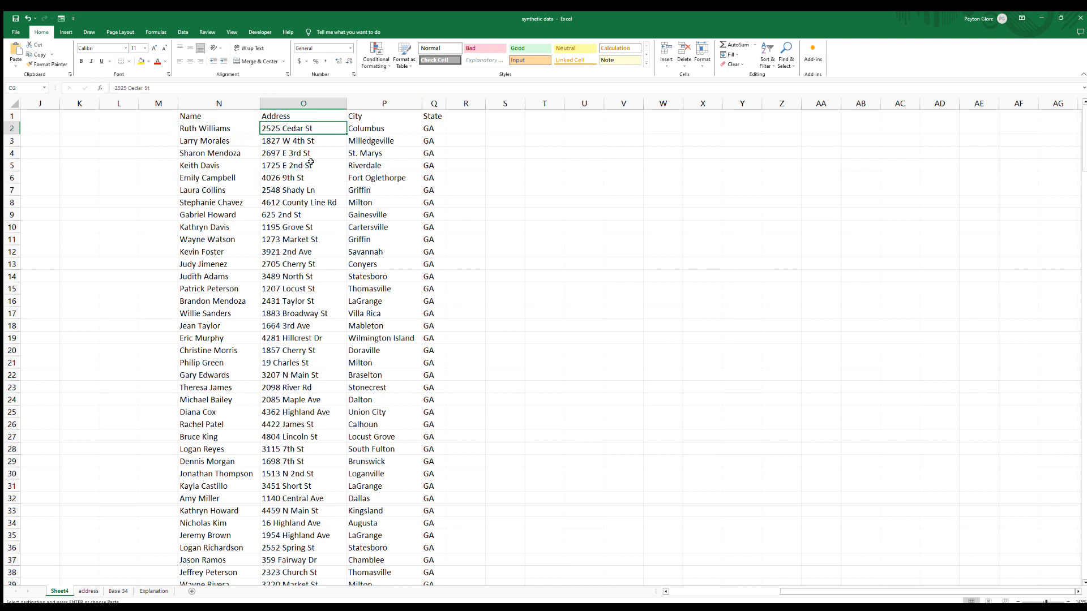
pyautogui.click(311, 163)
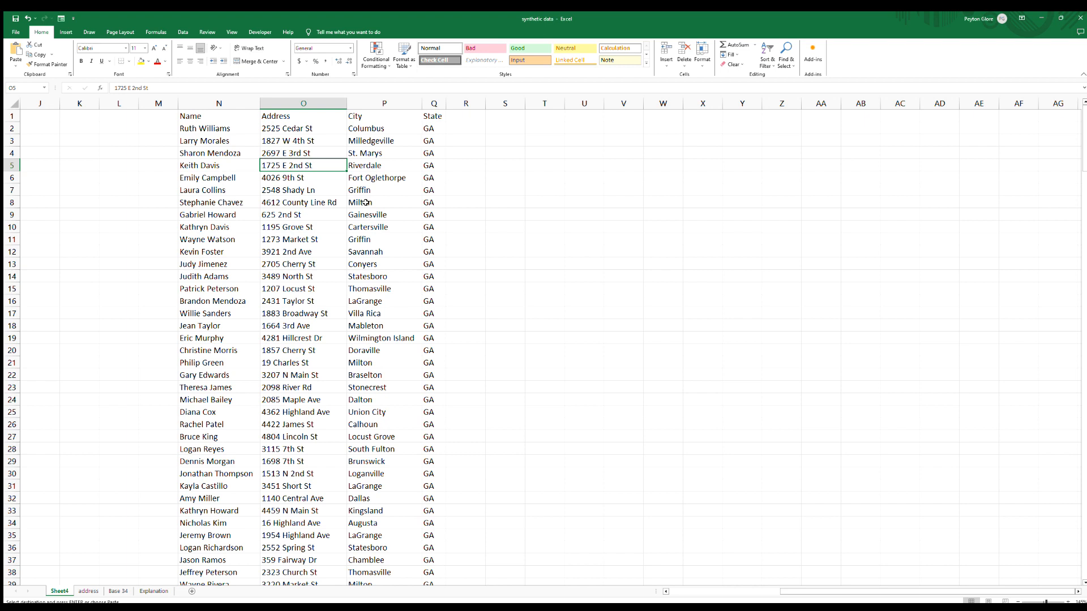
pyautogui.click(312, 200)
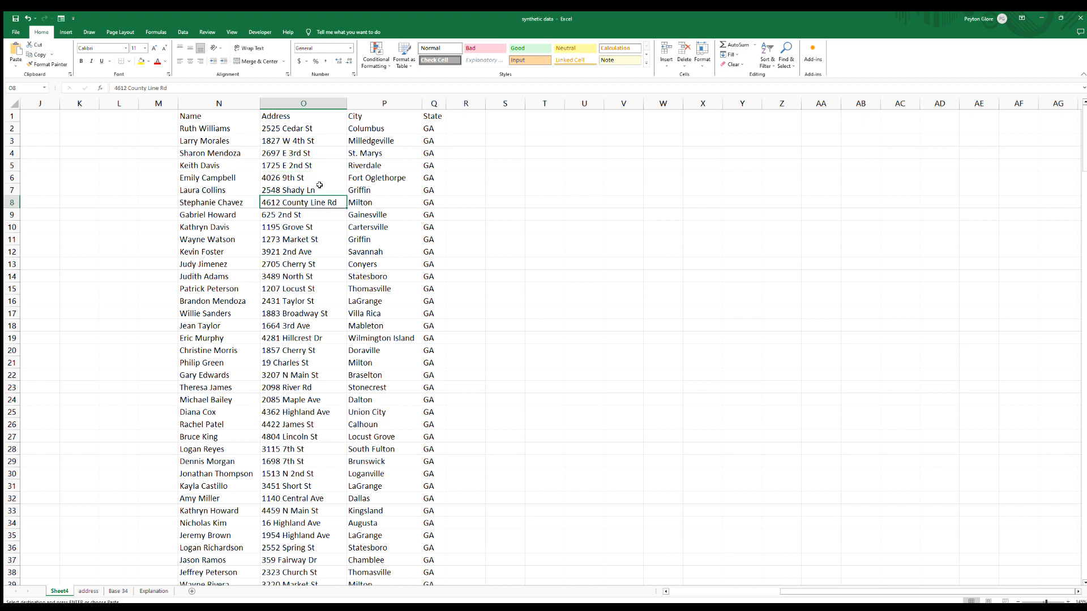
# Recalculate the workbook several times to regenerate the random names and addresses.
pyautogui.press('Escape')
pyautogui.press('Left')
pyautogui.press('Left')
pyautogui.press('Left')
pyautogui.press('Left')
pyautogui.press('Left')
pyautogui.press('Left')
pyautogui.press('Left')
pyautogui.press('Left')
pyautogui.press('Left')
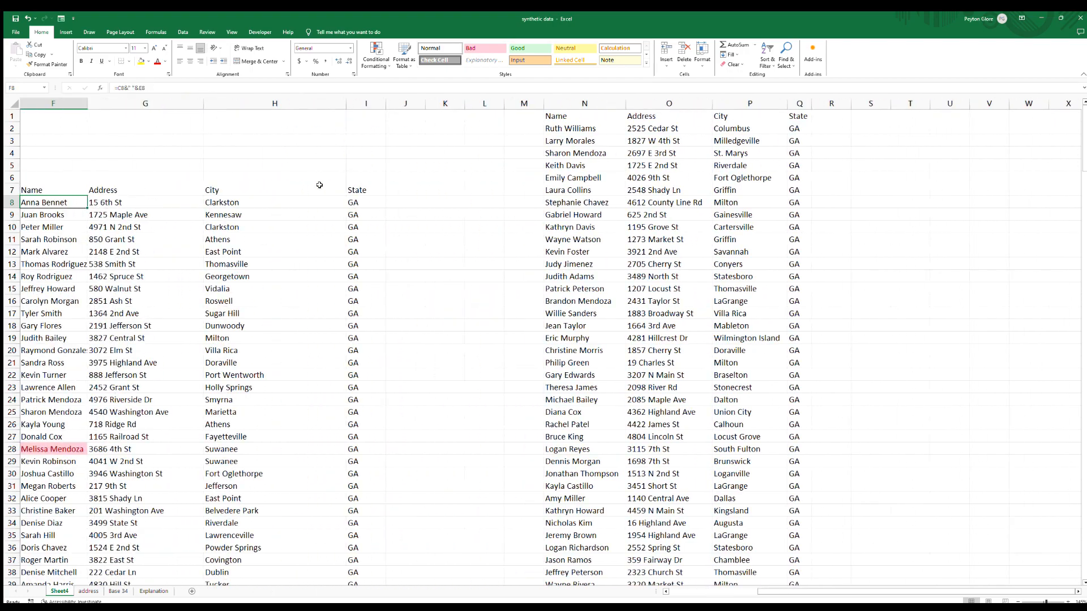
pyautogui.press('Left')
pyautogui.press('Left')
pyautogui.press('Left')
pyautogui.press('F9')
pyautogui.press('F9')
pyautogui.press('F9')
pyautogui.press('F9')
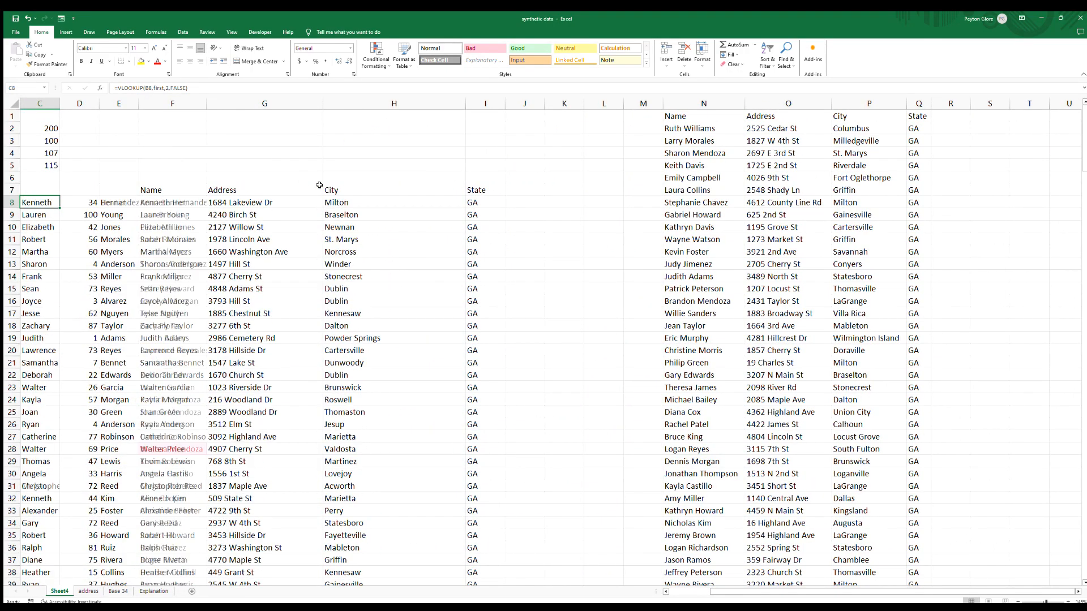
pyautogui.press('F9')
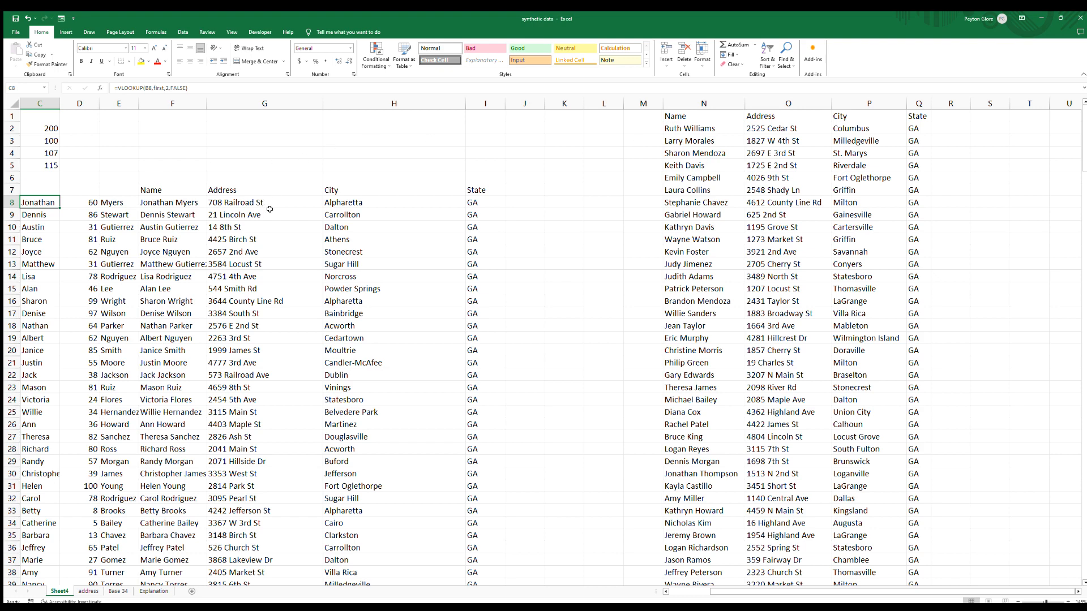
# Switch to the address sheet and review its first name, last name, street and city lists.
pyautogui.click(89, 591)
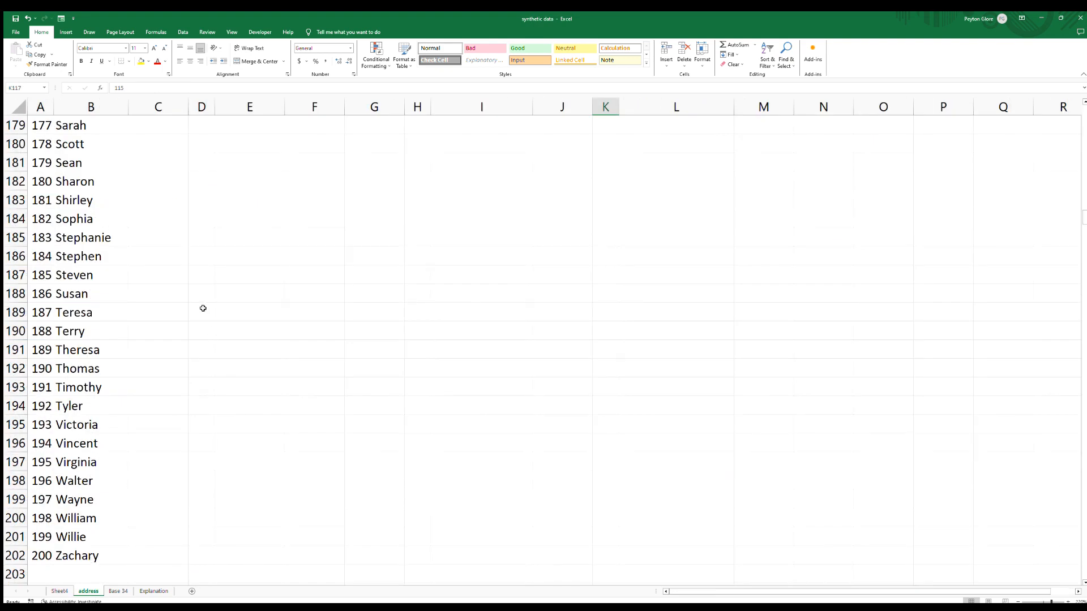
pyautogui.click(395, 380)
pyautogui.press('Home')
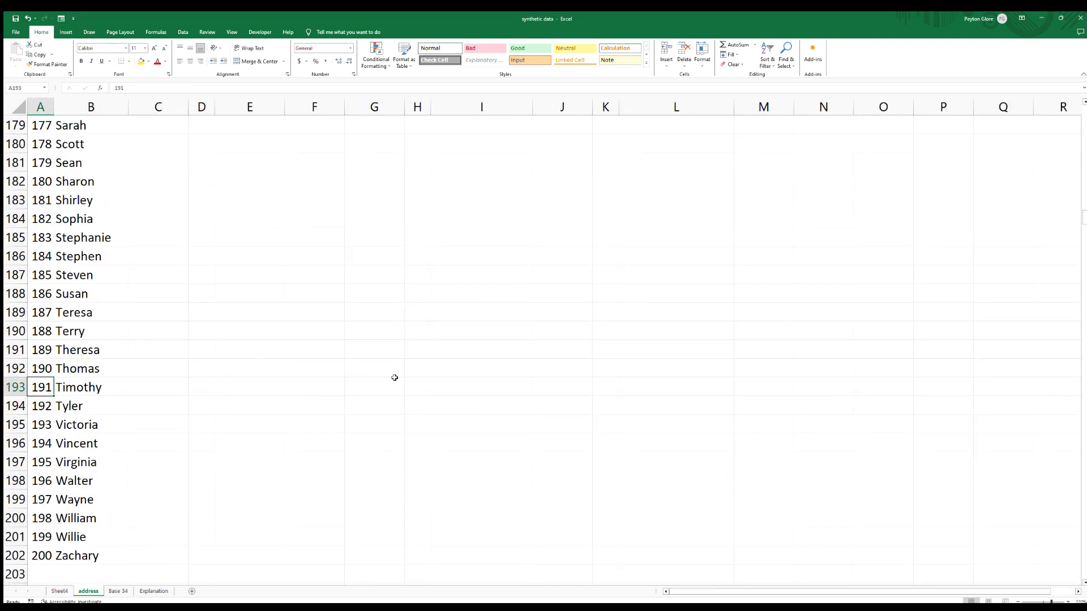
pyautogui.scroll(1, 202, 366)
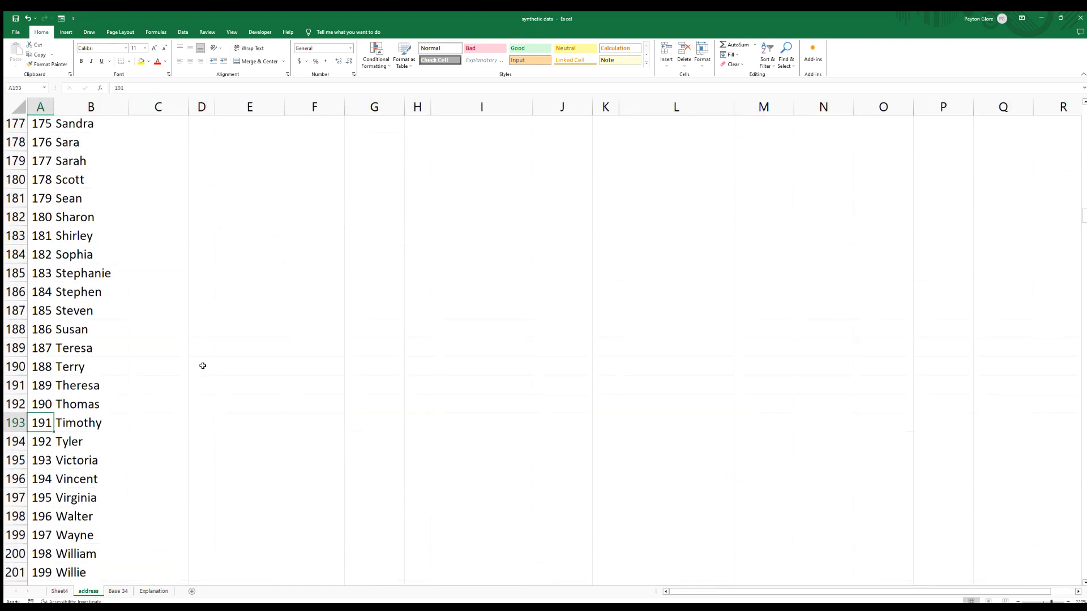
pyautogui.scroll(2, 184, 358)
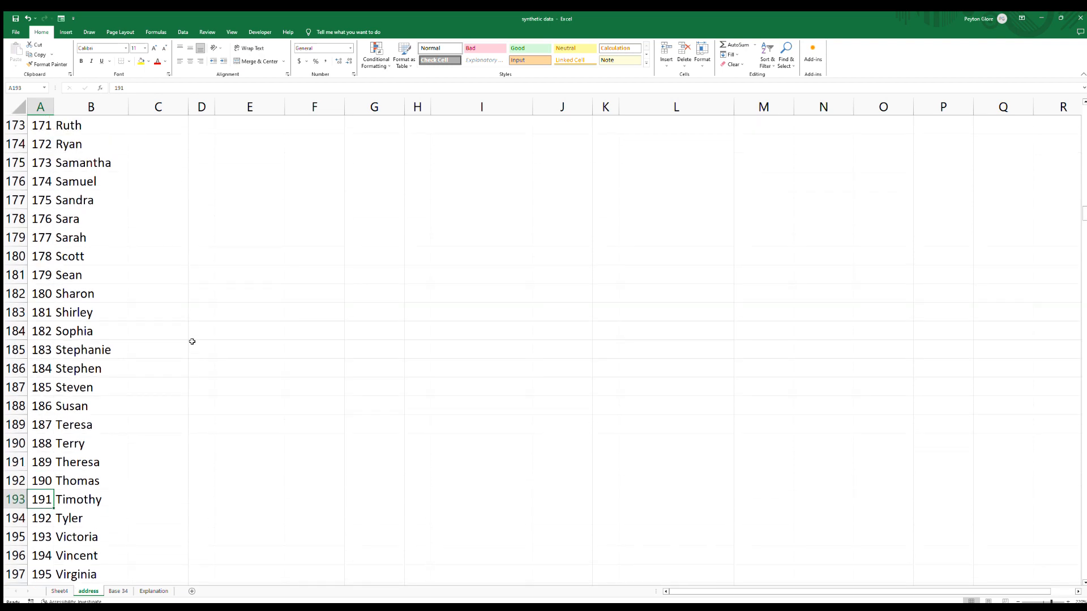
pyautogui.scroll(-1, 193, 341)
pyautogui.scroll(1, 193, 341)
pyautogui.press('Right')
pyautogui.press('Right')
pyautogui.hotkey('ctrl', 'Up')
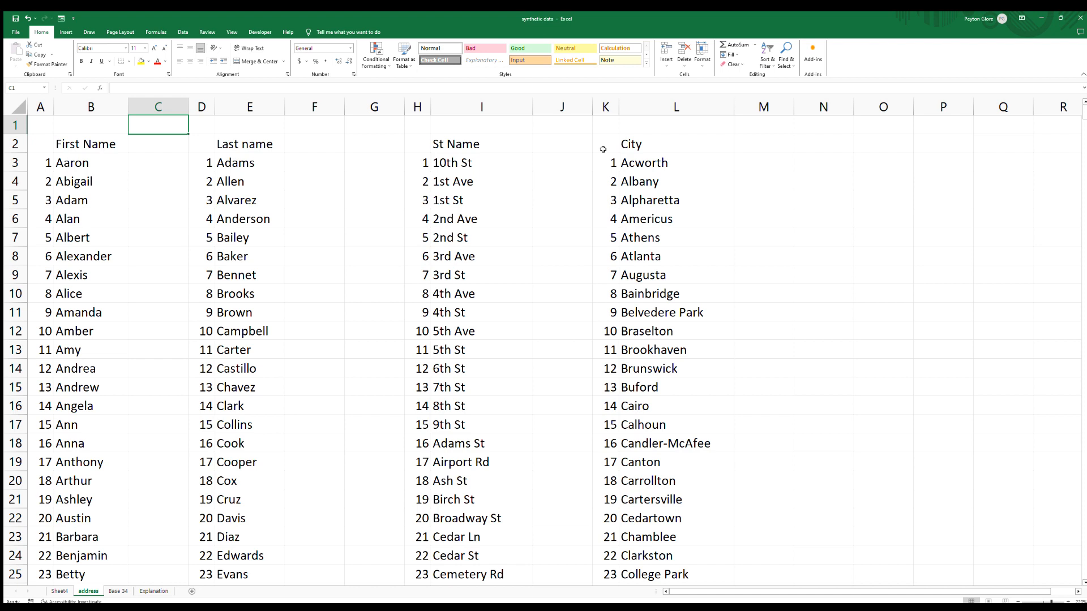
# Enter 111 and 999 in N4:N5, and the text '0001 and 9999 in O4:O5 on the address sheet.
pyautogui.click(824, 174)
pyautogui.write('111')
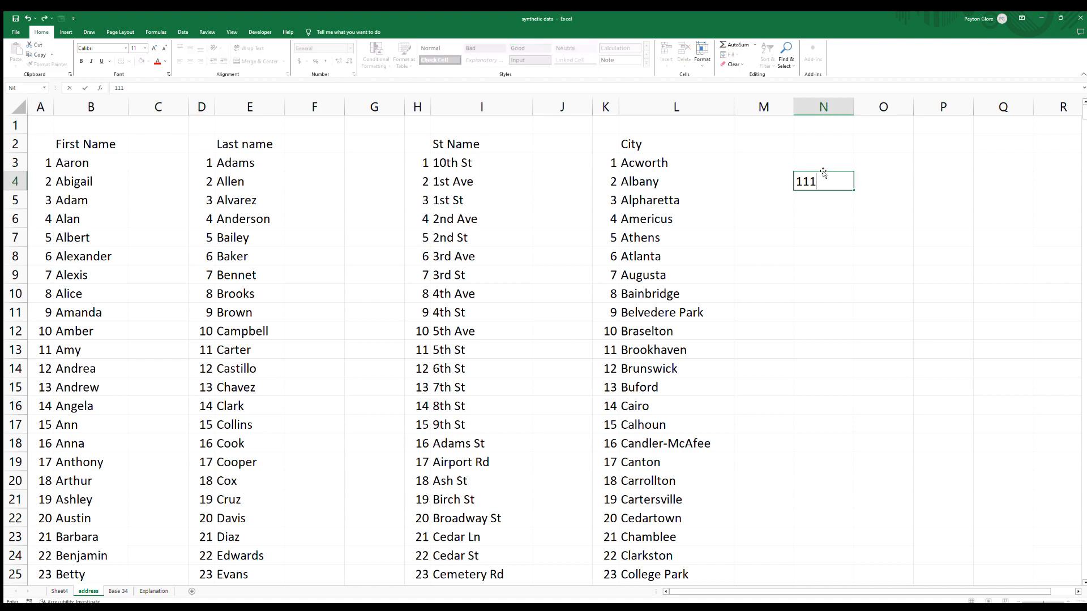
pyautogui.press('Return')
pyautogui.write('999')
pyautogui.press('Return')
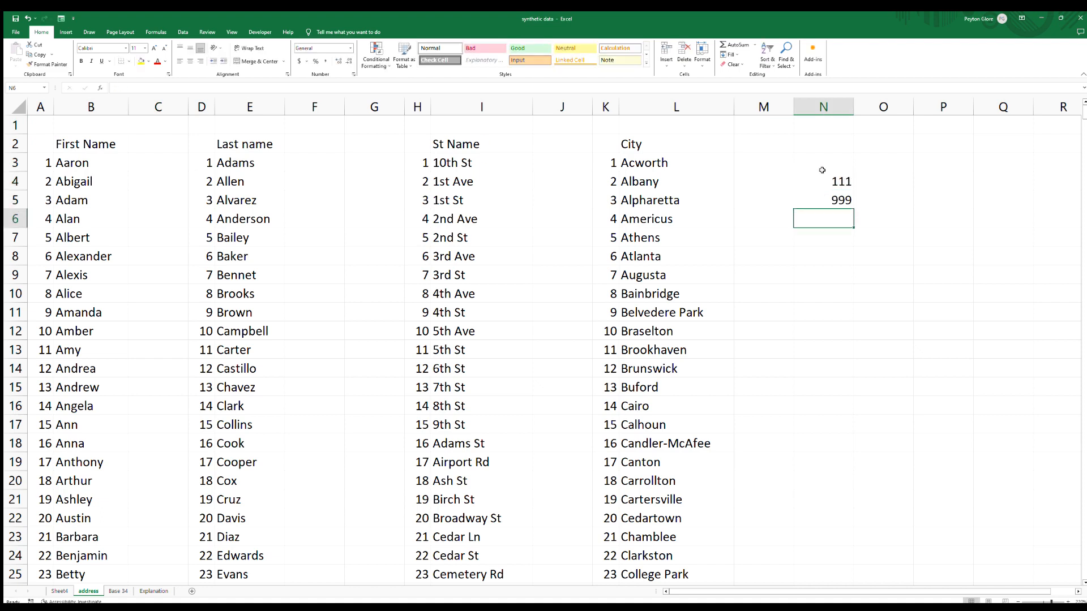
pyautogui.click(865, 176)
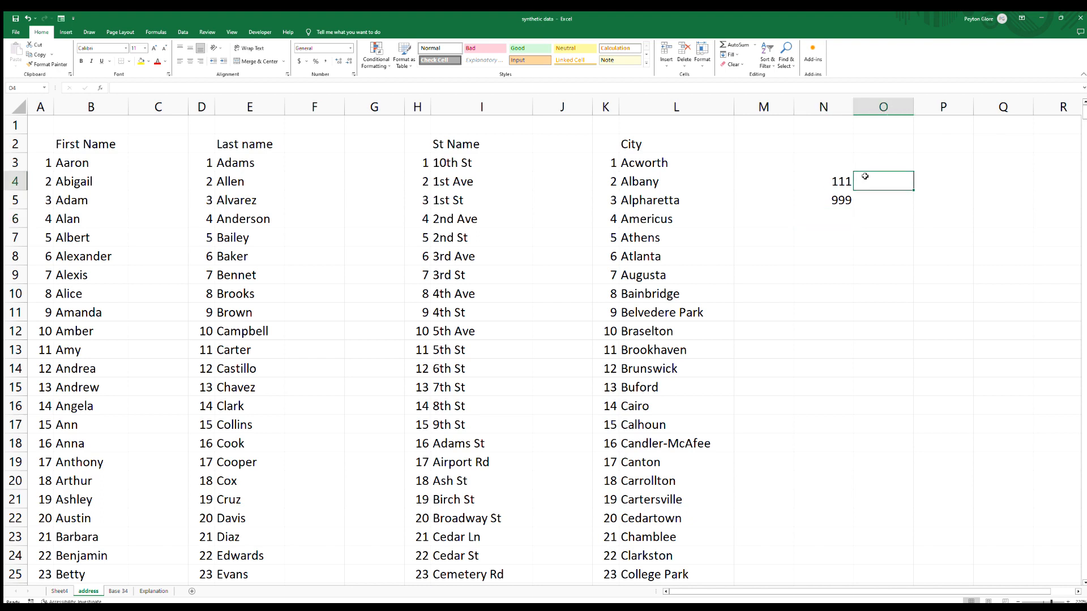
pyautogui.write("'0001")
pyautogui.press('Return')
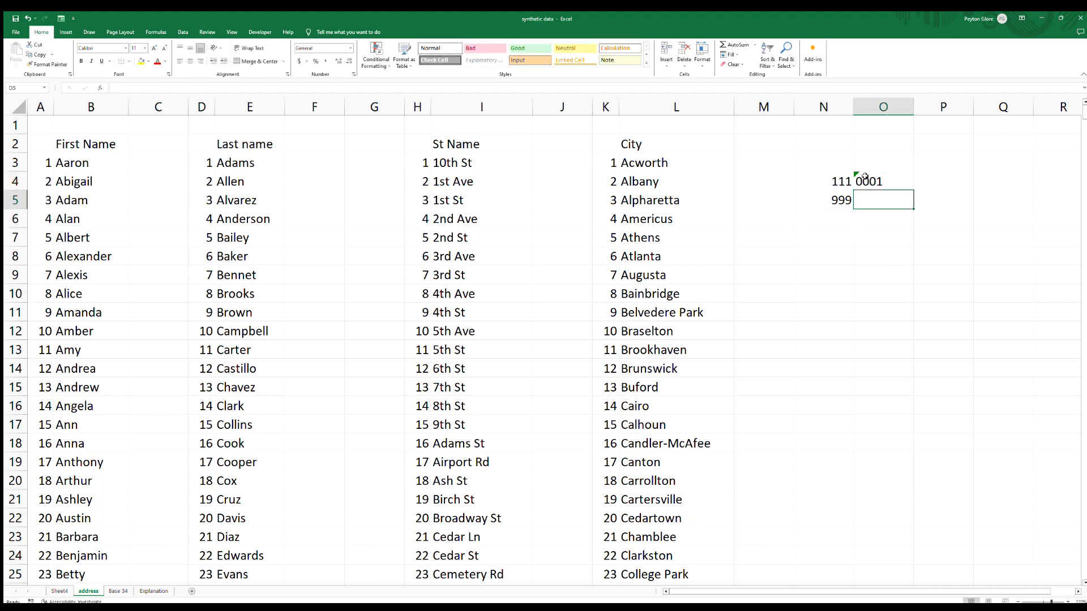
pyautogui.write('9999')
pyautogui.press('Return')
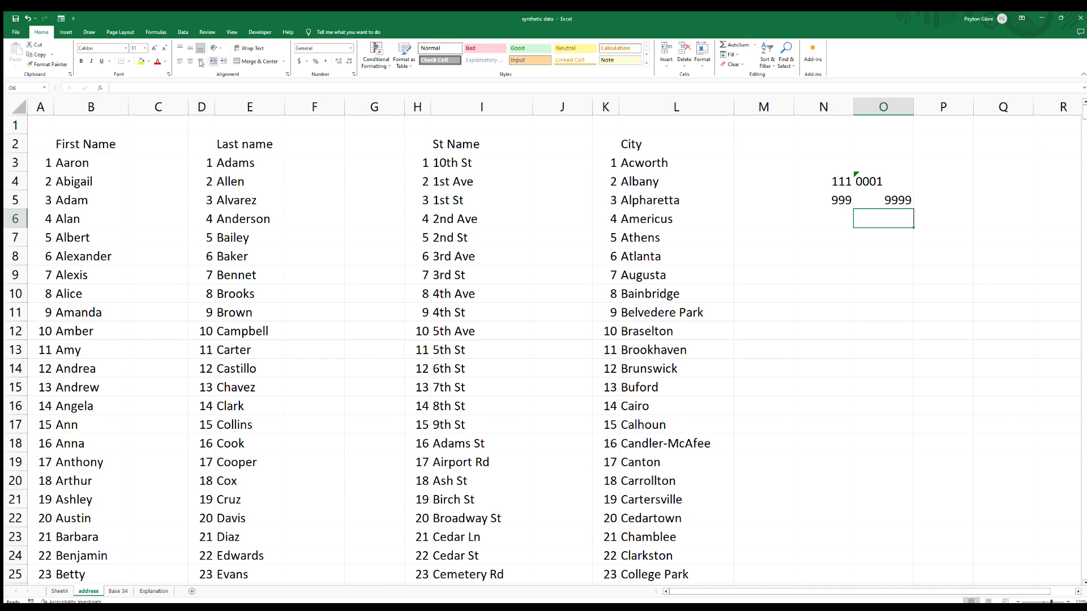
# Enter the formula =RANDBETWEEN(0,1) in cell Q3.
pyautogui.click(48, 167)
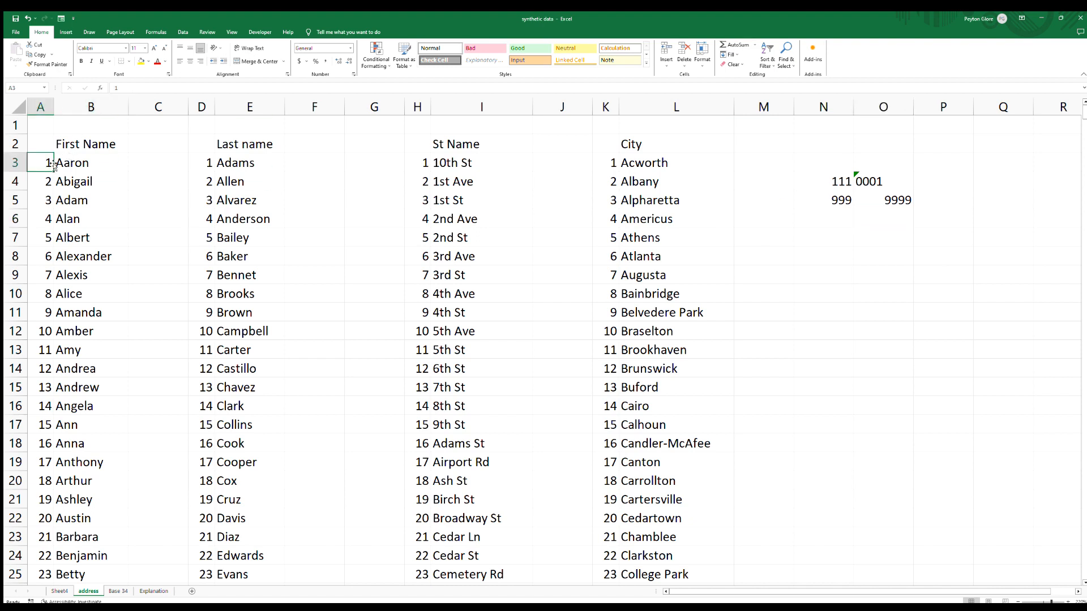
pyautogui.moveTo(56, 163); pyautogui.dragTo(95, 340)
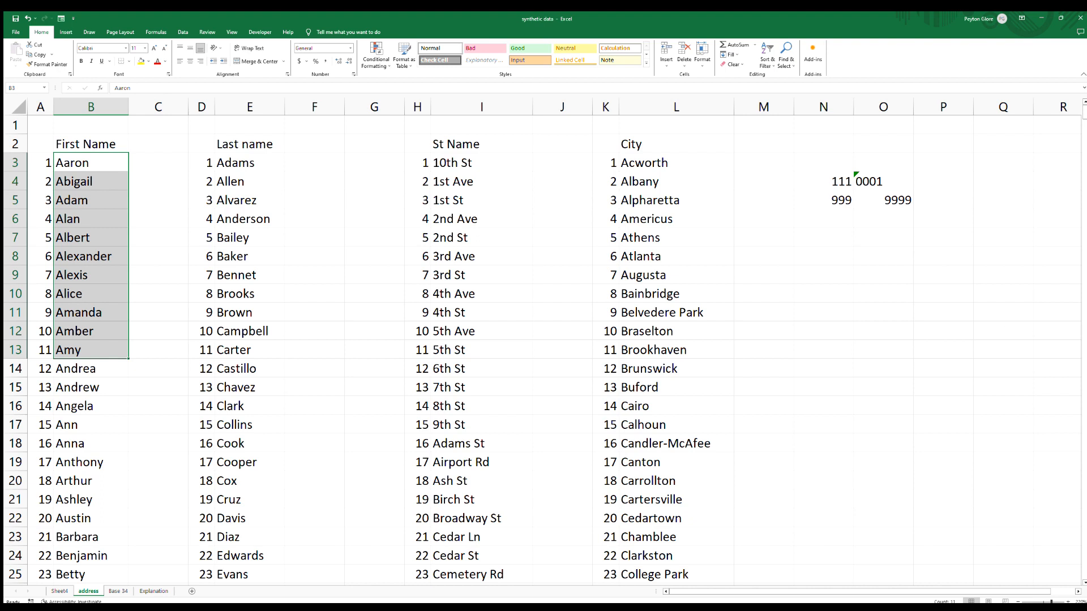
pyautogui.click(1002, 163)
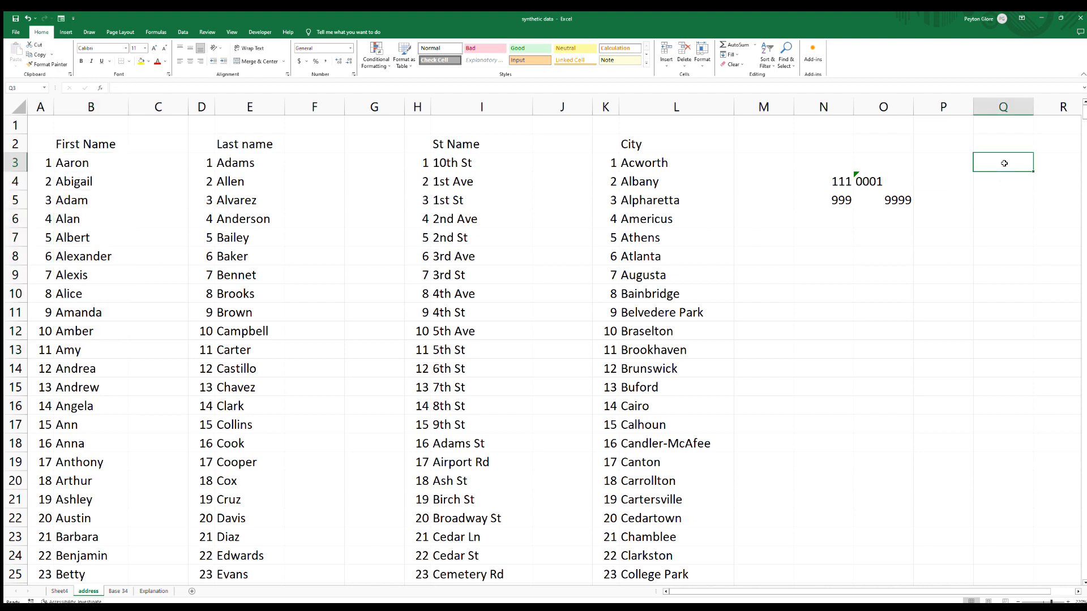
pyautogui.write('=rand')
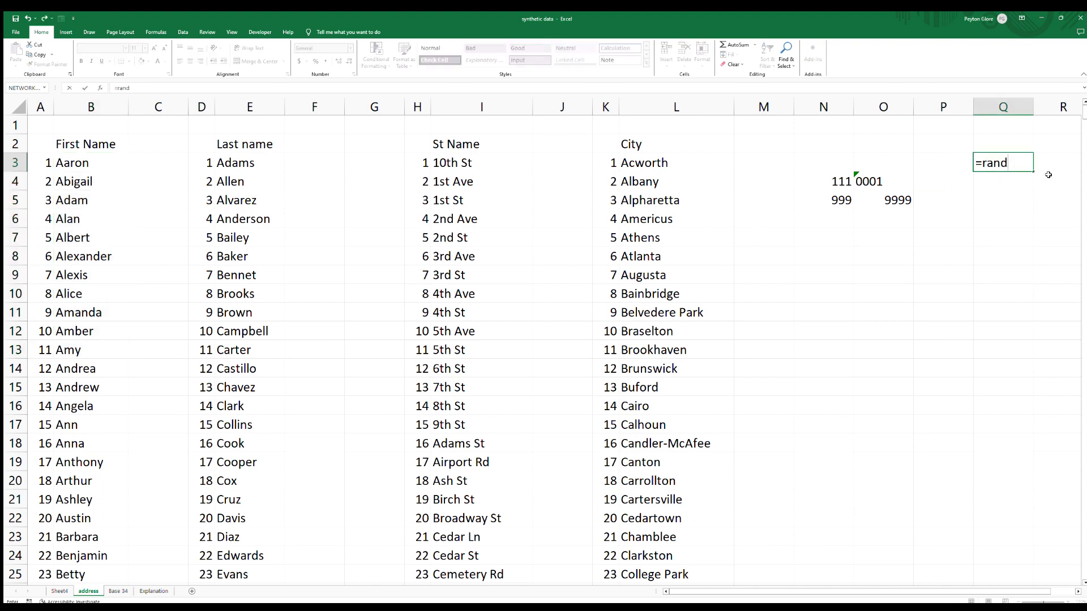
pyautogui.press('Return')
pyautogui.click(1010, 160)
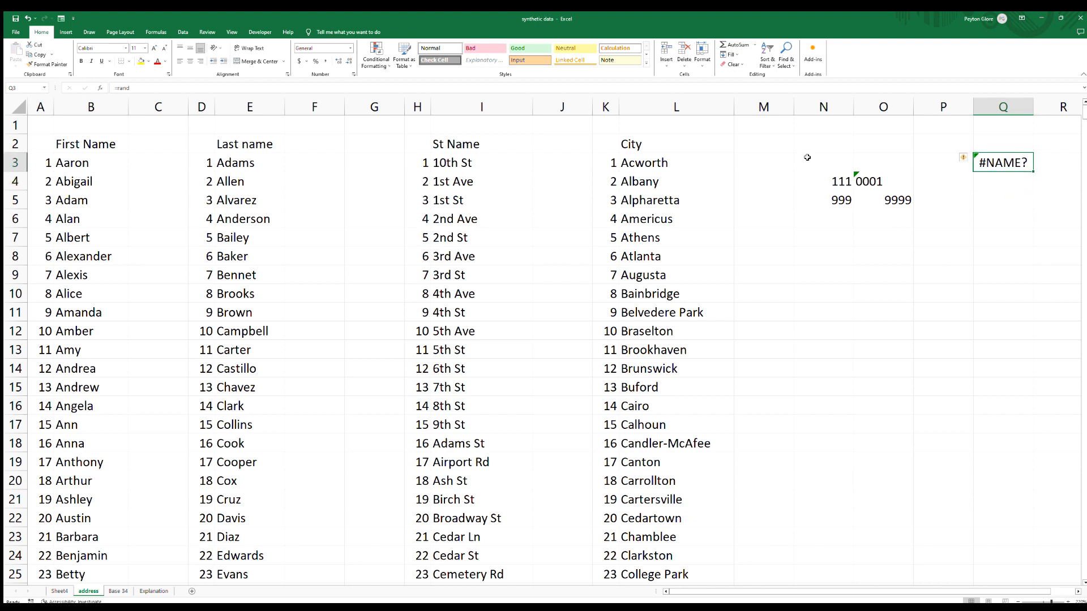
pyautogui.click(260, 88)
pyautogui.write('b')
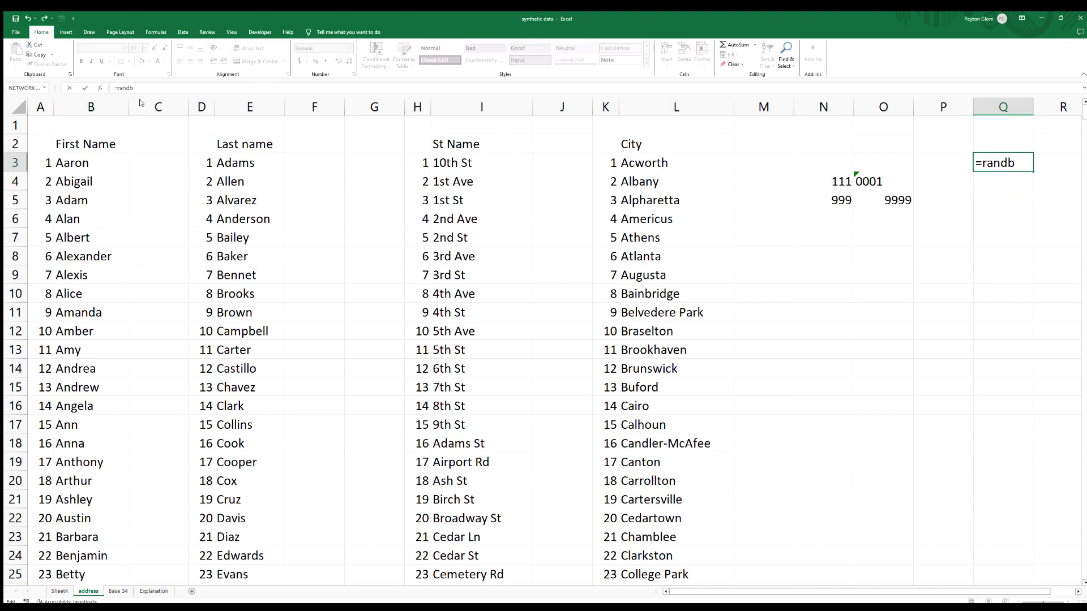
pyautogui.press('Tab')
pyautogui.click(1076, 591)
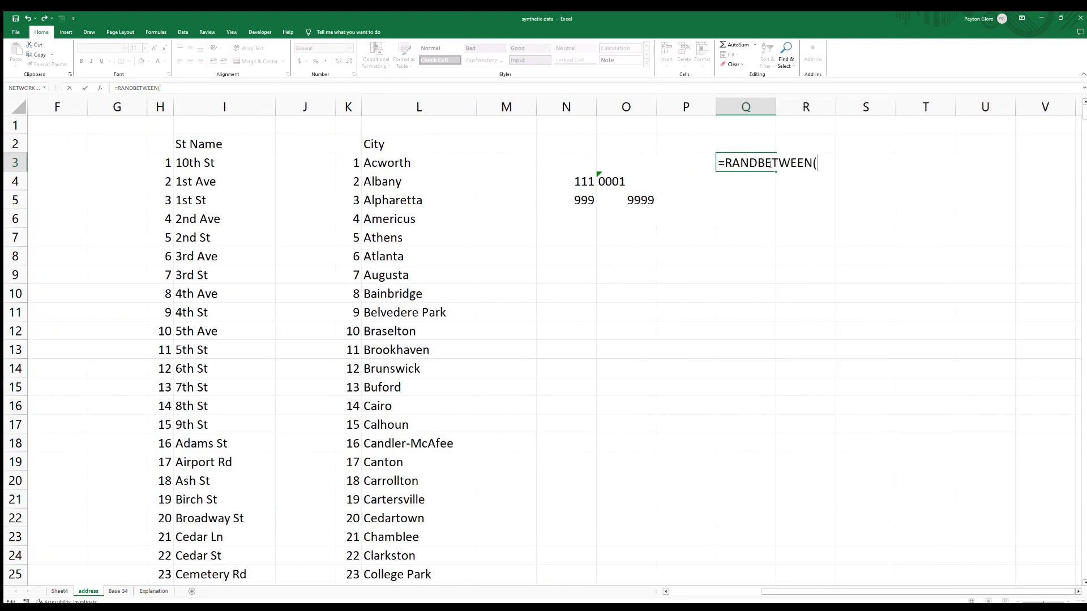
pyautogui.write('0,1)')
pyautogui.press('Return')
pyautogui.click(769, 163)
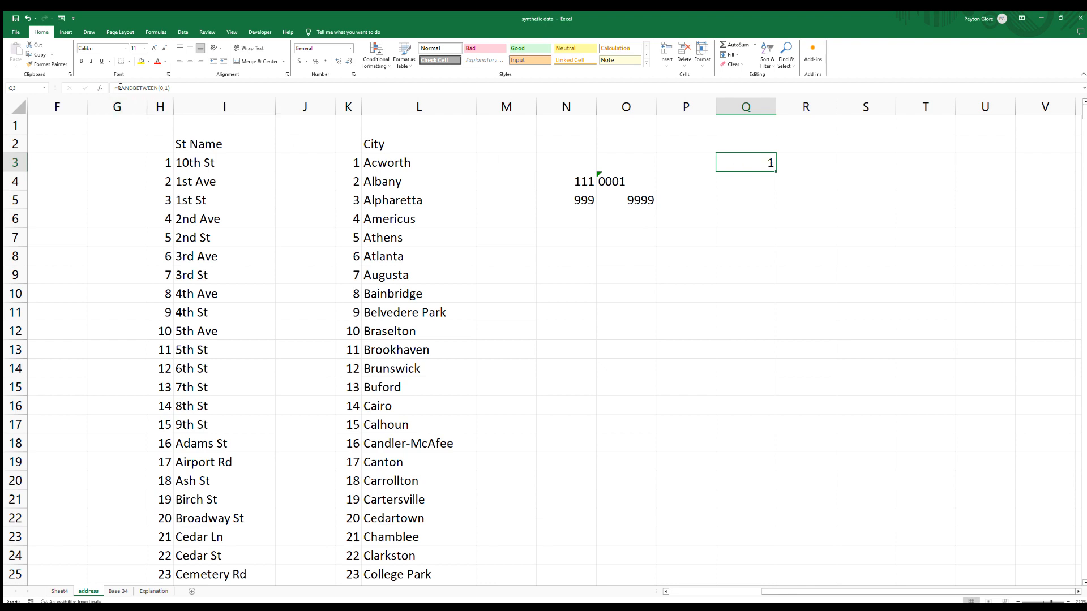
# Wrap the Q3 formula in an IF that returns "dog" when RANDBETWEEN(0,1) equals 0.
pyautogui.click(170, 89)
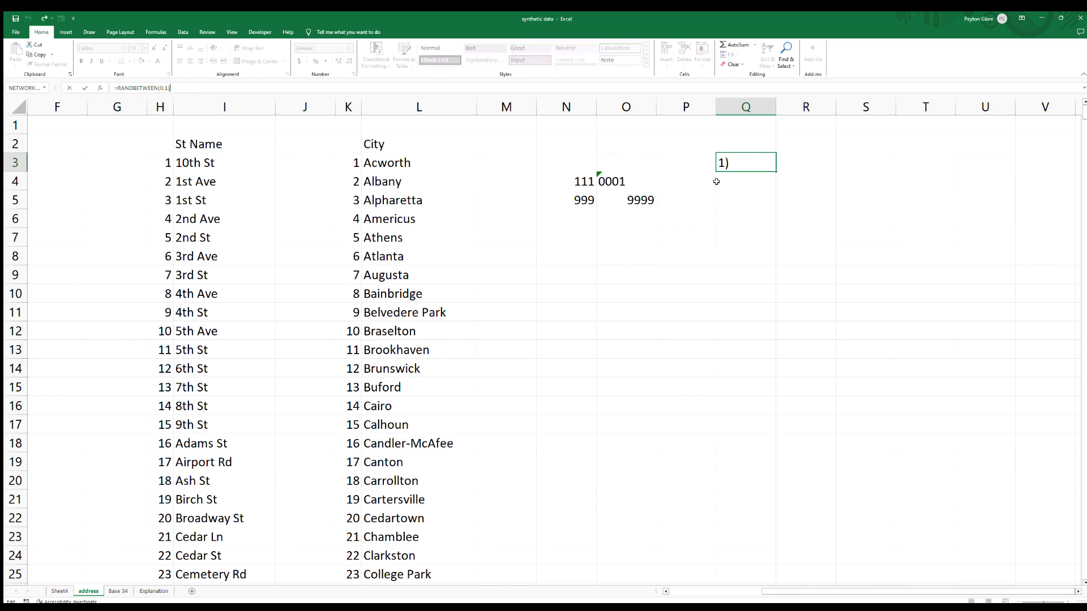
pyautogui.doubleClick(735, 164)
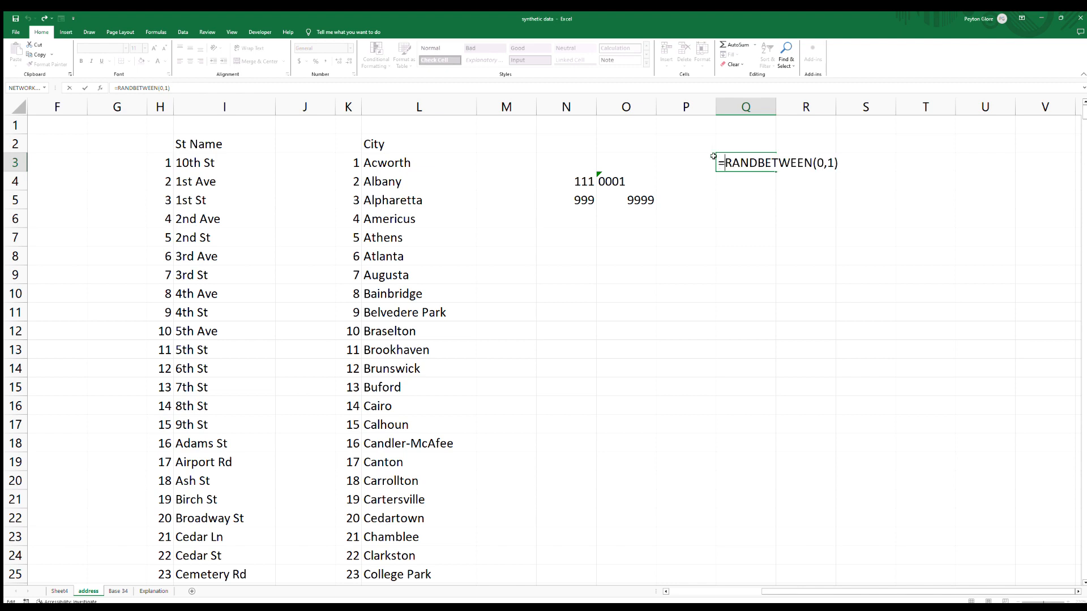
pyautogui.write('if(')
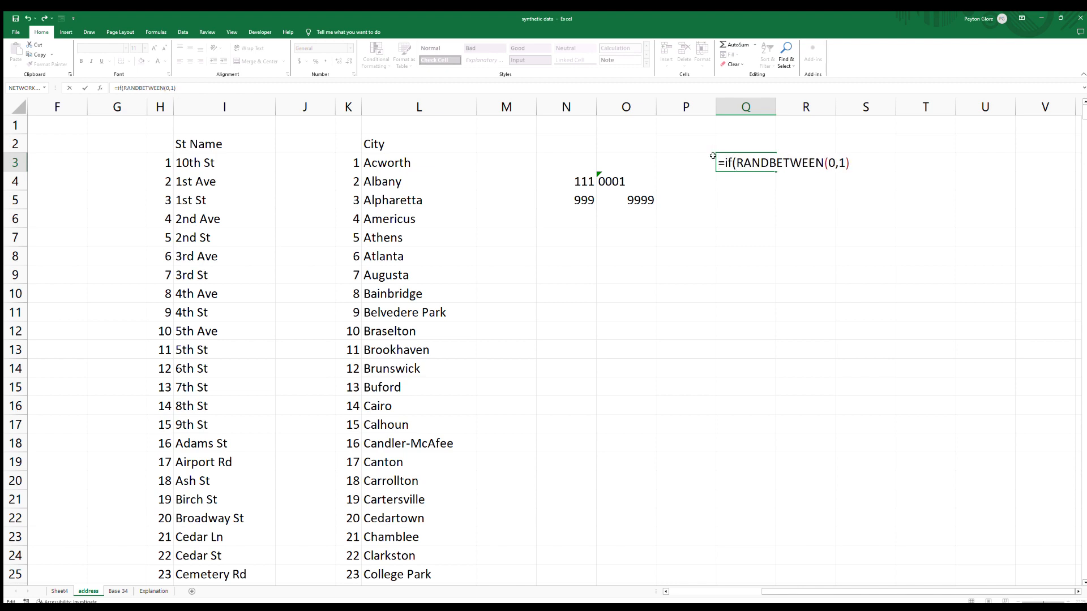
pyautogui.write('=0,"dog"')
pyautogui.moveTo(735, 164); pyautogui.dragTo(897, 165)
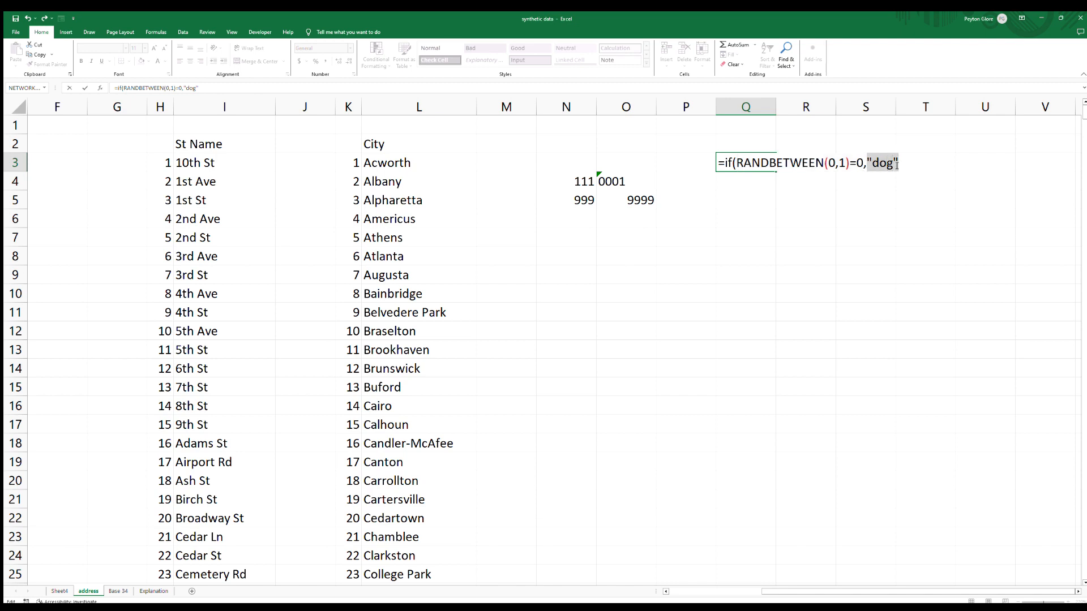
# Add a nested IF returning "cat" when a second RANDBETWEEN(0,1) equals 1, otherwise 0, and commit the Q3 formula.
pyautogui.click(902, 163)
pyautogui.write(',if')
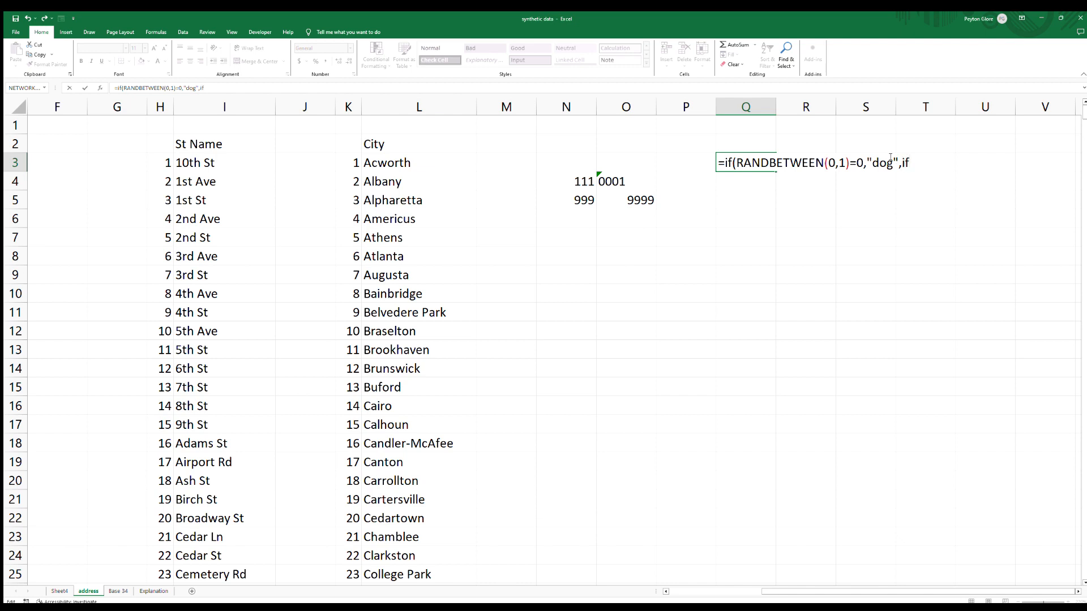
pyautogui.write('*')
pyautogui.press('BackSpace')
pyautogui.write('(rand')
pyautogui.press('Tab')
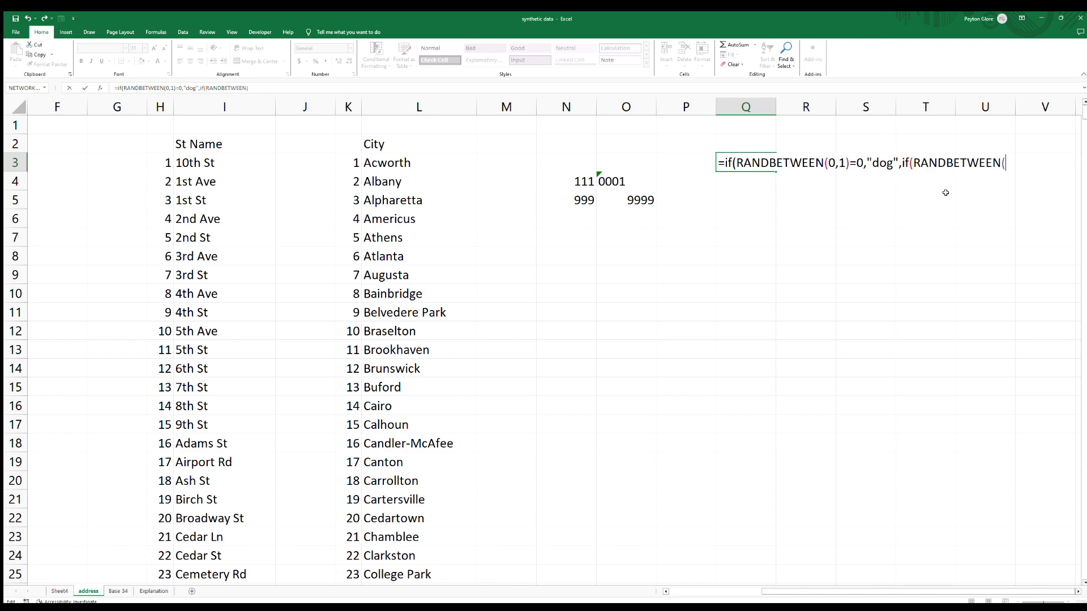
pyautogui.write('0,1)=1."cat"')
pyautogui.click(1039, 163)
pyautogui.press('Delete')
pyautogui.write(',"cat"')
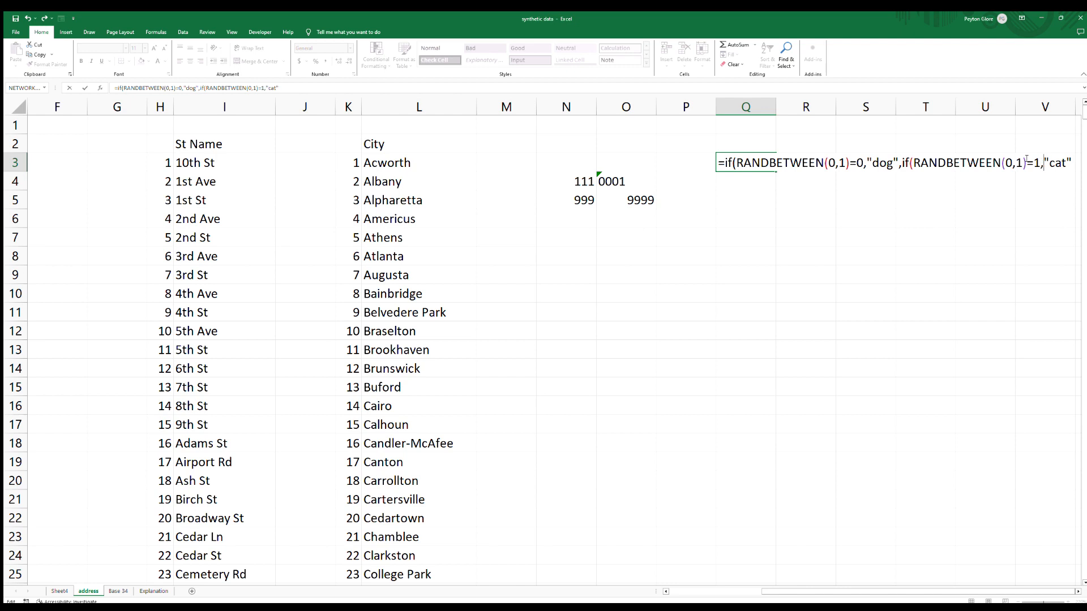
pyautogui.write(',0))')
pyautogui.press('Return')
# Fill the Q3 formula down through Q19.
pyautogui.click(766, 166)
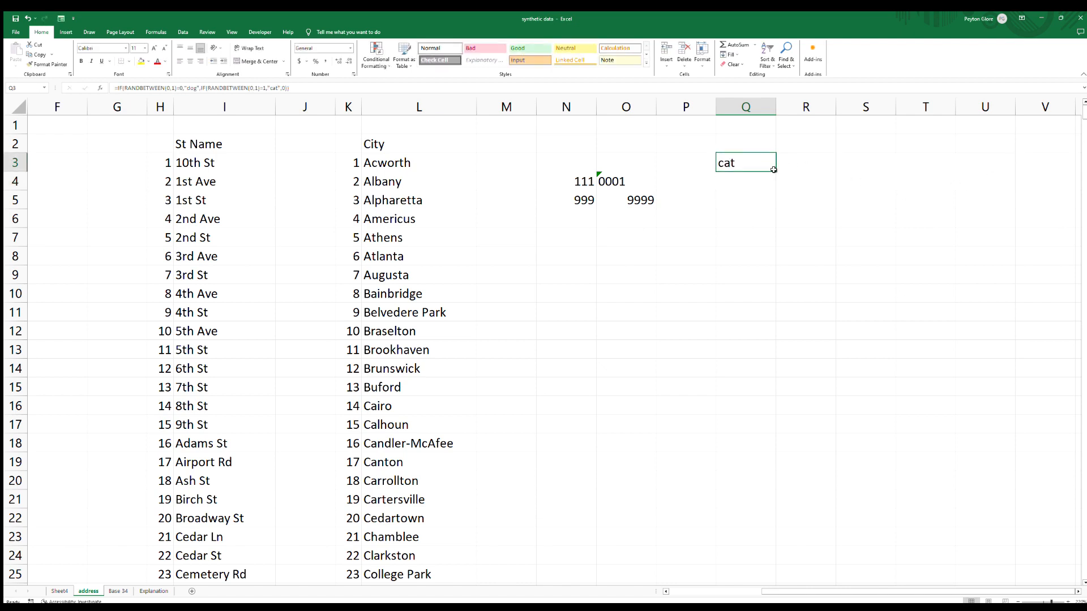
pyautogui.moveTo(774, 170); pyautogui.dragTo(778, 471)
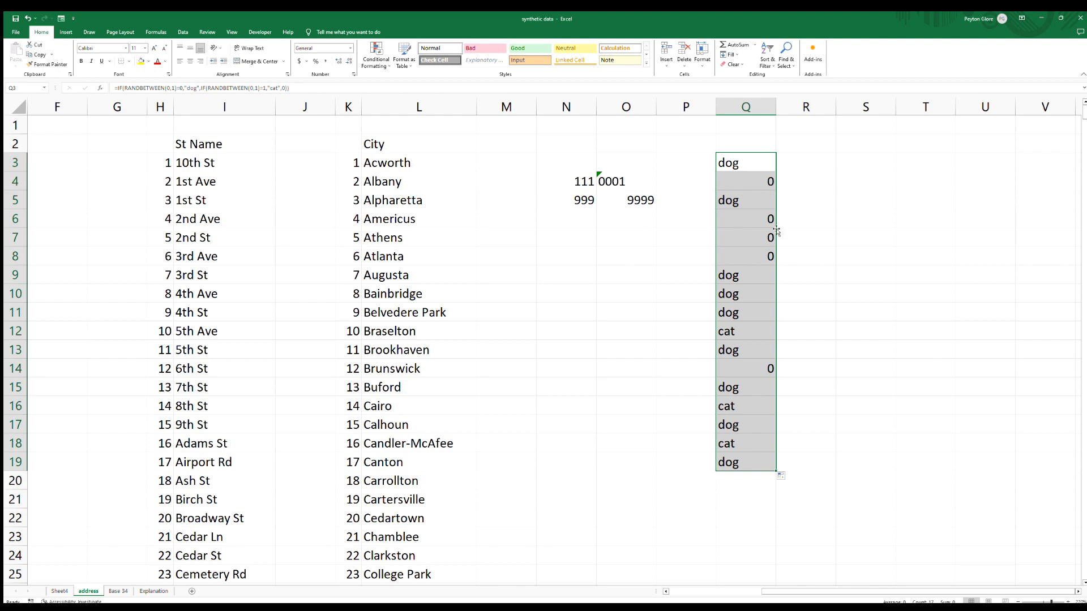
pyautogui.click(761, 179)
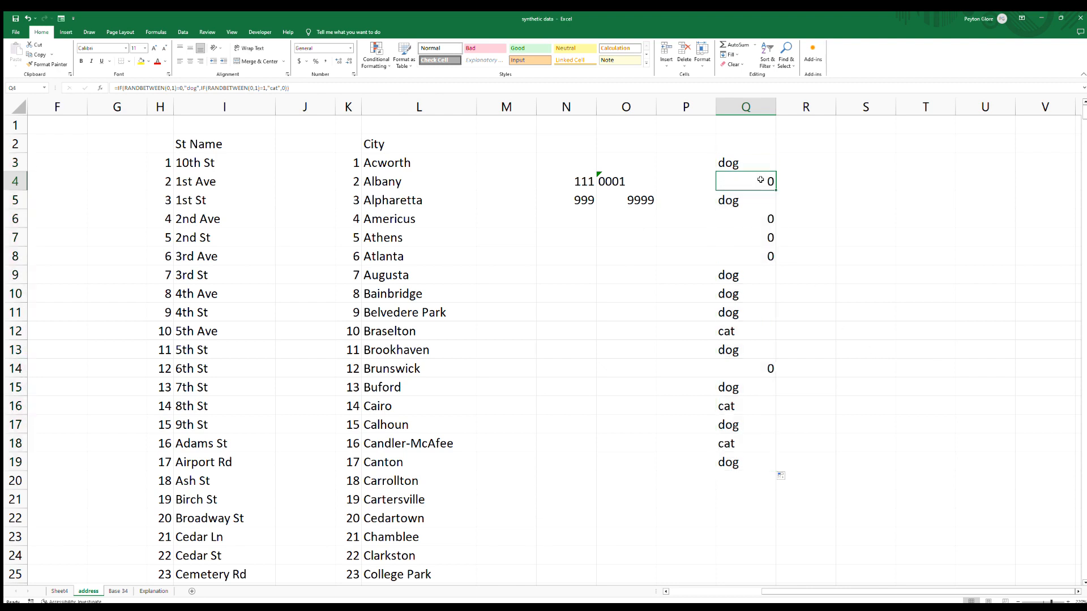
pyautogui.click(749, 164)
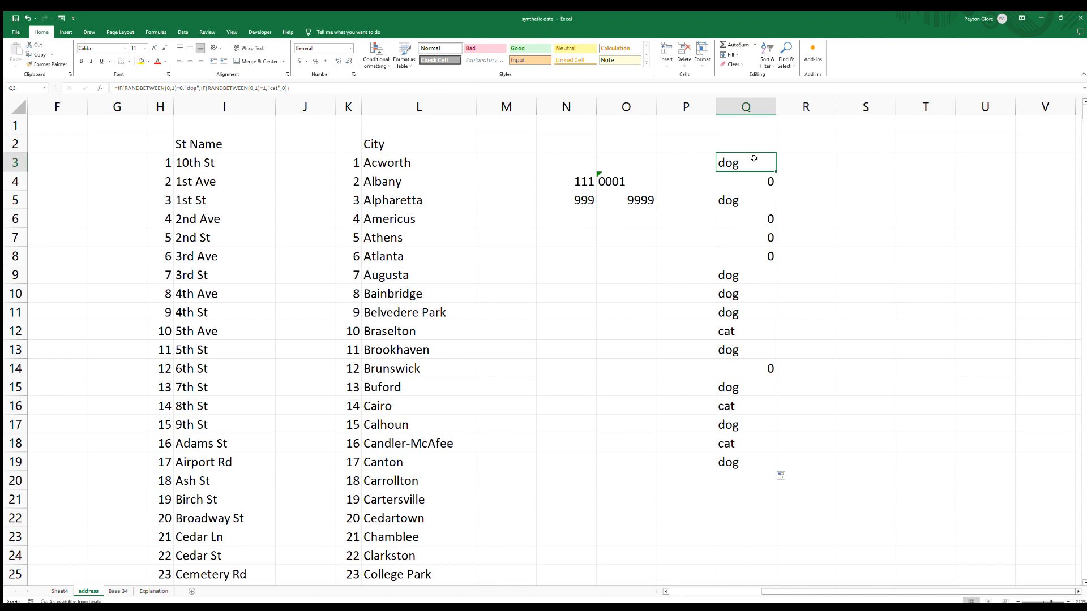
# Recalculate the sheet repeatedly to regenerate the dog and cat values in column Q.
pyautogui.press('F9')
pyautogui.press('F9')
pyautogui.press('F9')
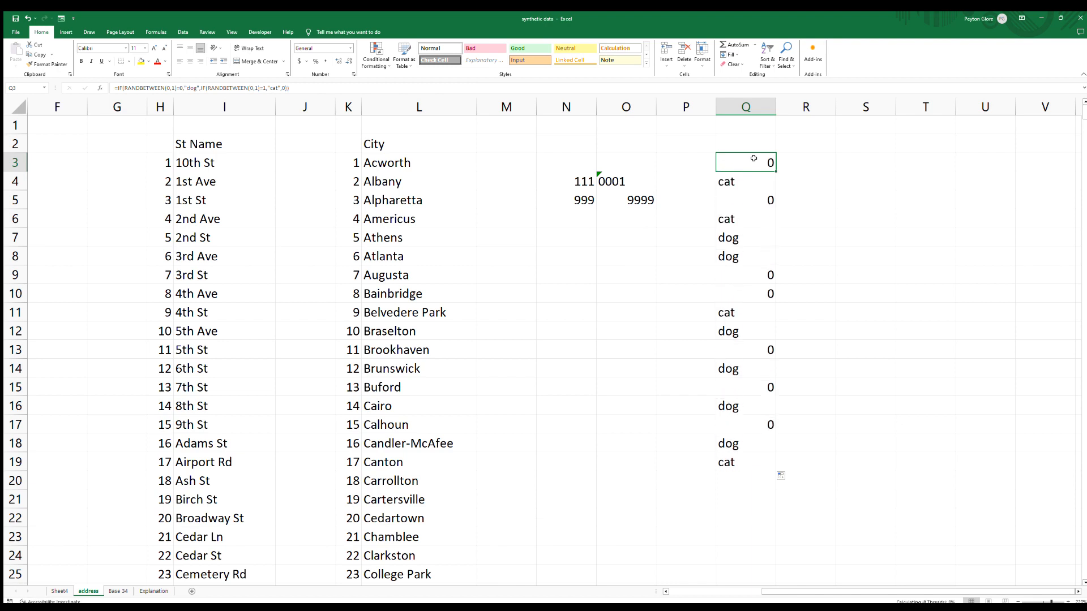
pyautogui.press('F9')
pyautogui.press('F9')
pyautogui.press('F9')
pyautogui.press('F9')
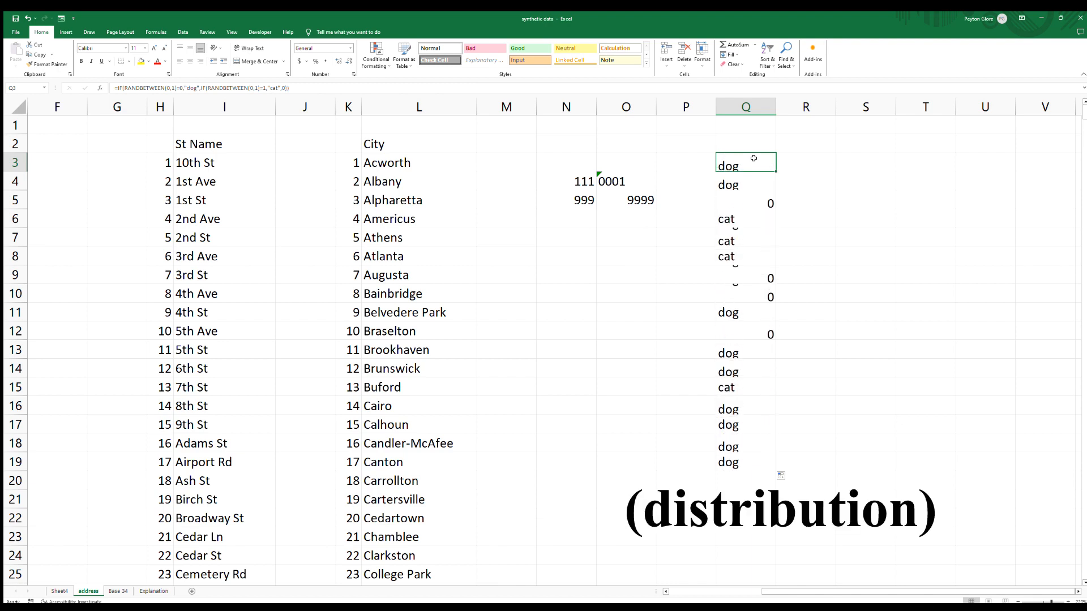
pyautogui.press('F9')
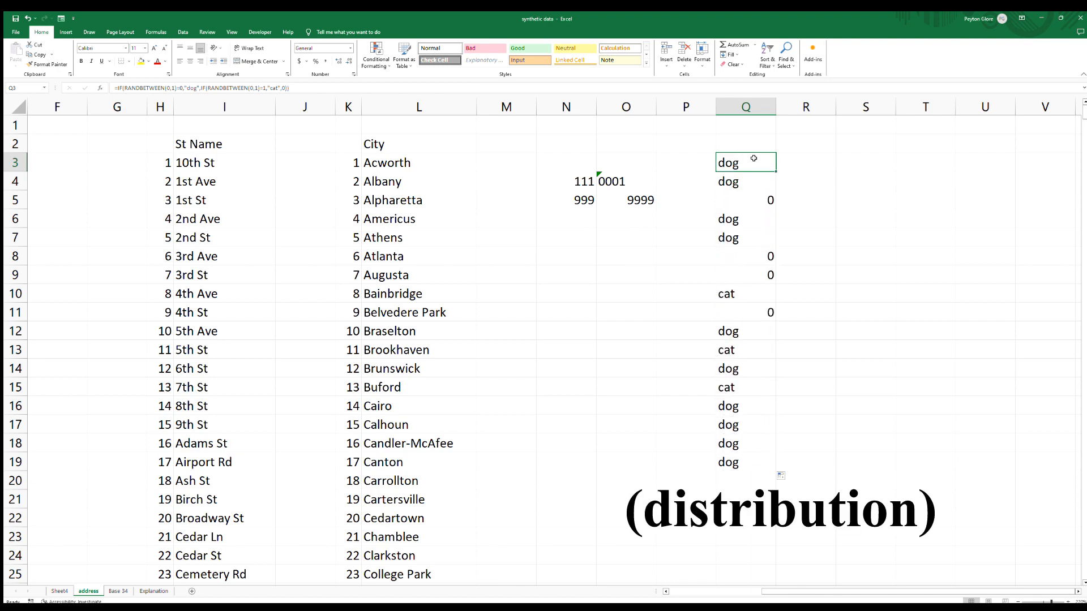
pyautogui.press('F9')
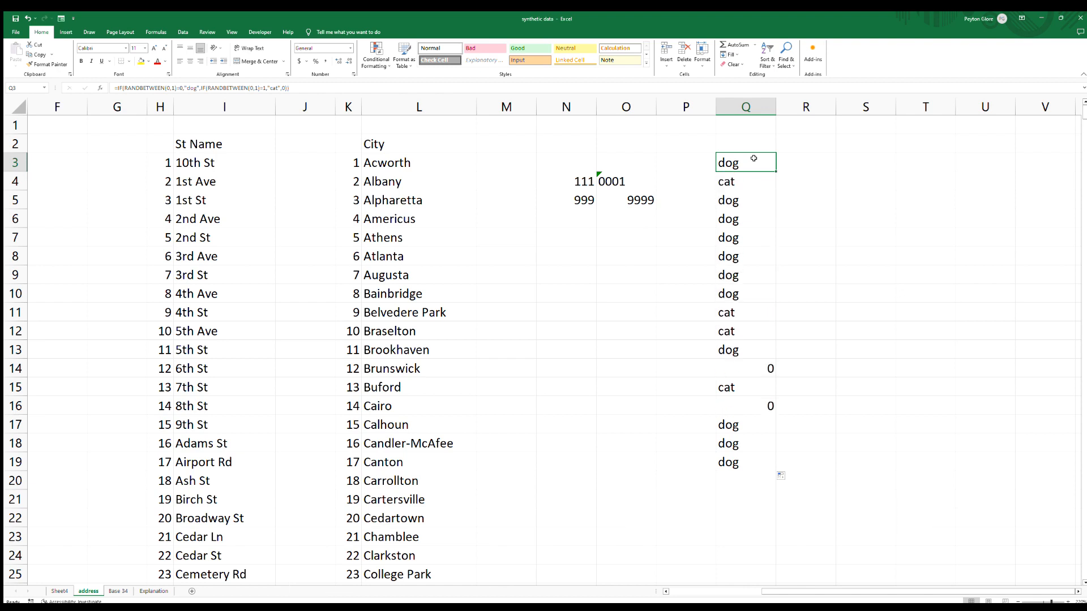
pyautogui.press('F9')
pyautogui.click(748, 208)
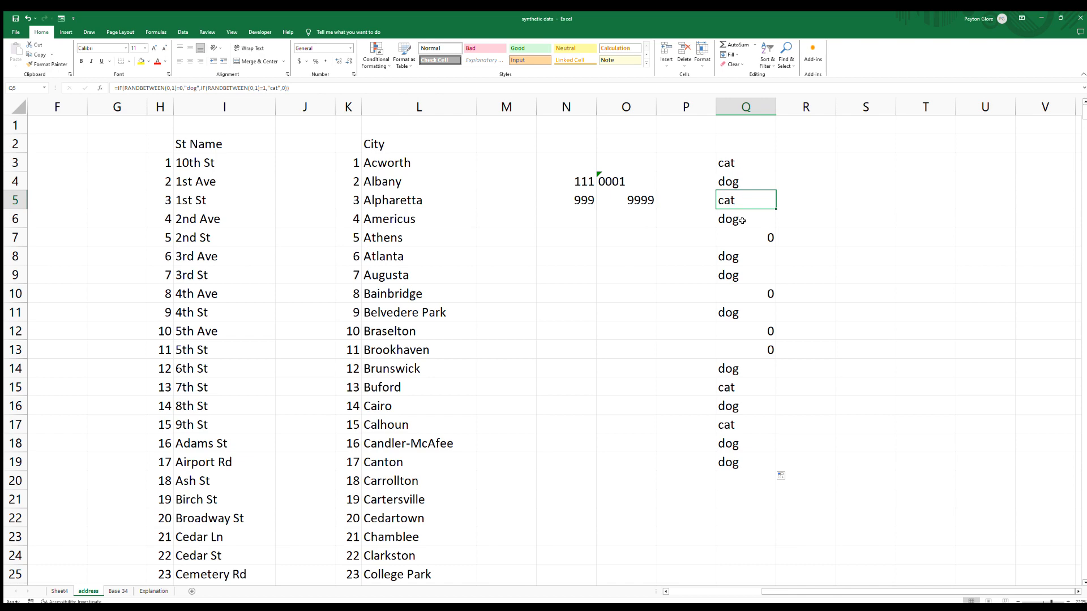
# Switch to Sheet1 and bold the header cells Name, Address, City and State in N1:Q1.
pyautogui.click(63, 591)
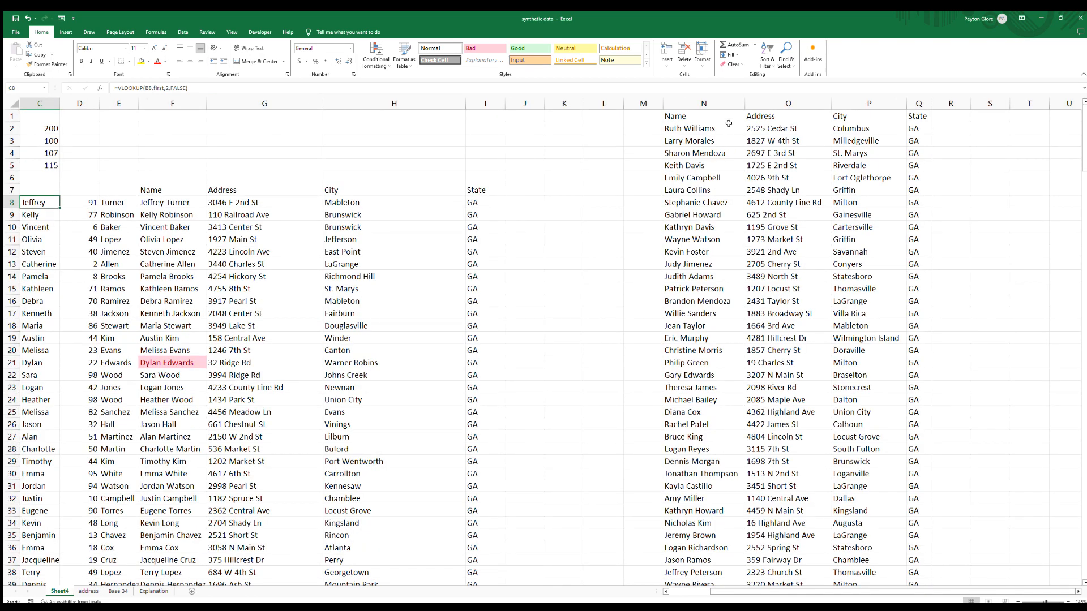
pyautogui.moveTo(727, 119); pyautogui.dragTo(883, 116)
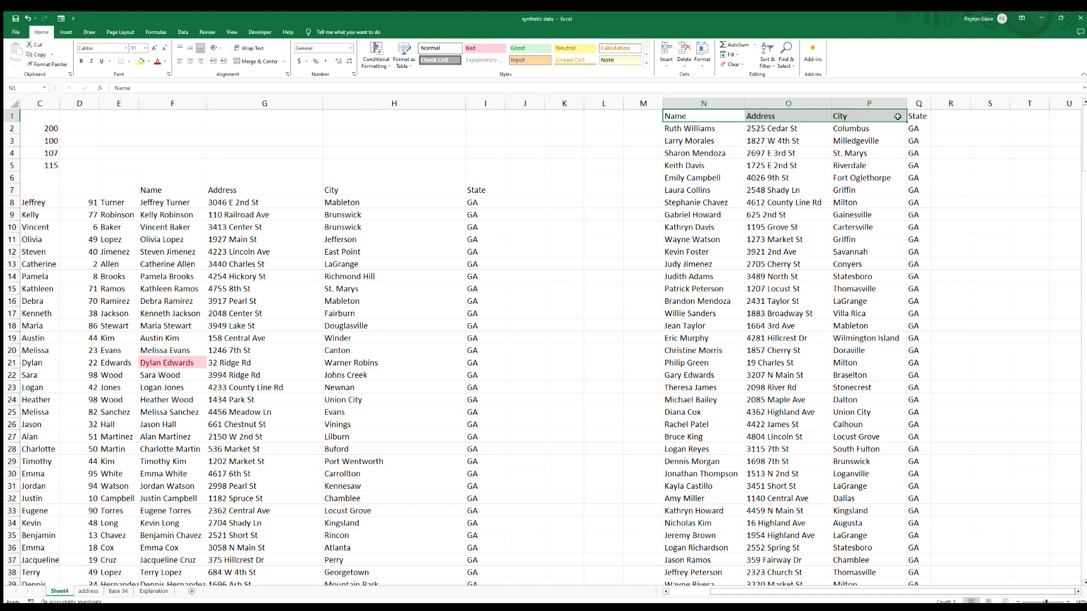
pyautogui.hotkey('ctrl', 'b')
pyautogui.click(918, 116)
pyautogui.hotkey('ctrl', 'b')
pyautogui.click(866, 177)
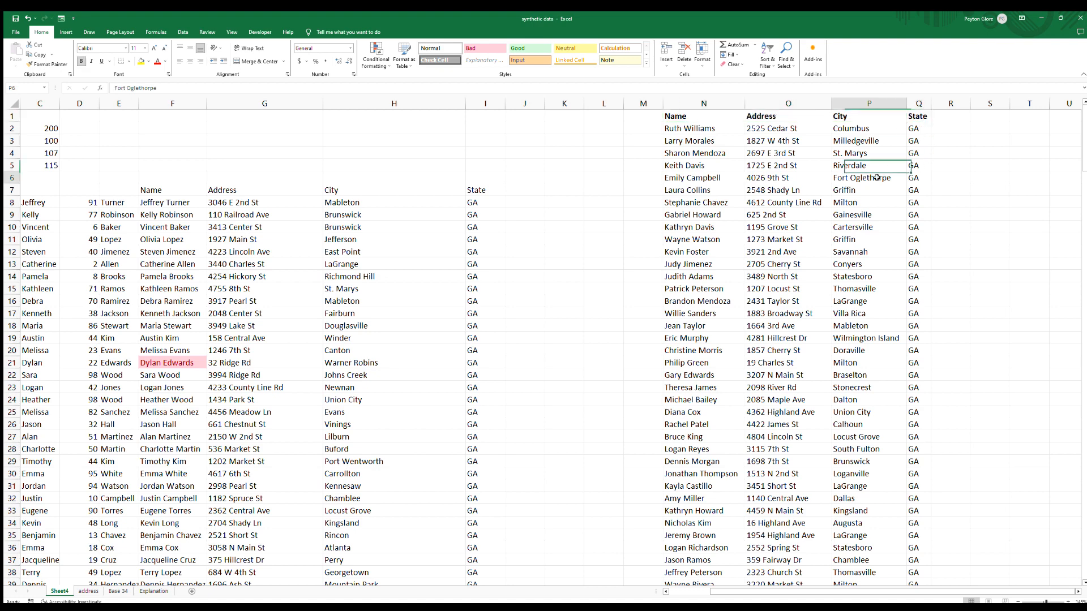
pyautogui.click(1076, 591)
pyautogui.click(1076, 592)
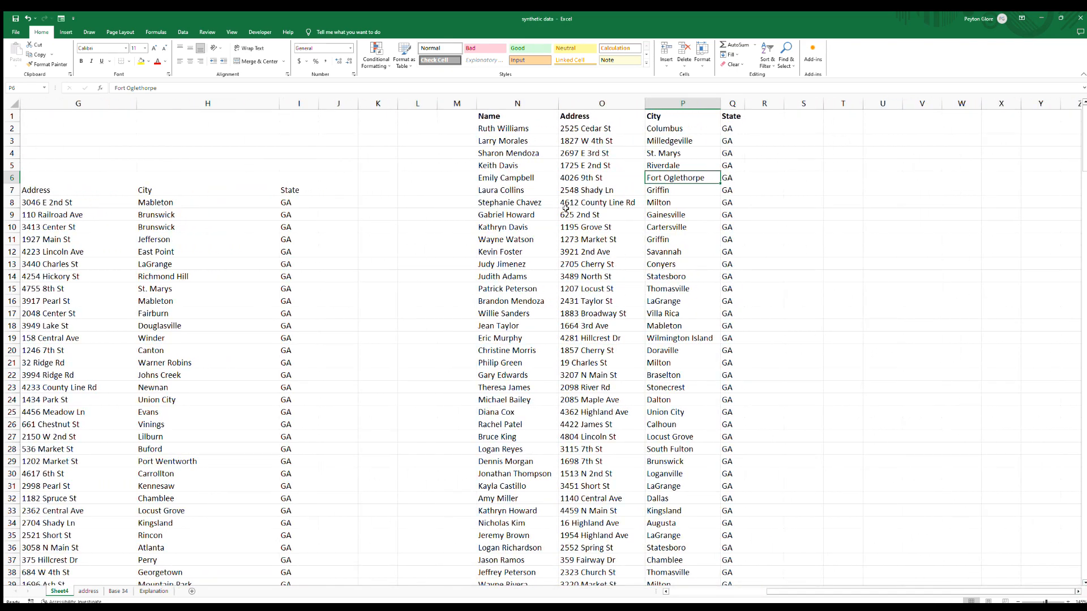
pyautogui.moveTo(518, 127); pyautogui.dragTo(729, 136)
pyautogui.click(666, 149)
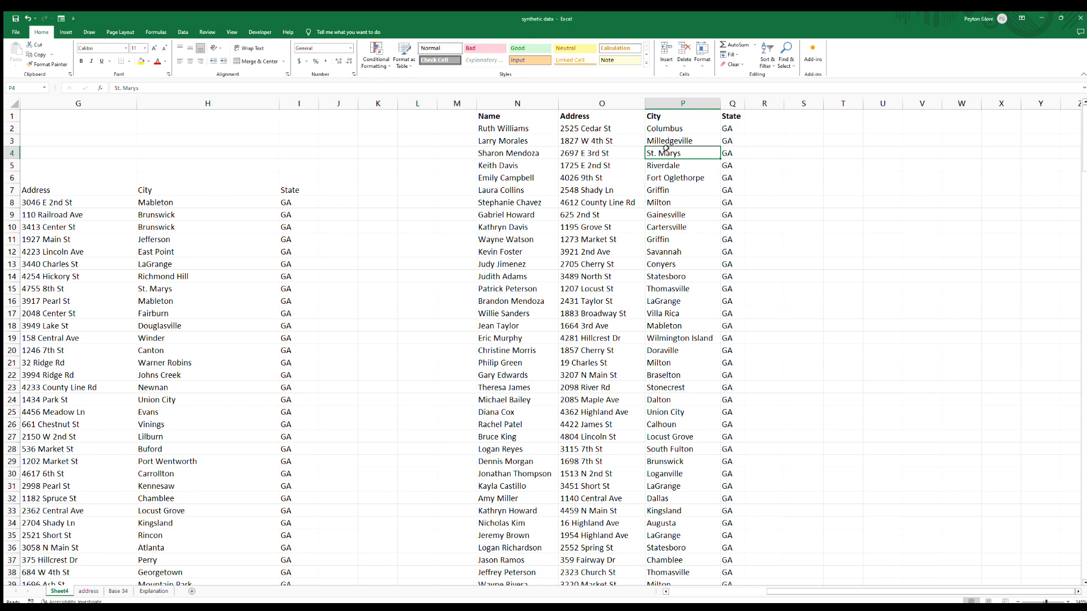